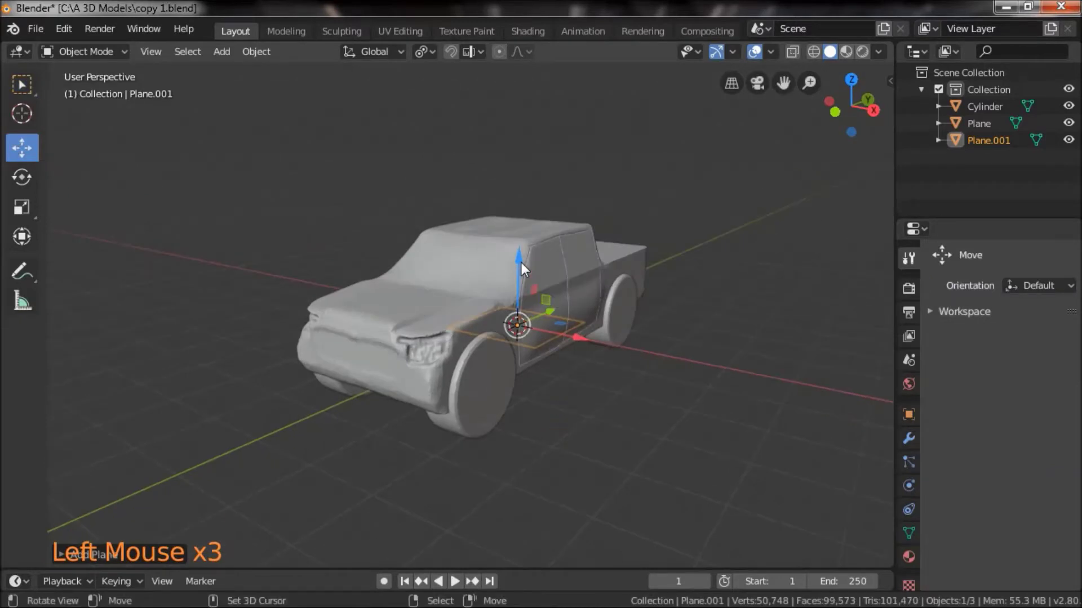
- Enter Edit Mode on the newly added plane and raise it above the truck's cab roof
{"action": "key", "text": "Tab"}
{"action": "left_click_drag", "start_coordinate": [521, 262], "coordinate": [539, 133]}
{"action": "left_click_drag", "start_coordinate": [612, 351], "coordinate": [597, 403]}
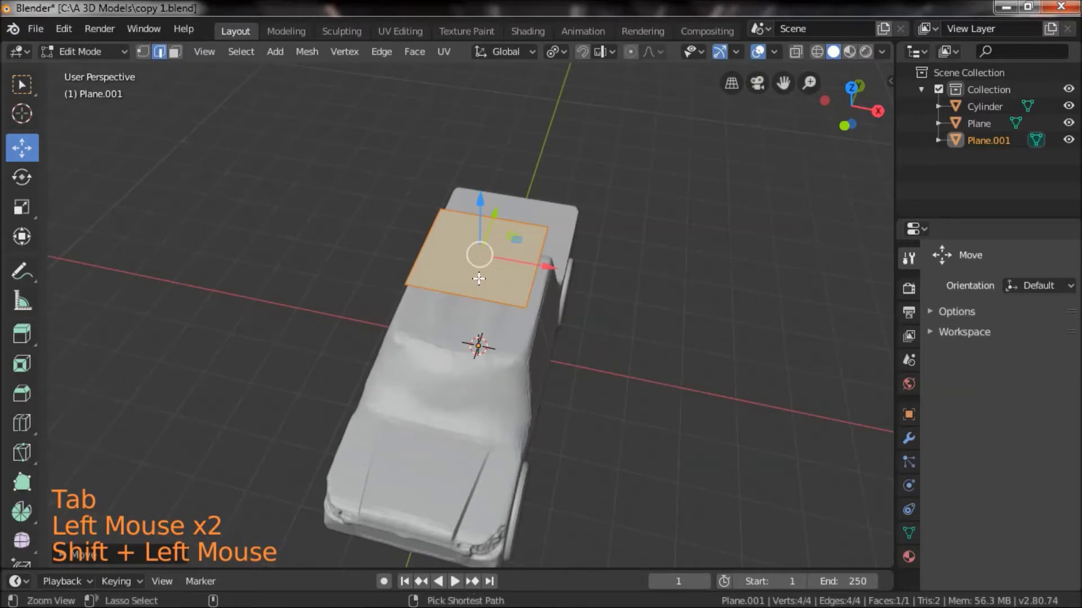
- Split the plane with a centred lengthwise loop cut and delete the face on the negative X side
{"action": "key", "text": "ctrl+r"}
{"action": "left_click", "coordinate": [494, 291]}
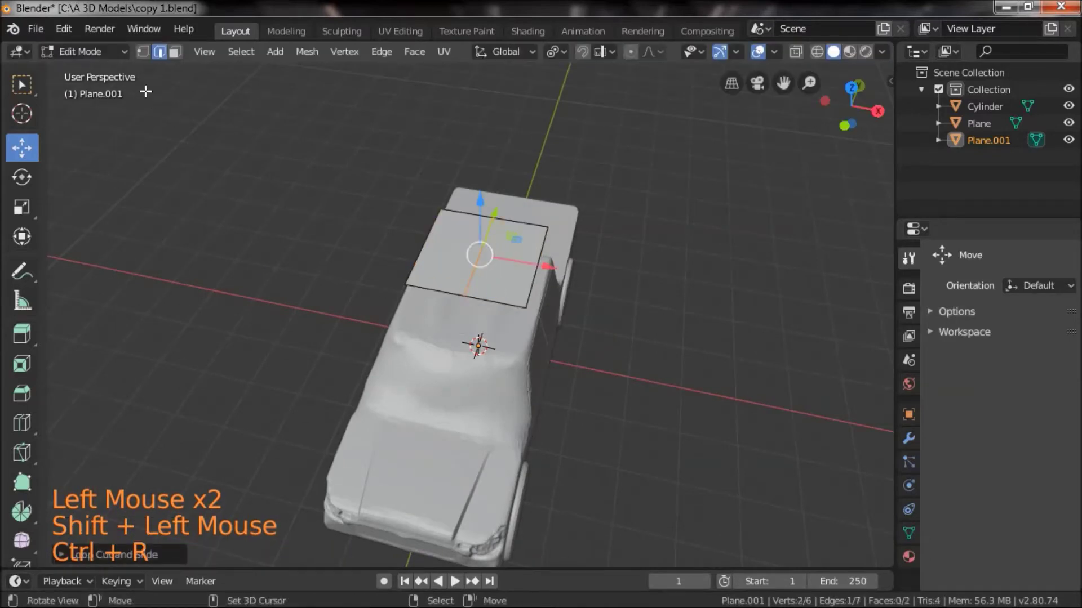
{"action": "left_click", "coordinate": [175, 51]}
{"action": "right_click", "coordinate": [451, 245]}
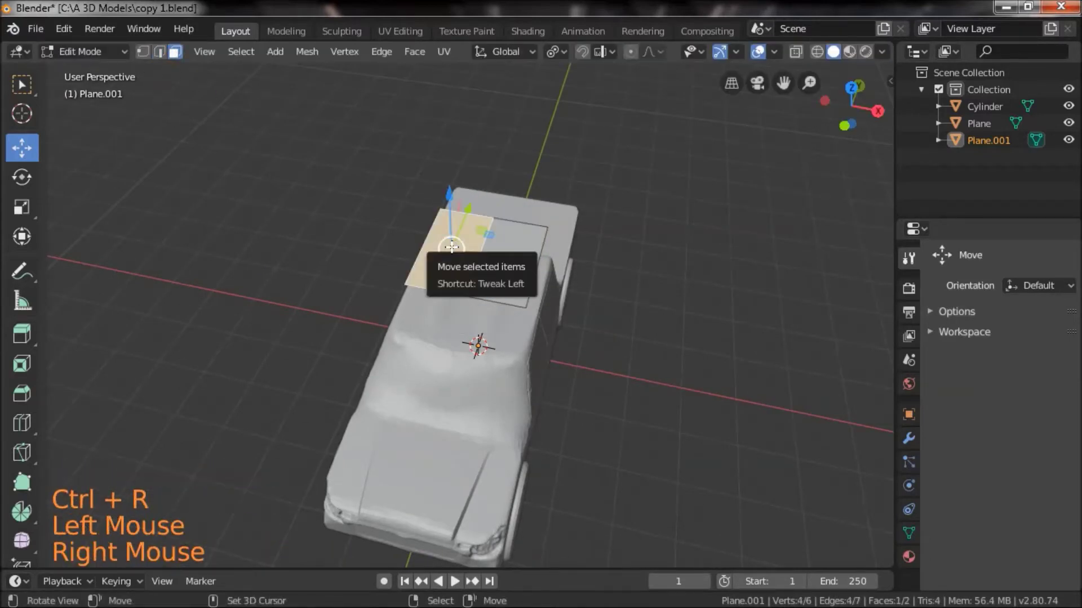
{"action": "key", "text": "x"}
{"action": "left_click", "coordinate": [377, 282]}
- Select the remaining half of the plane and move it forward until it is above the truck's hood
{"action": "right_click", "coordinate": [500, 254]}
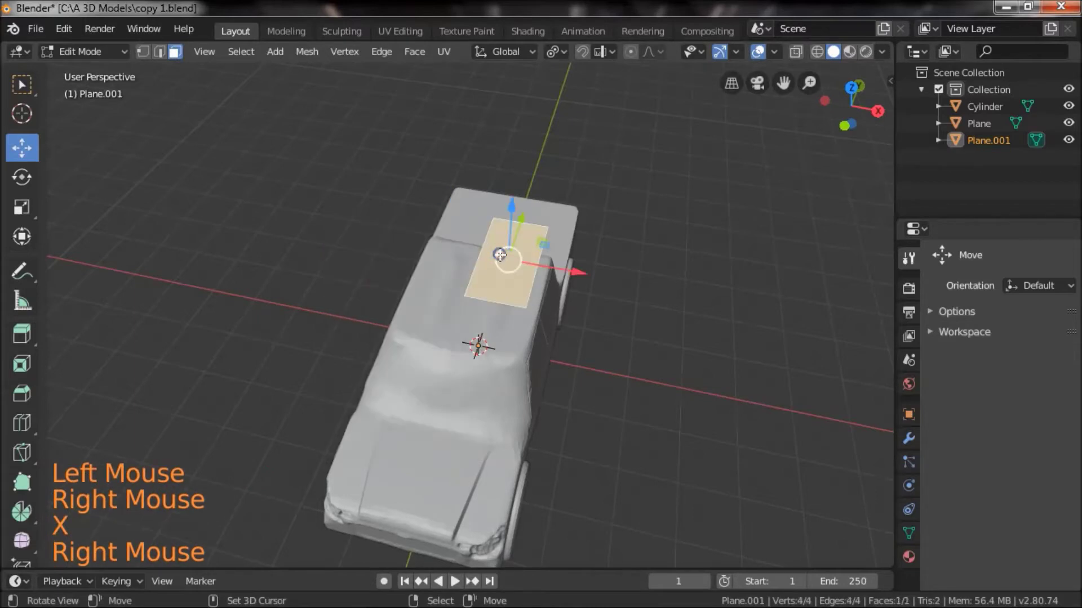
{"action": "left_click_drag", "start_coordinate": [582, 275], "coordinate": [602, 280]}
{"action": "left_click_drag", "start_coordinate": [591, 369], "coordinate": [510, 327]}
{"action": "left_click_drag", "start_coordinate": [581, 268], "coordinate": [340, 343]}
{"action": "left_click_drag", "start_coordinate": [377, 406], "coordinate": [550, 374], "text": "shift"}
{"action": "scroll", "coordinate": [570, 389], "scroll_direction": "up", "scroll_amount": 2}
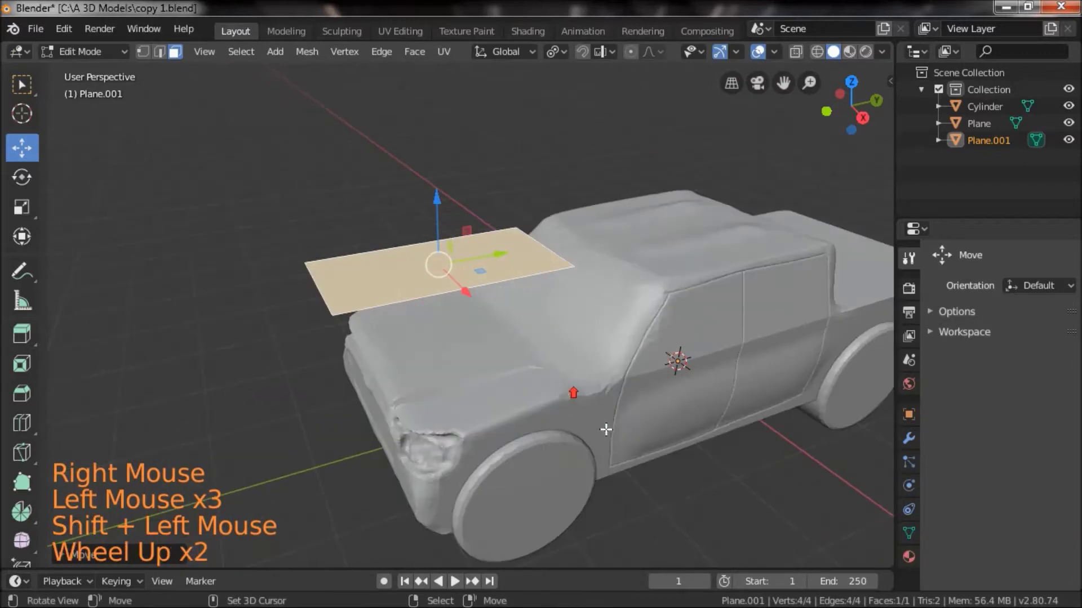
- Scale the half plane down, lower it close to the hood and shift it towards the truck's centreline
{"action": "key", "text": "s"}
{"action": "left_click", "coordinate": [505, 357]}
{"action": "left_click_drag", "start_coordinate": [480, 391], "coordinate": [529, 384]}
{"action": "left_click_drag", "start_coordinate": [538, 176], "coordinate": [536, 260]}
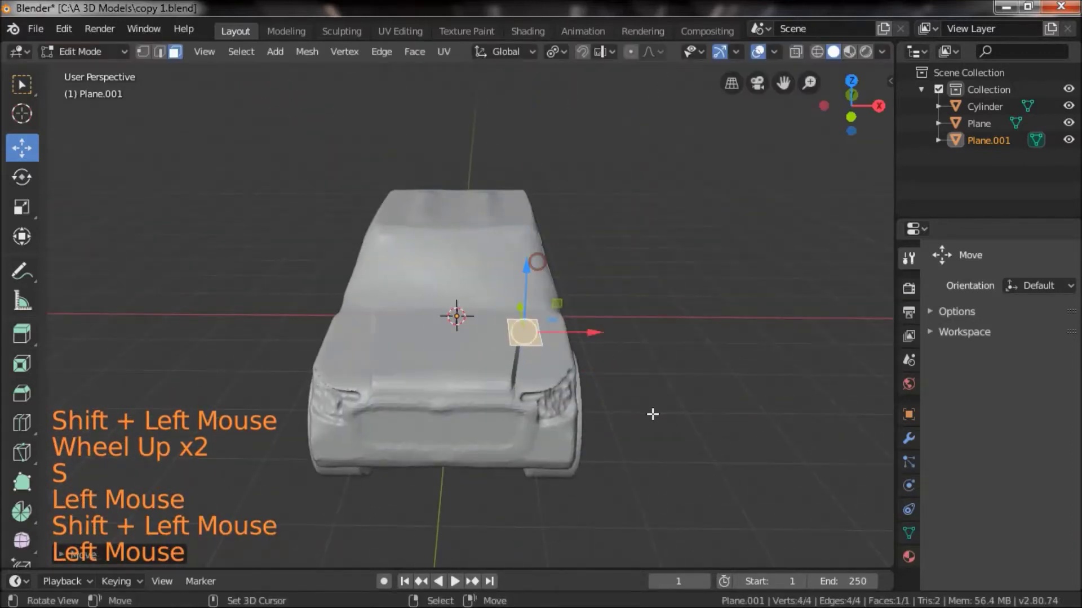
{"action": "scroll", "coordinate": [669, 411], "scroll_direction": "up", "scroll_amount": 2}
{"action": "left_click_drag", "start_coordinate": [670, 410], "coordinate": [663, 448]}
{"action": "left_click_drag", "start_coordinate": [622, 382], "coordinate": [527, 382]}
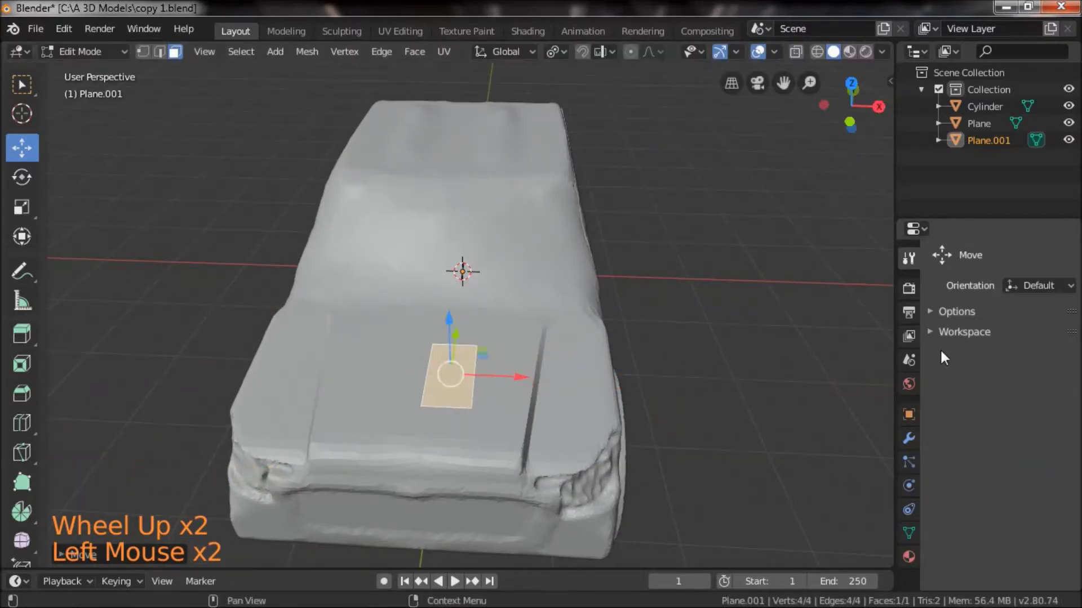
- Add an X-axis Mirror modifier with Clipping to the plane and lower it onto the hood
{"action": "left_click", "coordinate": [908, 440]}
{"action": "left_click", "coordinate": [970, 253]}
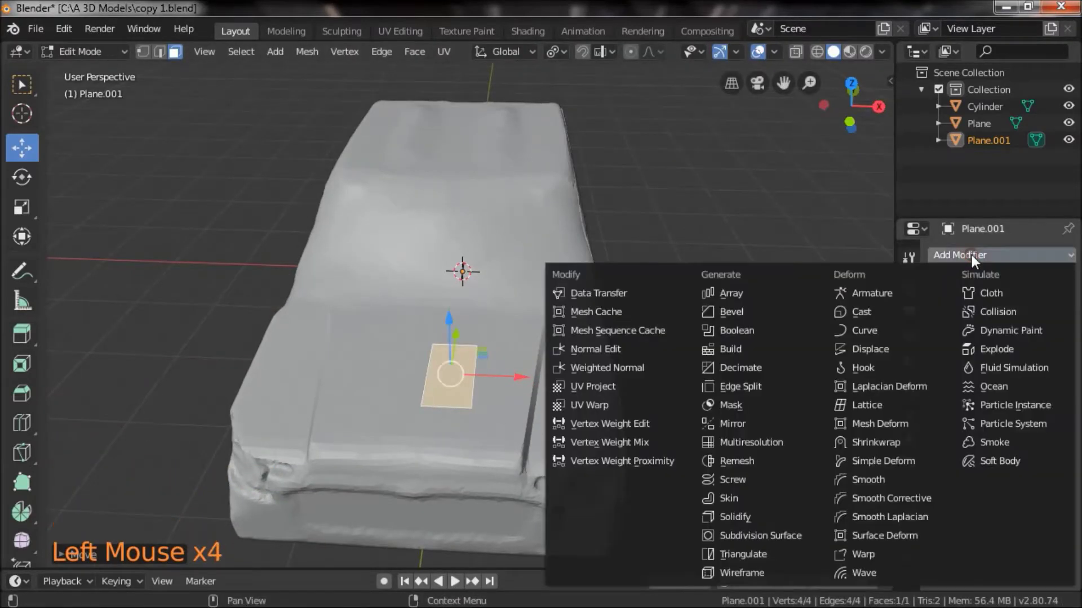
{"action": "left_click", "coordinate": [757, 425]}
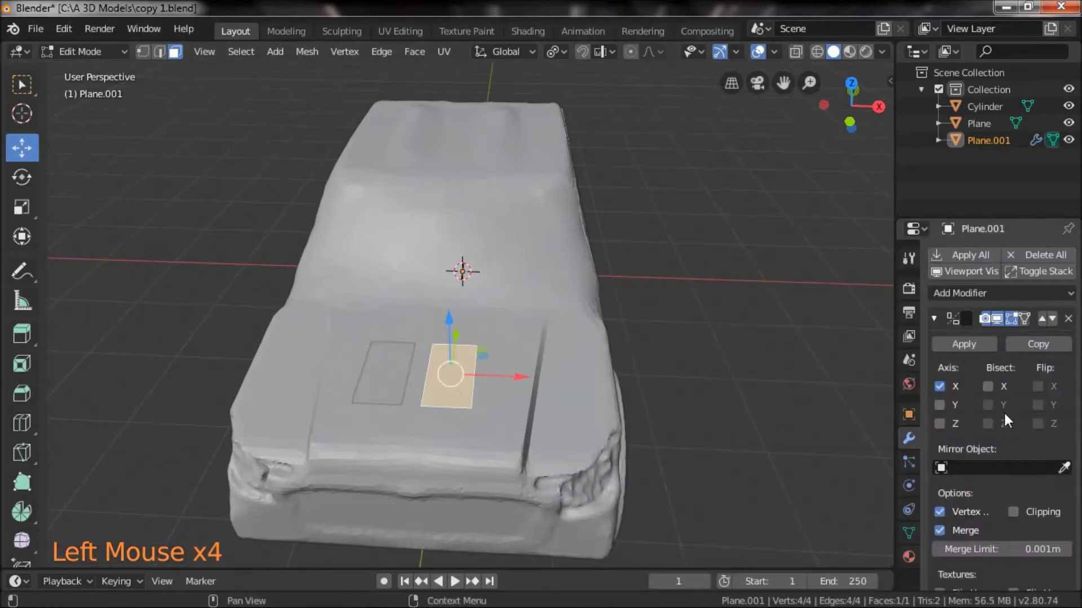
{"action": "left_click", "coordinate": [1014, 511]}
{"action": "middle_click_drag", "start_coordinate": [732, 431], "coordinate": [726, 401]}
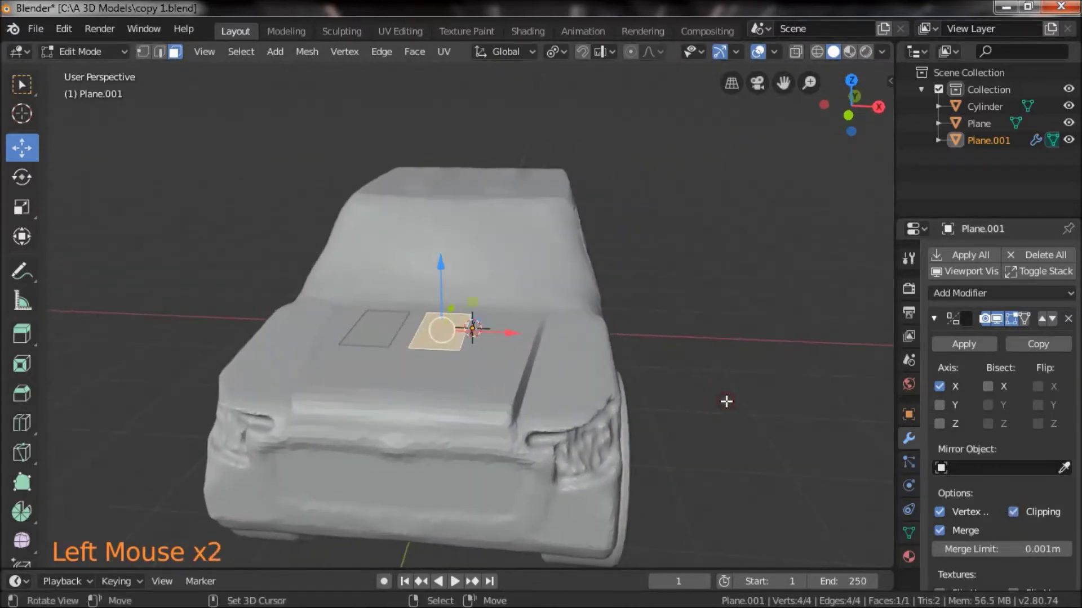
{"action": "left_click_drag", "start_coordinate": [443, 265], "coordinate": [442, 300]}
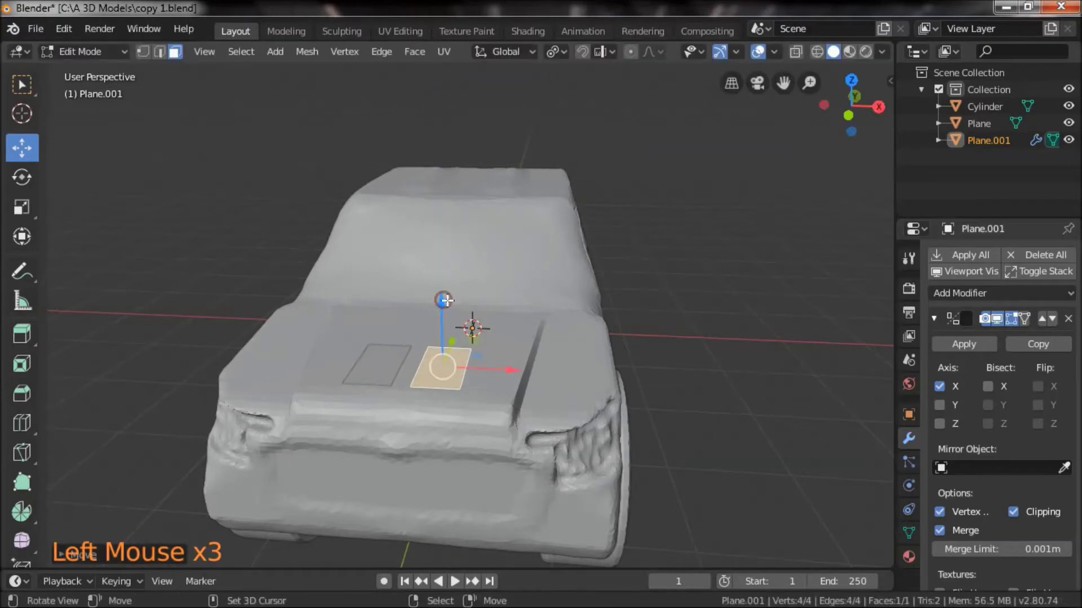
- Create a new material for the plane and set its viewport display color to green
{"action": "left_click", "coordinate": [908, 559]}
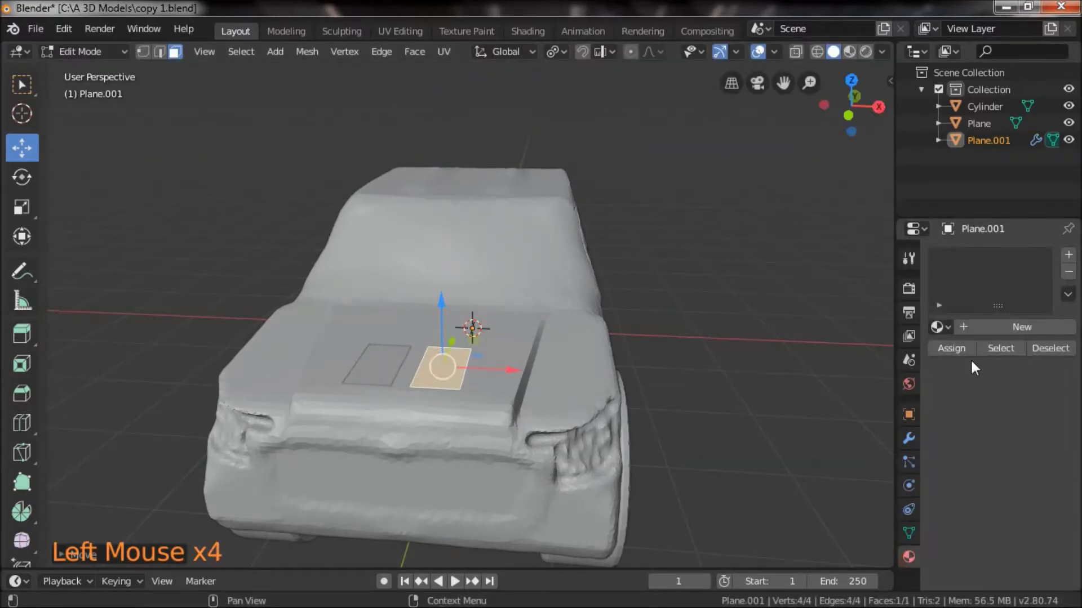
{"action": "left_click", "coordinate": [987, 327]}
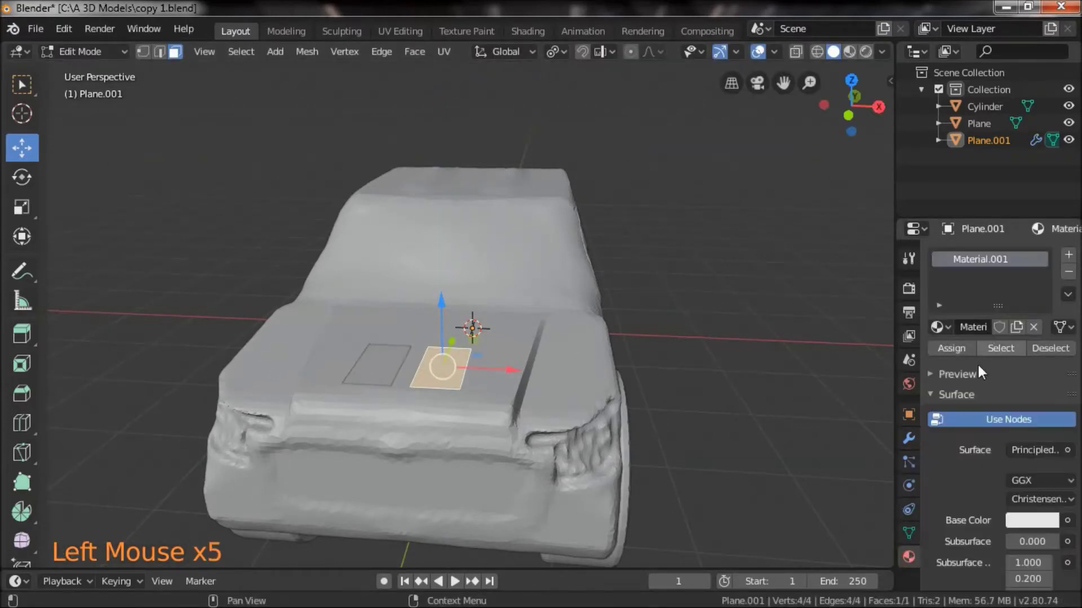
{"action": "scroll", "coordinate": [972, 467], "scroll_direction": "down", "scroll_amount": 20}
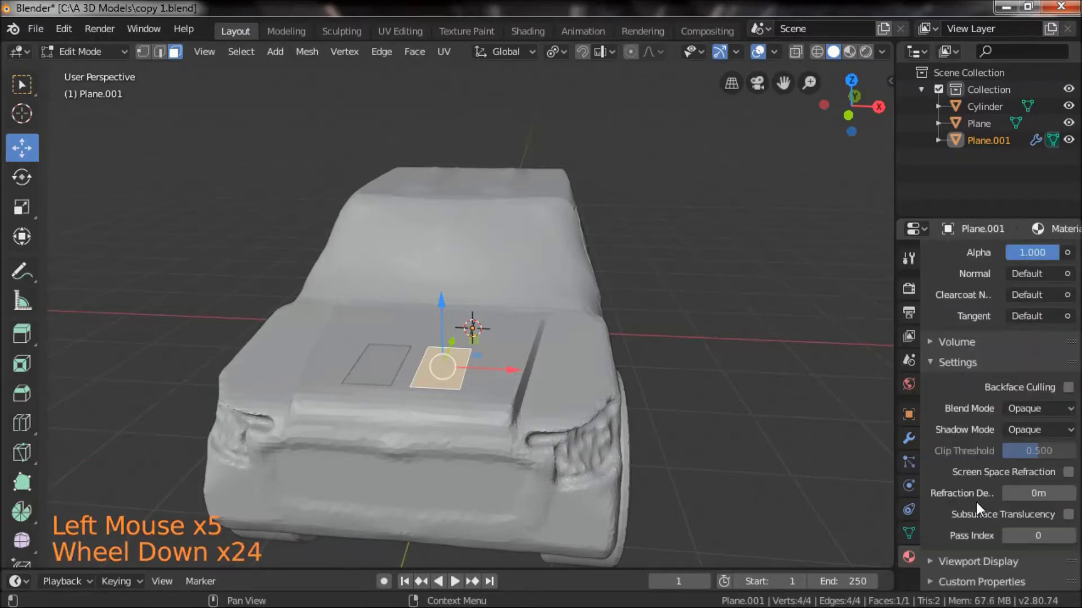
{"action": "left_click", "coordinate": [978, 562]}
{"action": "scroll", "coordinate": [972, 561], "scroll_direction": "down", "scroll_amount": 4}
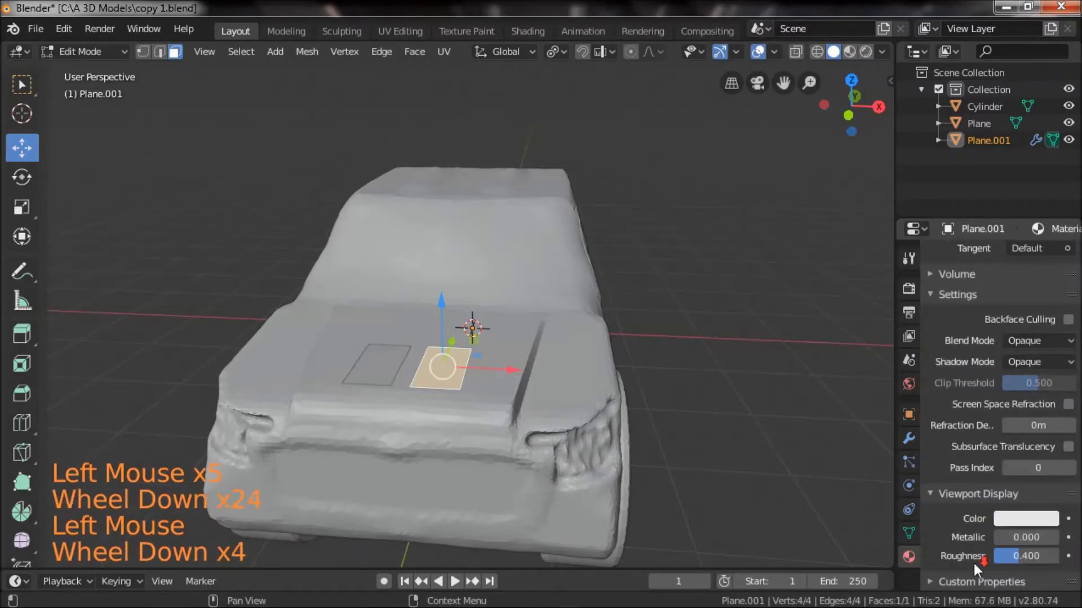
{"action": "left_click", "coordinate": [1002, 519]}
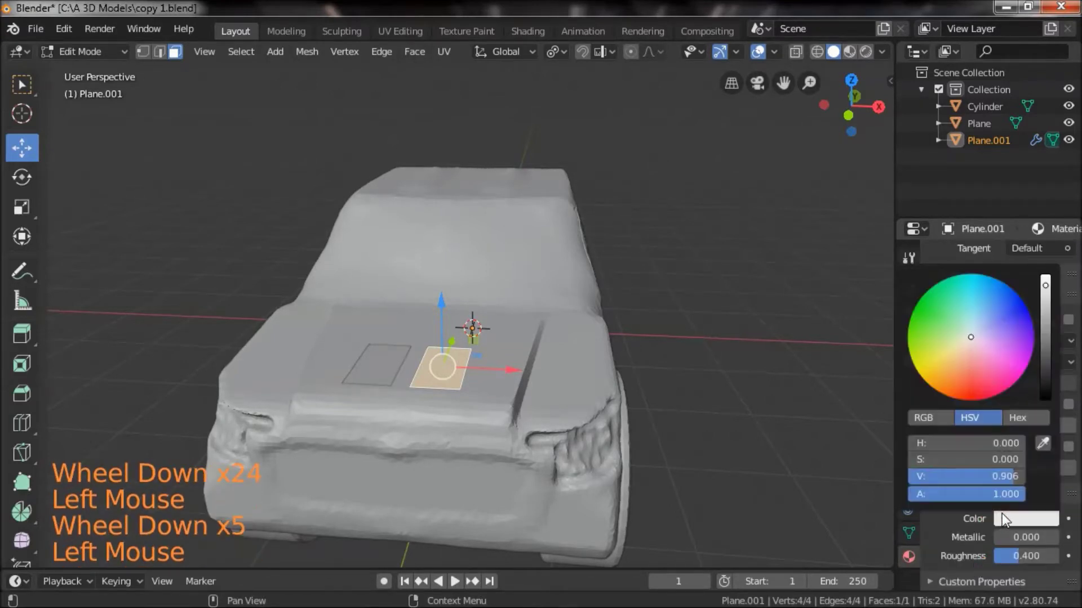
{"action": "left_click", "coordinate": [957, 319]}
{"action": "middle_click_drag", "start_coordinate": [762, 340], "coordinate": [749, 369]}
{"action": "scroll", "coordinate": [1040, 465], "scroll_direction": "up", "scroll_amount": 6}
- Add a Shrinkwrap modifier to the plane, targeting the truck body, with an offset of 0.02 m
{"action": "left_click", "coordinate": [908, 438]}
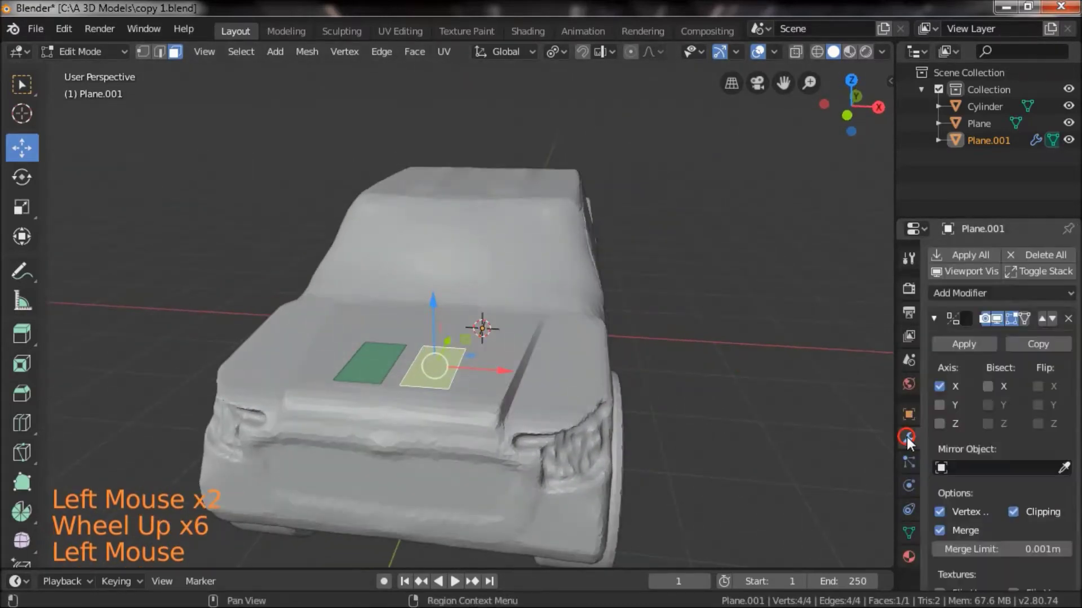
{"action": "scroll", "coordinate": [1000, 433], "scroll_direction": "down", "scroll_amount": 3}
{"action": "scroll", "coordinate": [996, 418], "scroll_direction": "up", "scroll_amount": 8}
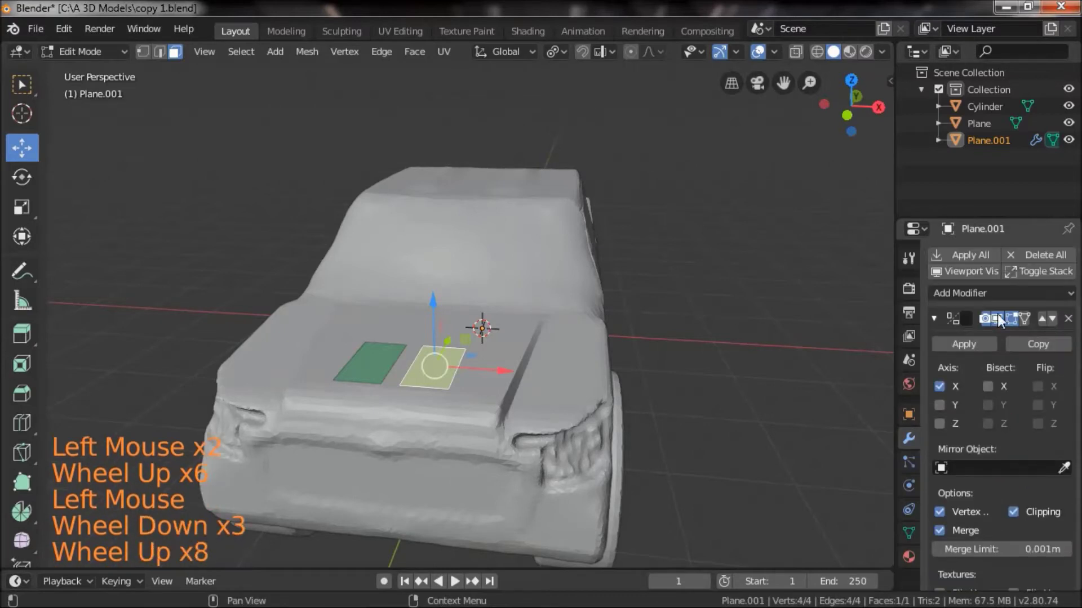
{"action": "left_click", "coordinate": [998, 293]}
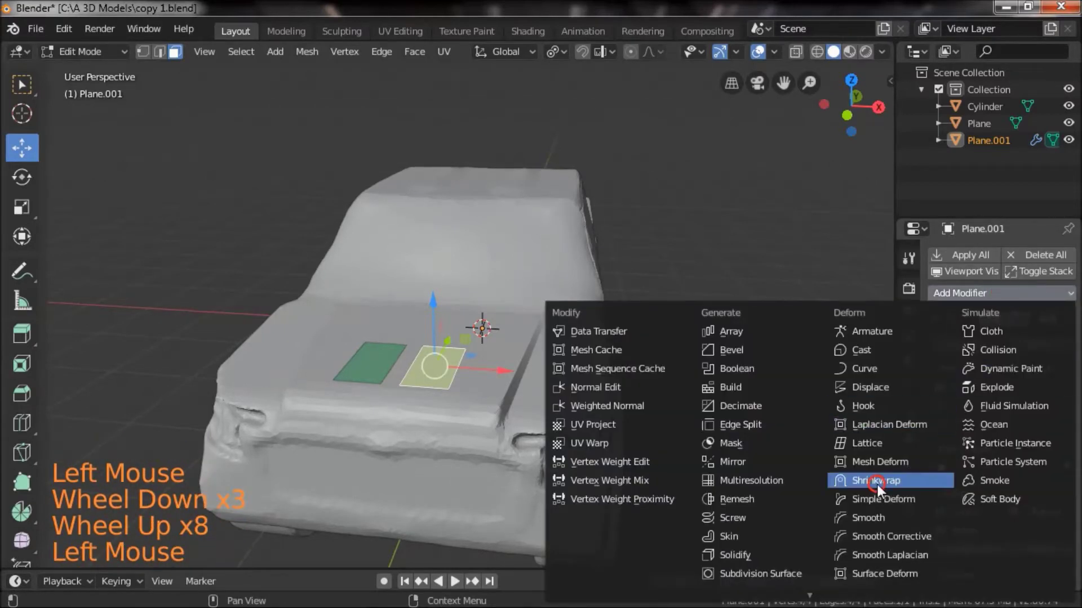
{"action": "scroll", "coordinate": [980, 508], "scroll_direction": "down", "scroll_amount": 12}
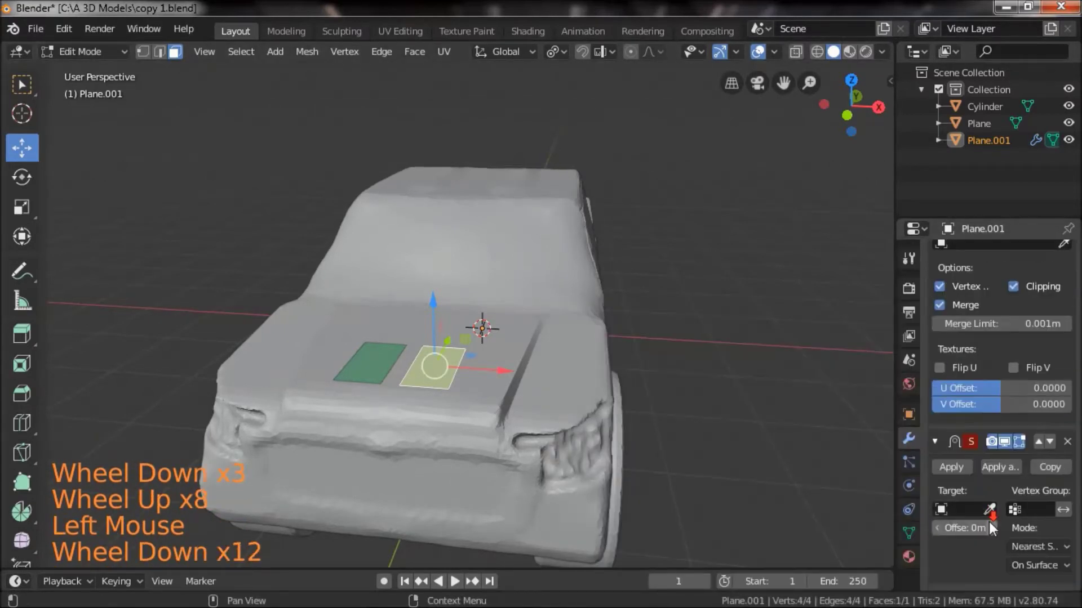
{"action": "left_click", "coordinate": [990, 509]}
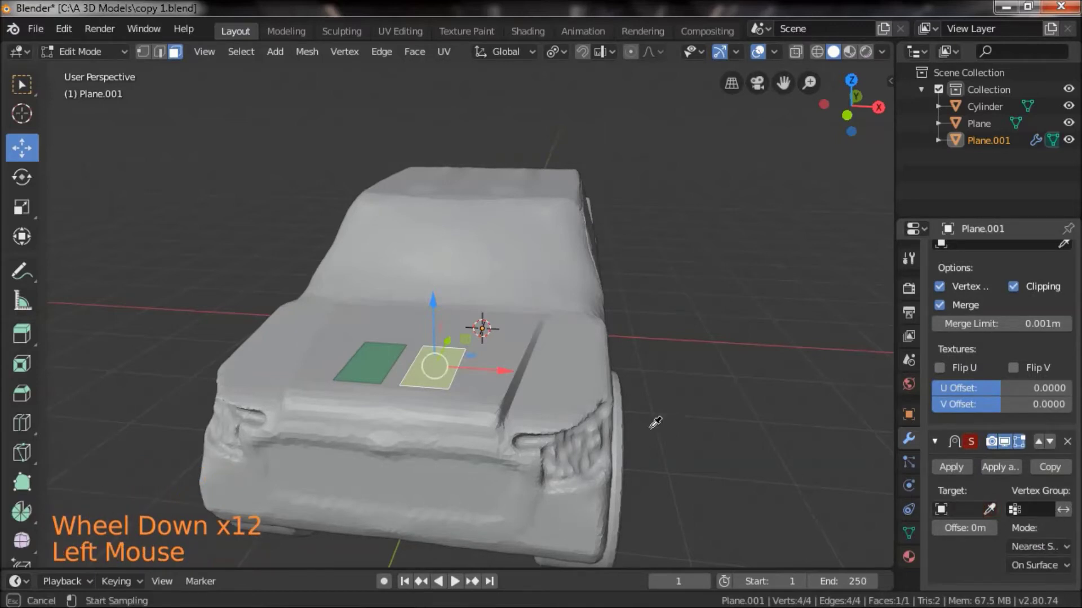
{"action": "left_click", "coordinate": [589, 374]}
{"action": "mouse_move", "coordinate": [716, 438]}
{"action": "middle_mouse_down"}
{"action": "mouse_move", "coordinate": [705, 449]}
{"action": "mouse_move", "coordinate": [719, 429]}
{"action": "middle_mouse_up"}
{"action": "left_click", "coordinate": [992, 528]}
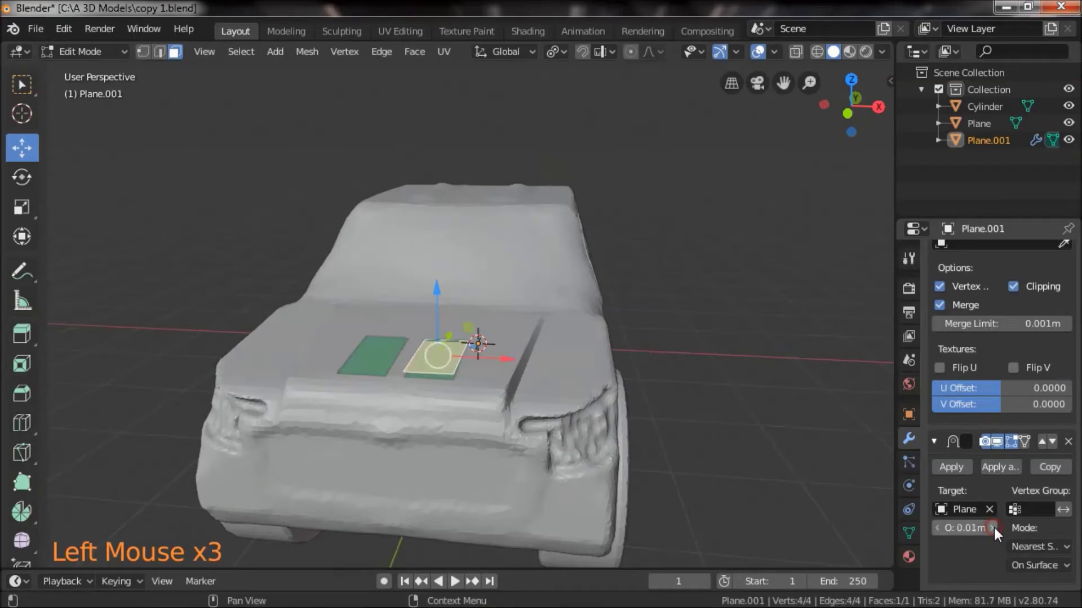
{"action": "left_click", "coordinate": [992, 528]}
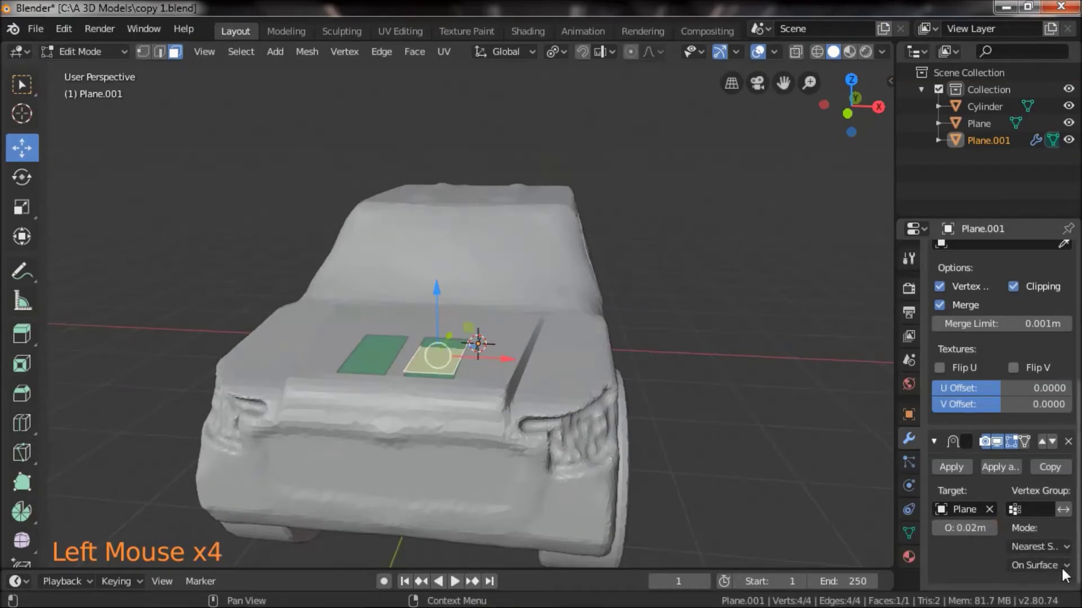
- Set the Shrinkwrap modifier's snap mode to Outside Surface
{"action": "middle_click_drag", "start_coordinate": [789, 458], "coordinate": [725, 473]}
{"action": "left_click", "coordinate": [1063, 549]}
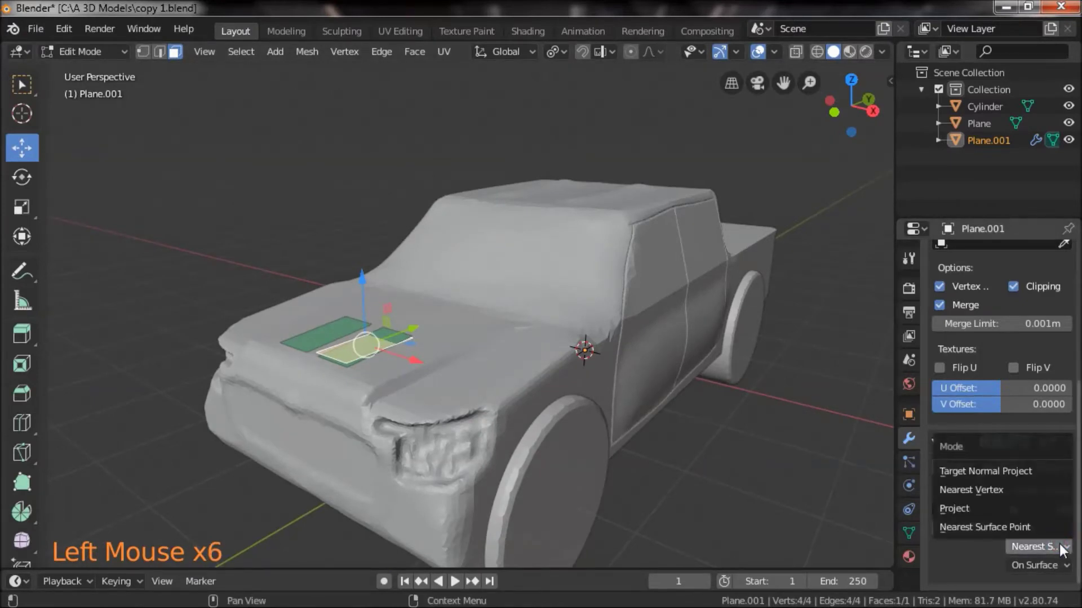
{"action": "left_click", "coordinate": [1058, 565]}
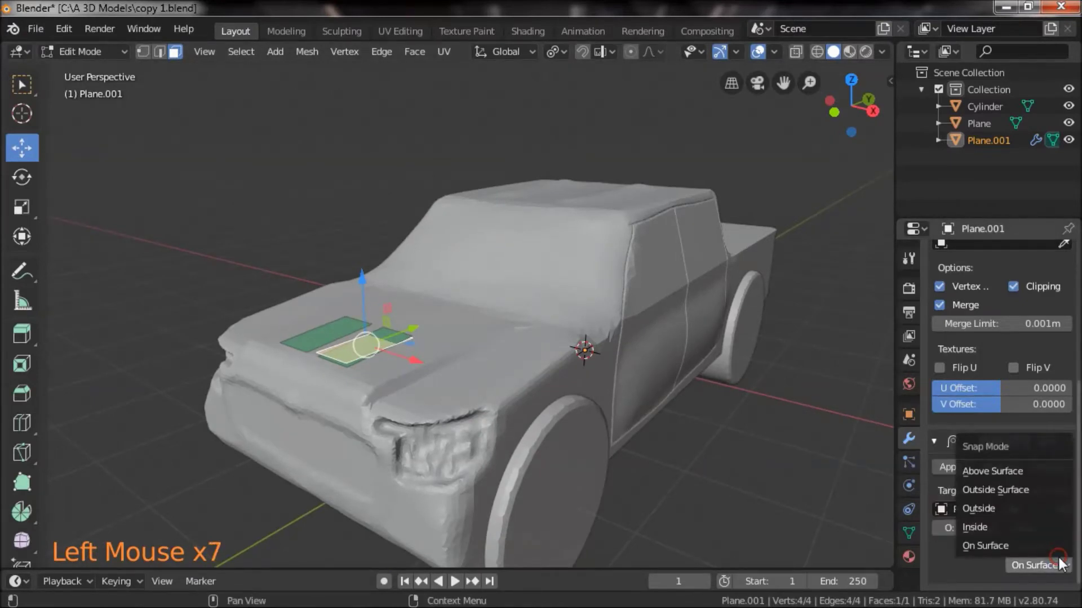
{"action": "left_click", "coordinate": [1019, 495]}
- Move the half plane along X to the truck's centreline until it joins its mirrored copy on the hood
{"action": "middle_click_drag", "start_coordinate": [422, 449], "coordinate": [550, 374]}
{"action": "scroll", "coordinate": [442, 466], "scroll_direction": "up", "scroll_amount": 3}
{"action": "scroll", "coordinate": [544, 420], "scroll_direction": "up", "scroll_amount": 2}
{"action": "mouse_move", "coordinate": [541, 426]}
{"action": "middle_mouse_down"}
{"action": "mouse_move", "coordinate": [512, 437]}
{"action": "mouse_move", "coordinate": [544, 415]}
{"action": "middle_mouse_up"}
{"action": "scroll", "coordinate": [438, 417], "scroll_direction": "down", "scroll_amount": 1}
{"action": "left_click_drag", "start_coordinate": [558, 388], "coordinate": [598, 416]}
{"action": "mouse_move", "coordinate": [595, 372]}
{"action": "left_mouse_down"}
{"action": "mouse_move", "coordinate": [559, 368]}
{"action": "mouse_move", "coordinate": [613, 375]}
{"action": "mouse_move", "coordinate": [577, 372]}
{"action": "left_mouse_up"}
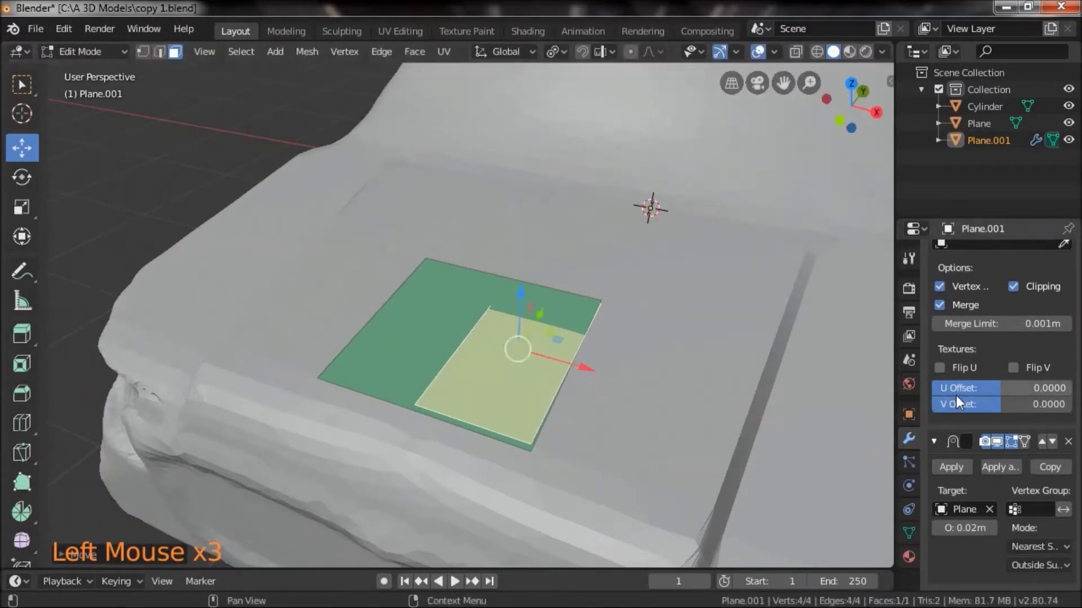
- Toggle the edit cage display of the Mirror and Shrinkwrap modifiers on and back off
{"action": "scroll", "coordinate": [996, 413], "scroll_direction": "up", "scroll_amount": 12}
{"action": "scroll", "coordinate": [998, 421], "scroll_direction": "down", "scroll_amount": 1}
{"action": "scroll", "coordinate": [1003, 432], "scroll_direction": "up", "scroll_amount": 3}
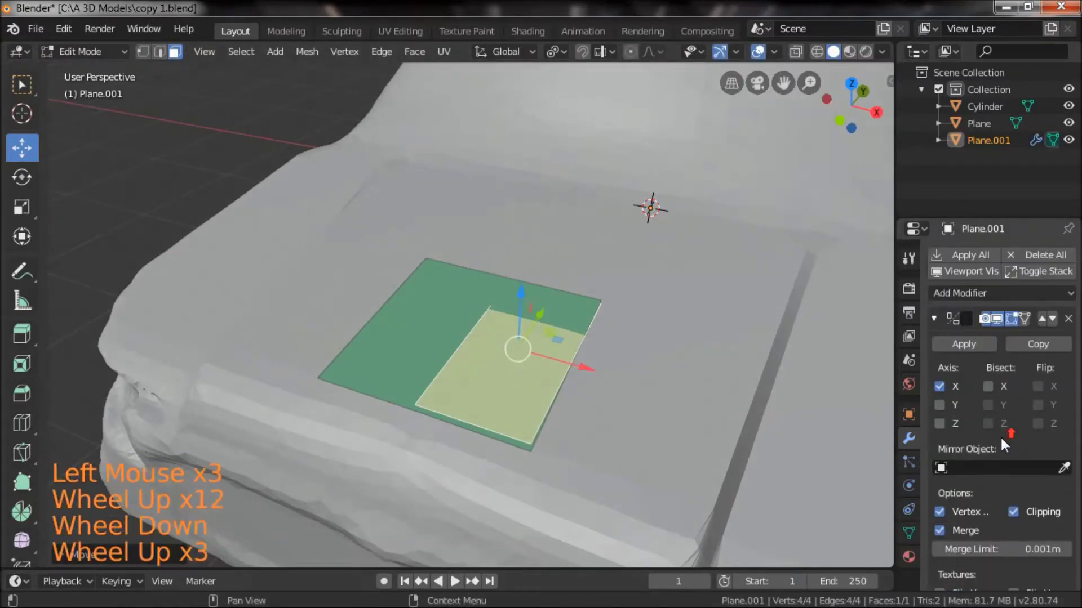
{"action": "left_click", "coordinate": [1023, 318]}
{"action": "left_click", "coordinate": [1023, 320]}
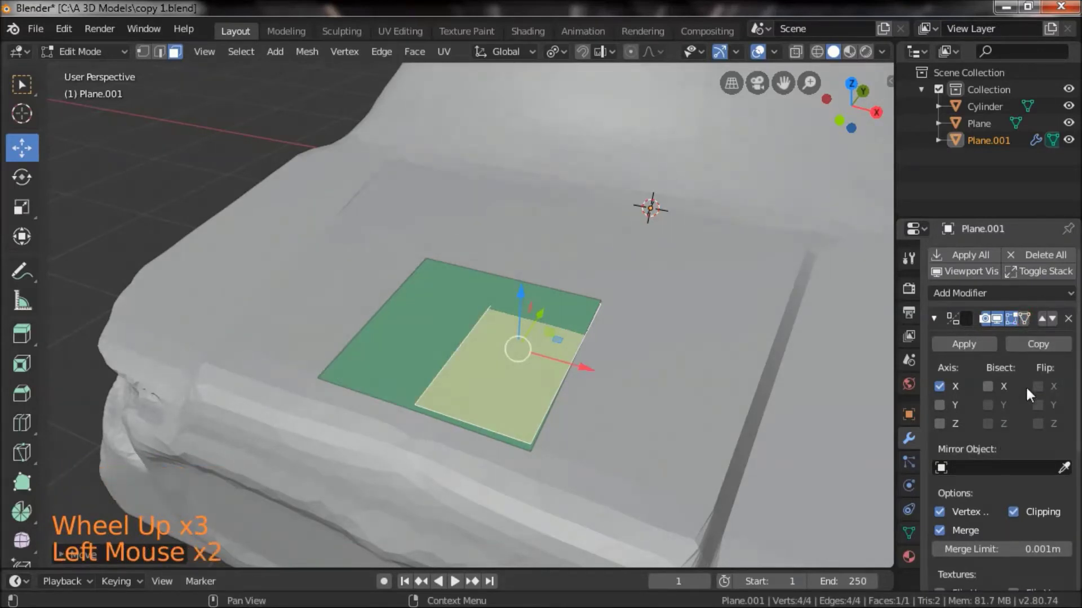
{"action": "scroll", "coordinate": [1016, 421], "scroll_direction": "down", "scroll_amount": 3}
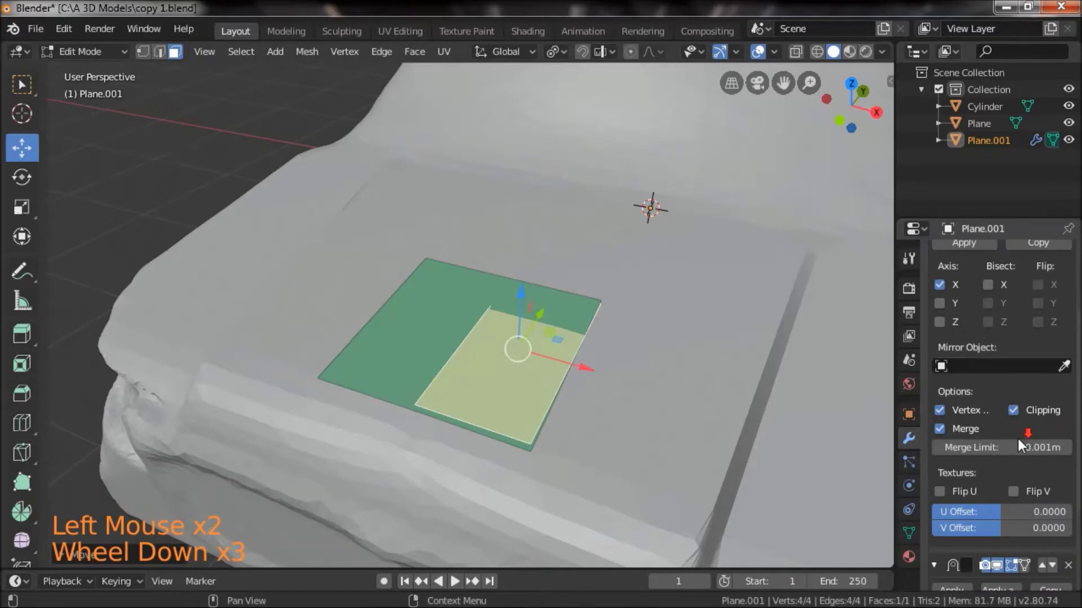
{"action": "scroll", "coordinate": [1018, 438], "scroll_direction": "down", "scroll_amount": 4}
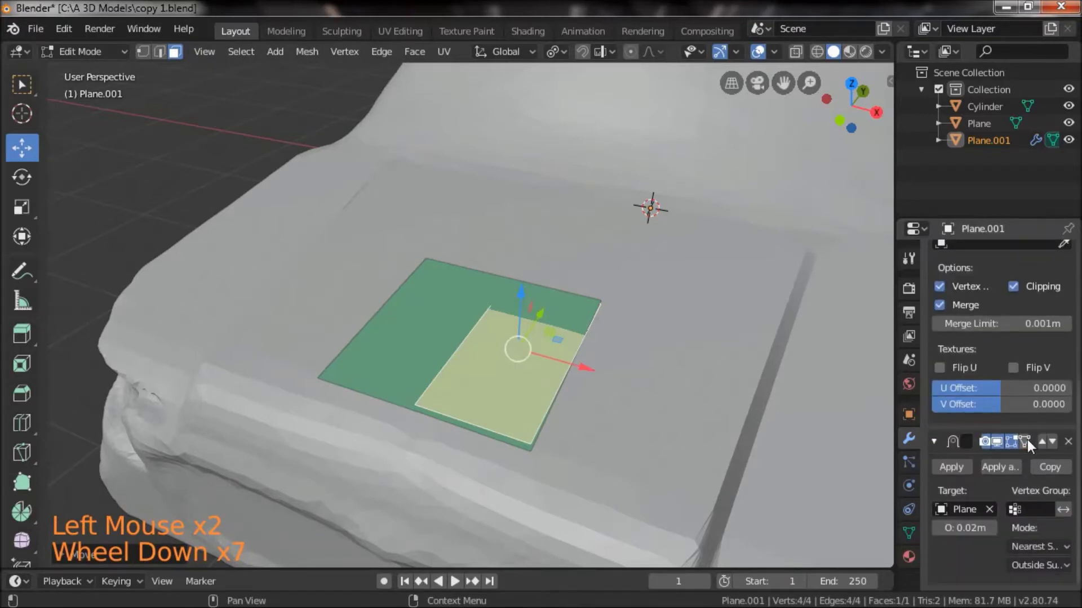
{"action": "left_click", "coordinate": [1027, 439]}
{"action": "left_click", "coordinate": [1027, 439]}
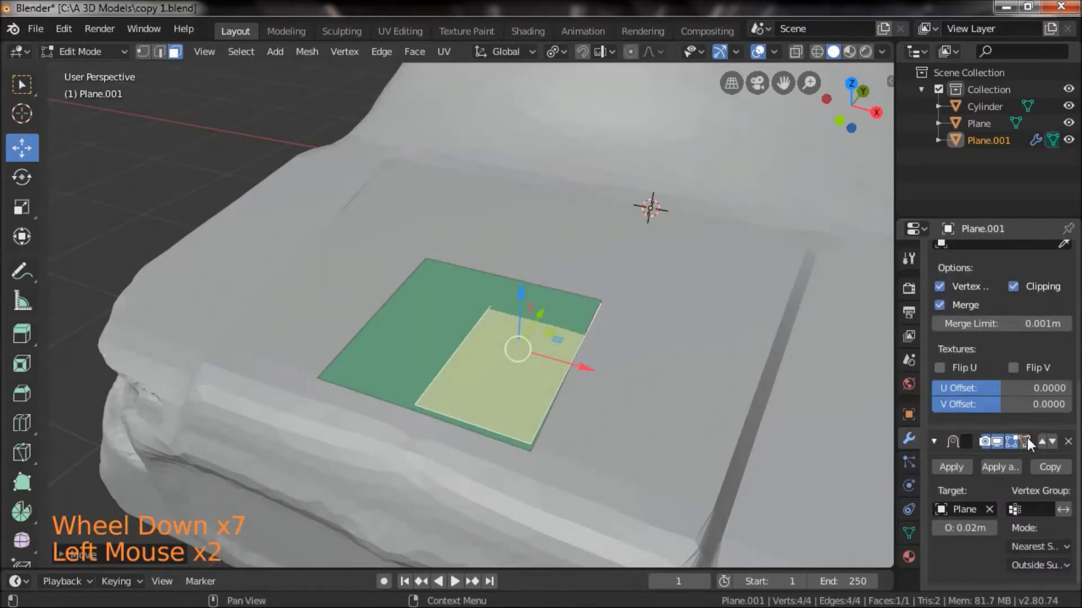
- Select the plane's rear edge in edge select mode and move it forward on the hood to shorten the patch
{"action": "left_click_drag", "start_coordinate": [717, 423], "coordinate": [673, 398], "text": "alt"}
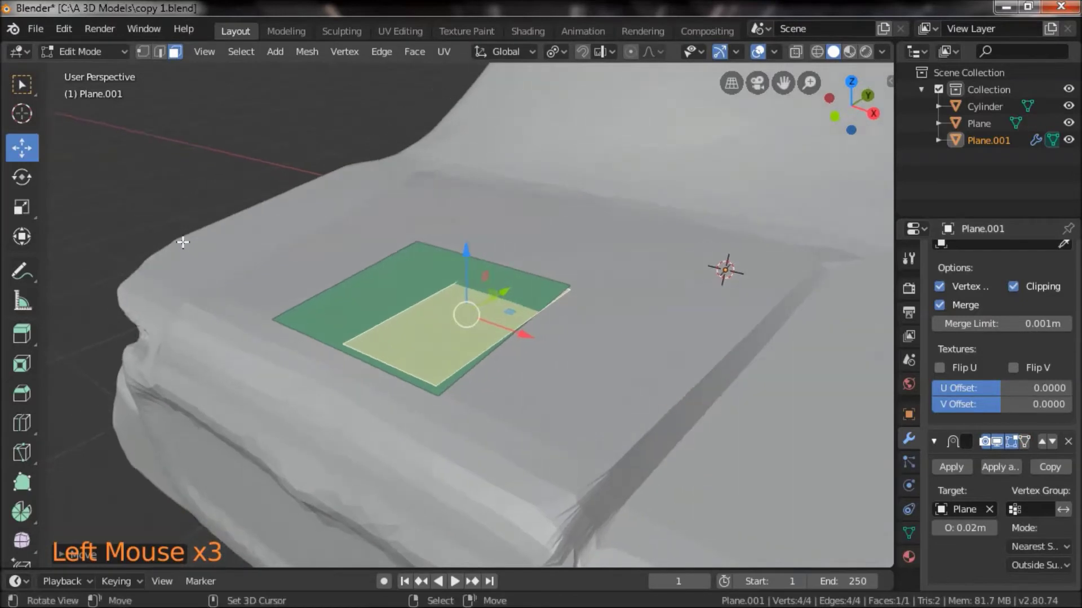
{"action": "left_click", "coordinate": [161, 52]}
{"action": "right_click", "coordinate": [502, 273]}
{"action": "left_click_drag", "start_coordinate": [610, 439], "coordinate": [415, 322], "text": "alt"}
{"action": "left_click_drag", "start_coordinate": [543, 391], "coordinate": [584, 399], "text": "alt"}
- Enable snapping and set the snap target to Face
{"action": "left_click", "coordinate": [583, 55]}
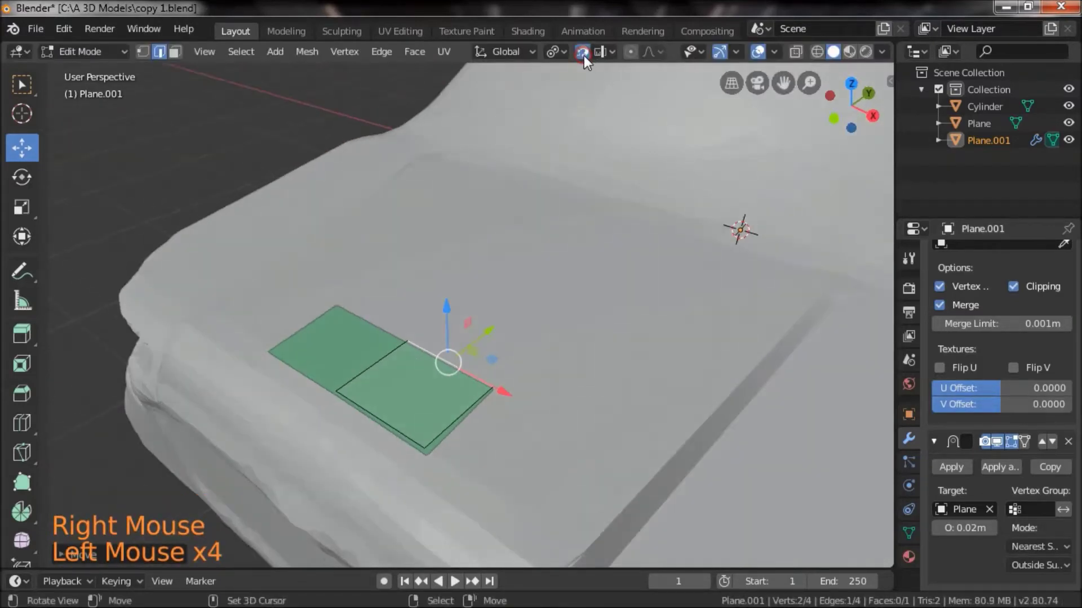
{"action": "left_click", "coordinate": [611, 52]}
{"action": "left_click", "coordinate": [538, 149]}
{"action": "mouse_move", "coordinate": [597, 432]}
{"action": "left_mouse_down", "text": "alt"}
{"action": "mouse_move", "coordinate": [622, 468]}
{"action": "mouse_move", "coordinate": [591, 415]}
{"action": "left_mouse_up", "text": "alt"}
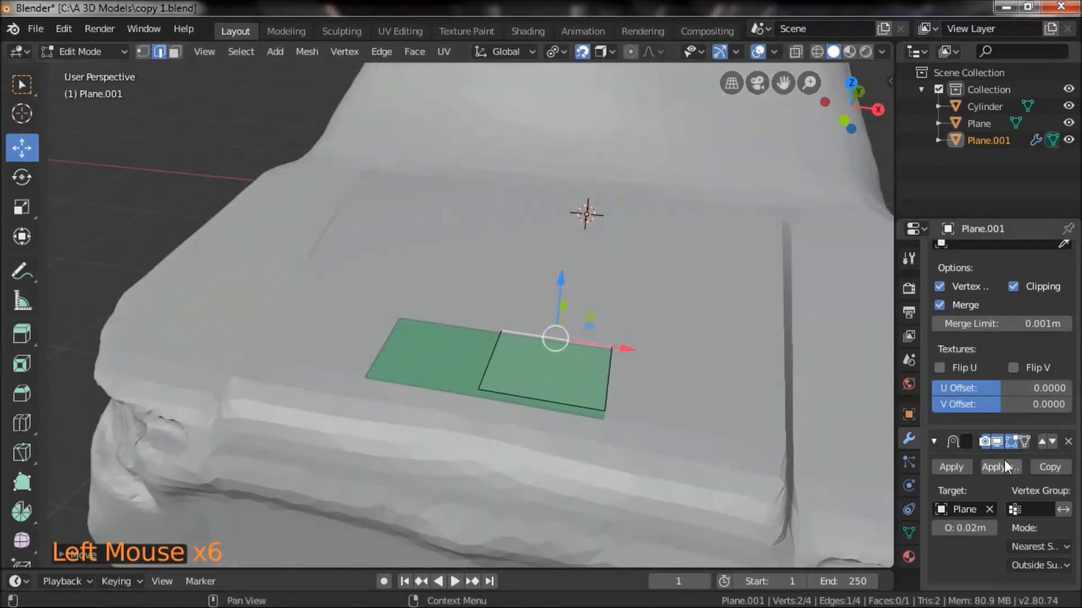
- Toggle the Shrinkwrap modifier's Edit Mode display off and back on
{"action": "left_click", "coordinate": [1010, 441]}
{"action": "left_click", "coordinate": [1012, 441]}
{"action": "left_click_drag", "start_coordinate": [584, 426], "coordinate": [567, 407], "text": "alt"}
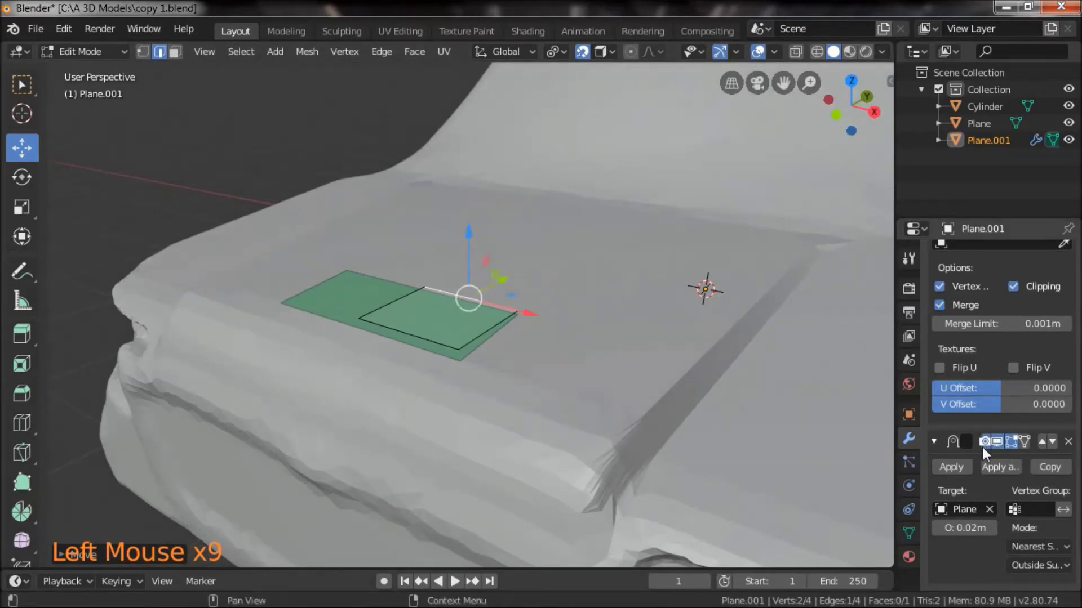
- Toggle the Mirror modifier's Edit Mode display off and back on
{"action": "scroll", "coordinate": [982, 467], "scroll_direction": "down", "scroll_amount": 2}
{"action": "scroll", "coordinate": [986, 461], "scroll_direction": "up", "scroll_amount": 7}
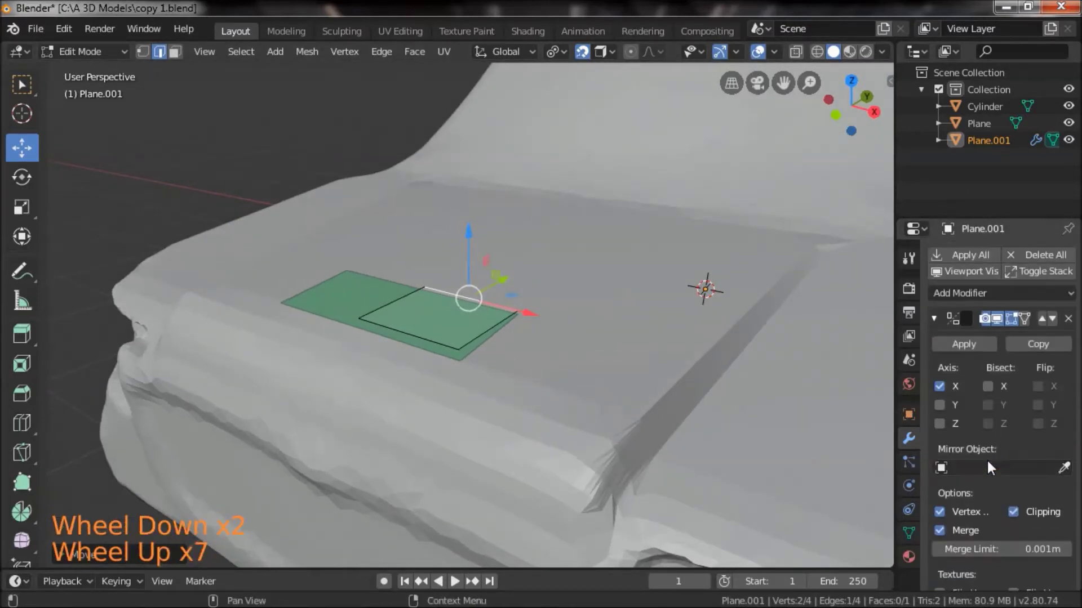
{"action": "scroll", "coordinate": [987, 454], "scroll_direction": "up", "scroll_amount": 1}
{"action": "left_click", "coordinate": [1013, 318]}
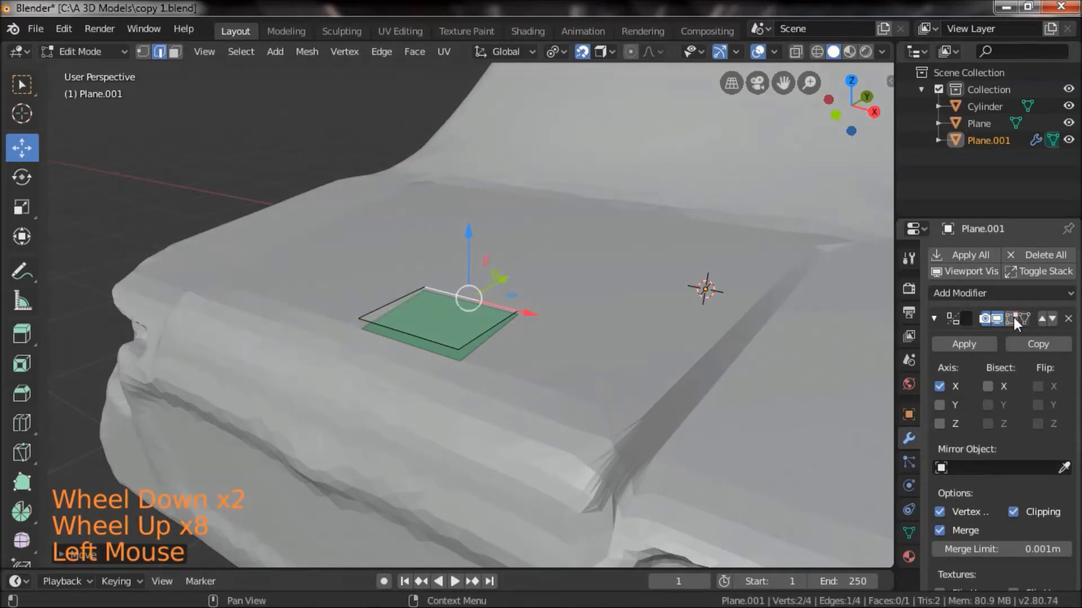
{"action": "left_click", "coordinate": [1013, 318]}
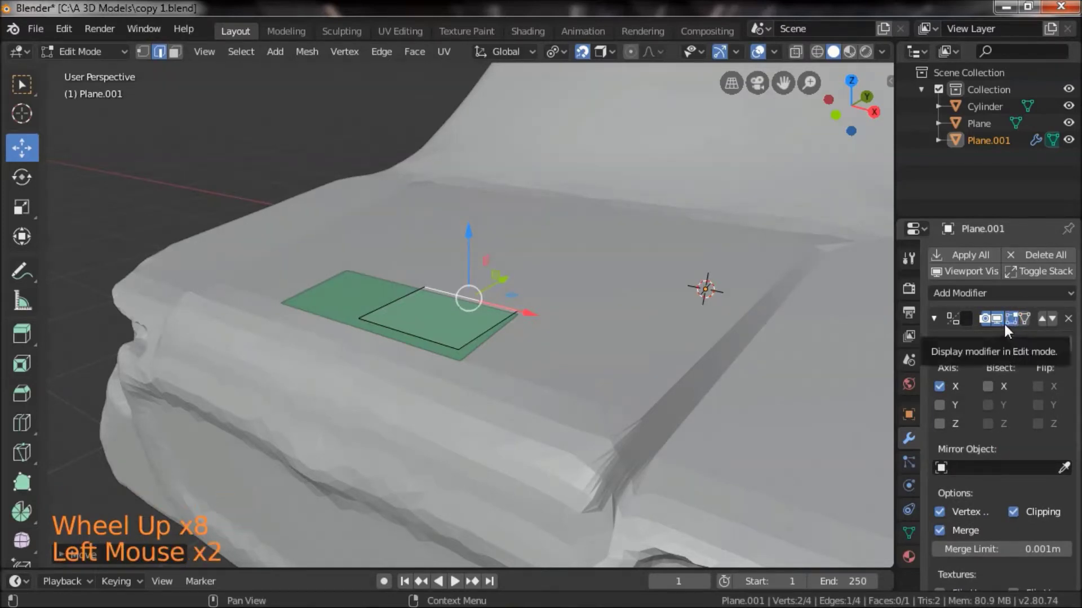
- Make the edit cage follow the Shrinkwrap modifier's result on the plane
{"action": "scroll", "coordinate": [987, 445], "scroll_direction": "down", "scroll_amount": 6}
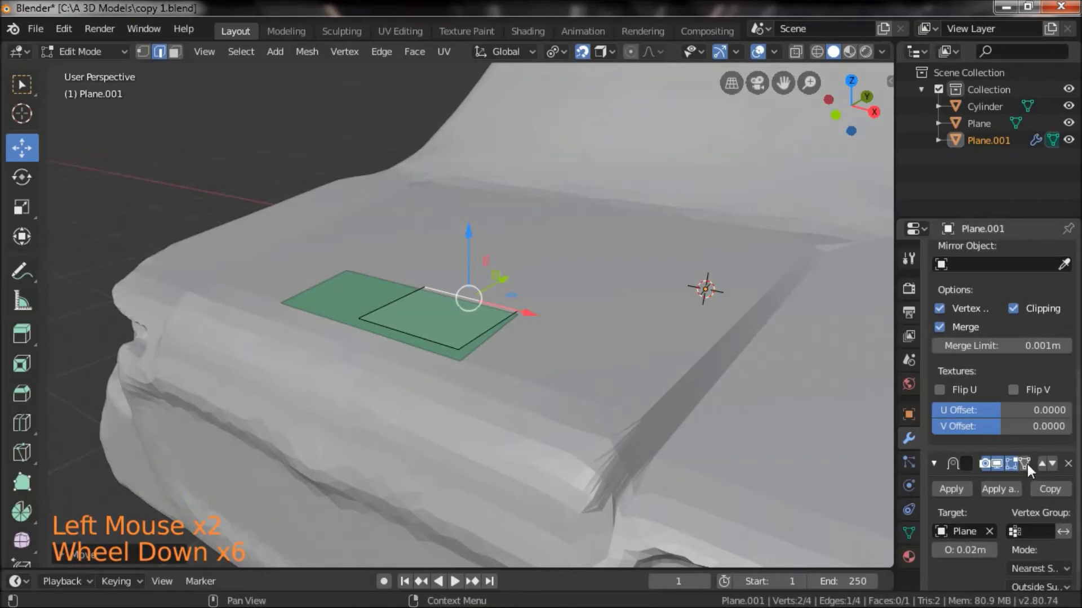
{"action": "left_click", "coordinate": [1026, 464]}
{"action": "left_click_drag", "start_coordinate": [661, 367], "coordinate": [600, 394]}
{"action": "scroll", "coordinate": [588, 411], "scroll_direction": "down", "scroll_amount": 2}
{"action": "mouse_move", "coordinate": [536, 296]}
{"action": "left_mouse_down"}
{"action": "mouse_move", "coordinate": [535, 234]}
{"action": "mouse_move", "coordinate": [538, 293]}
{"action": "left_mouse_up"}
{"action": "left_click_drag", "start_coordinate": [526, 362], "coordinate": [527, 370]}
{"action": "mouse_move", "coordinate": [526, 370]}
{"action": "right_mouse_down"}
{"action": "mouse_move", "coordinate": [515, 383]}
{"action": "mouse_move", "coordinate": [522, 374]}
{"action": "right_mouse_up"}
{"action": "left_click_drag", "start_coordinate": [523, 374], "coordinate": [574, 450]}
{"action": "scroll", "coordinate": [573, 451], "scroll_direction": "up", "scroll_amount": 2}
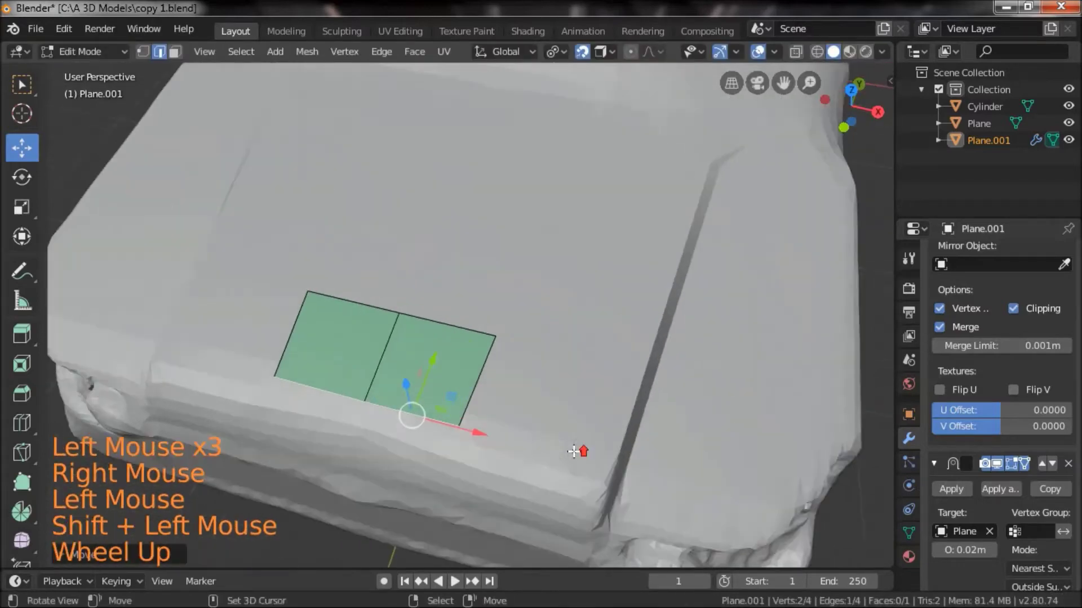
- Select the plane's outer side edge and extrude it about 0.42 m across the hood to the seam groove
{"action": "left_click_drag", "start_coordinate": [531, 349], "coordinate": [560, 324]}
{"action": "right_click", "coordinate": [514, 340]}
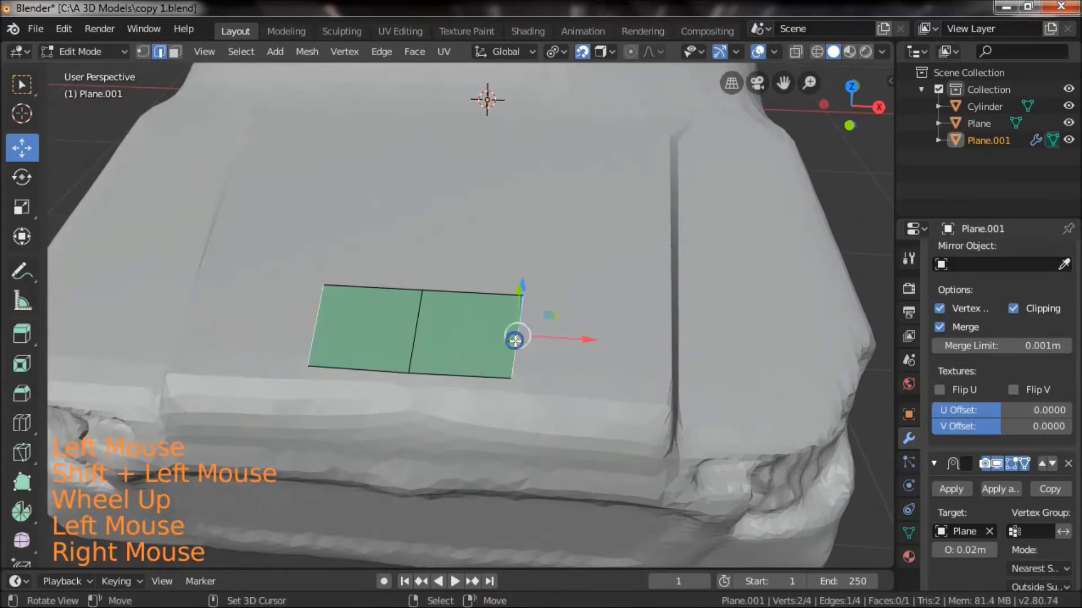
{"action": "left_click_drag", "start_coordinate": [608, 345], "coordinate": [519, 405]}
{"action": "key", "text": "e"}
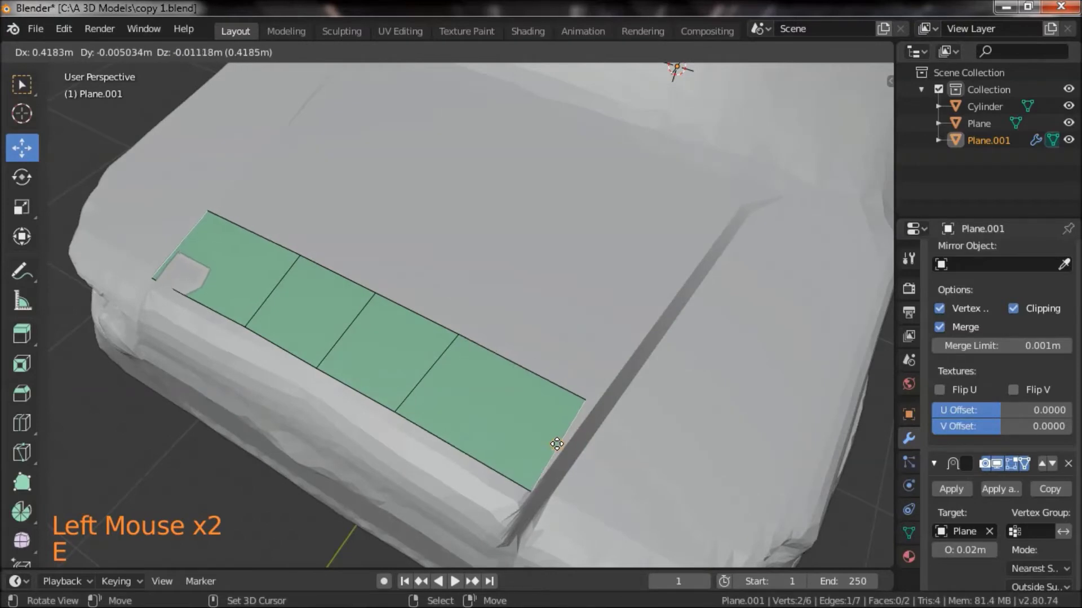
{"action": "left_click", "coordinate": [554, 445]}
- In vertex select mode, move the strip's two outer corner vertices to line up with the edge of the groove
{"action": "left_click", "coordinate": [143, 51]}
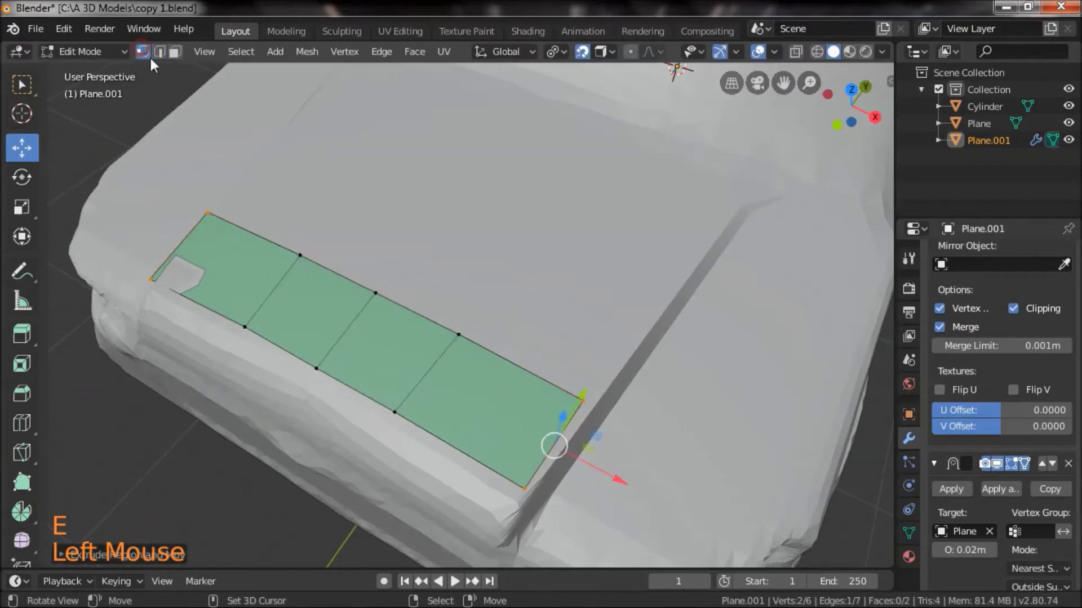
{"action": "mouse_move", "coordinate": [579, 408]}
{"action": "right_mouse_down"}
{"action": "mouse_move", "coordinate": [600, 412]}
{"action": "mouse_move", "coordinate": [591, 408]}
{"action": "right_mouse_up"}
{"action": "right_click_drag", "start_coordinate": [517, 502], "coordinate": [531, 493]}
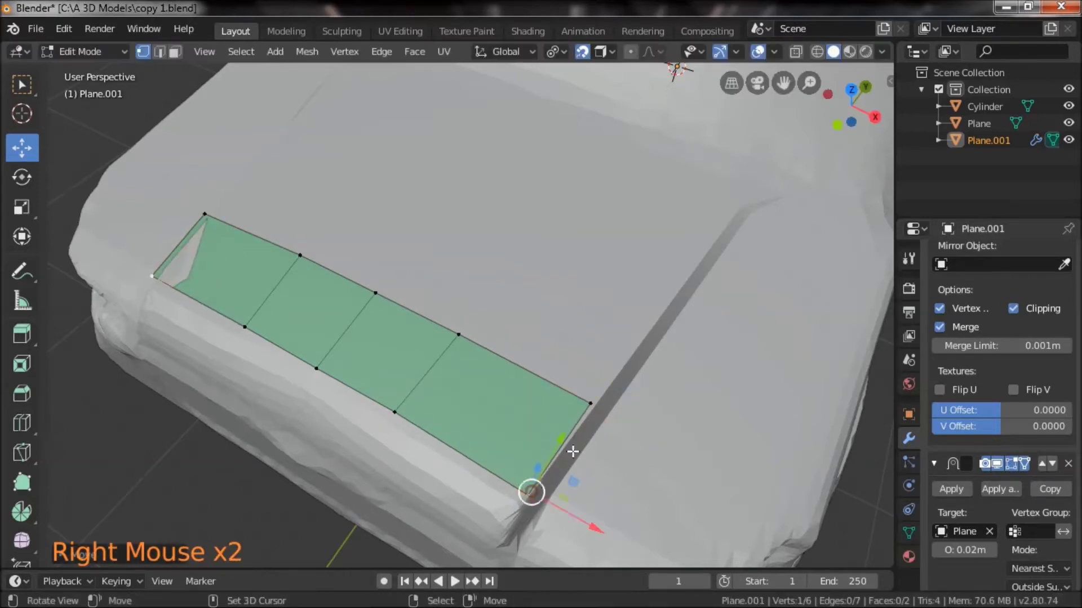
- Select both outer corner vertices and extrude their edge about 0.08 m down into the groove
{"action": "right_click", "coordinate": [593, 404], "text": "shift"}
{"action": "left_click_drag", "start_coordinate": [596, 404], "coordinate": [487, 409]}
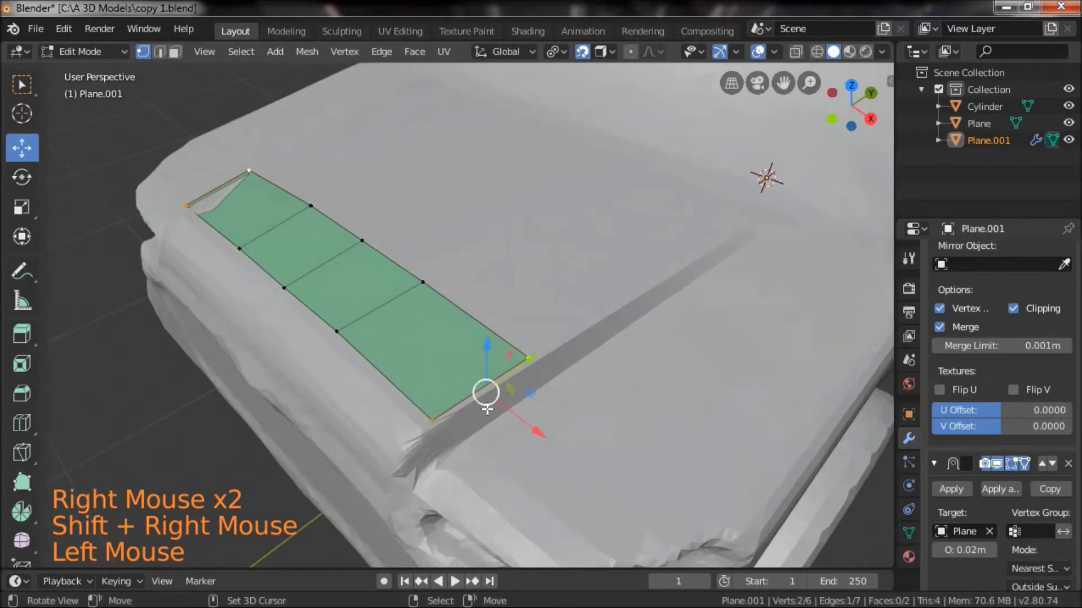
{"action": "key", "text": "e"}
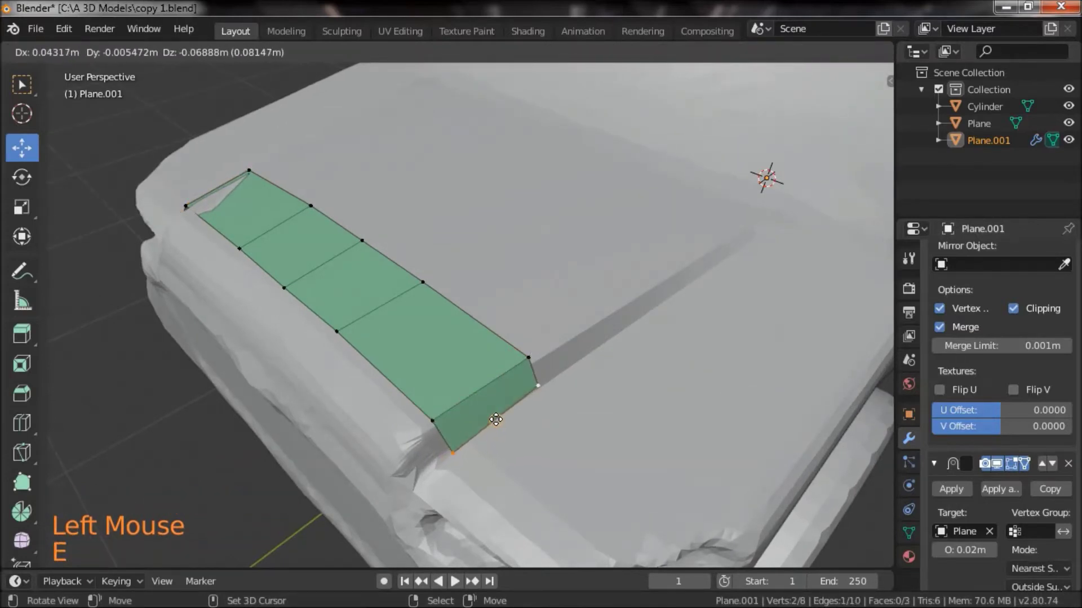
{"action": "left_click", "coordinate": [493, 414]}
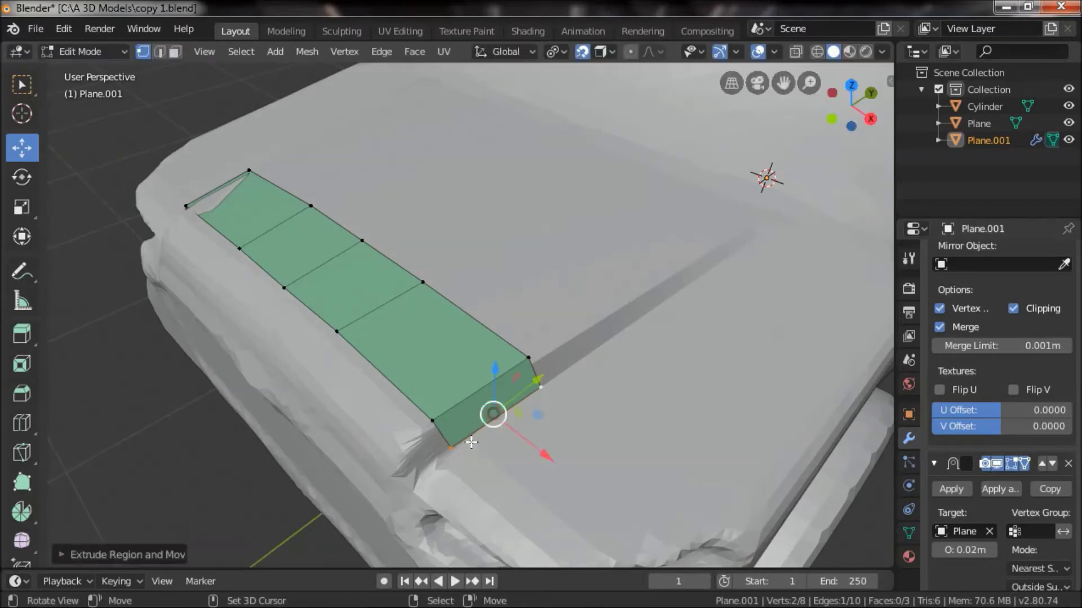
- Extrude the strip's end edge from the groove outward across the front of the fender
{"action": "scroll", "coordinate": [566, 425], "scroll_direction": "down", "scroll_amount": 1}
{"action": "key", "text": "e"}
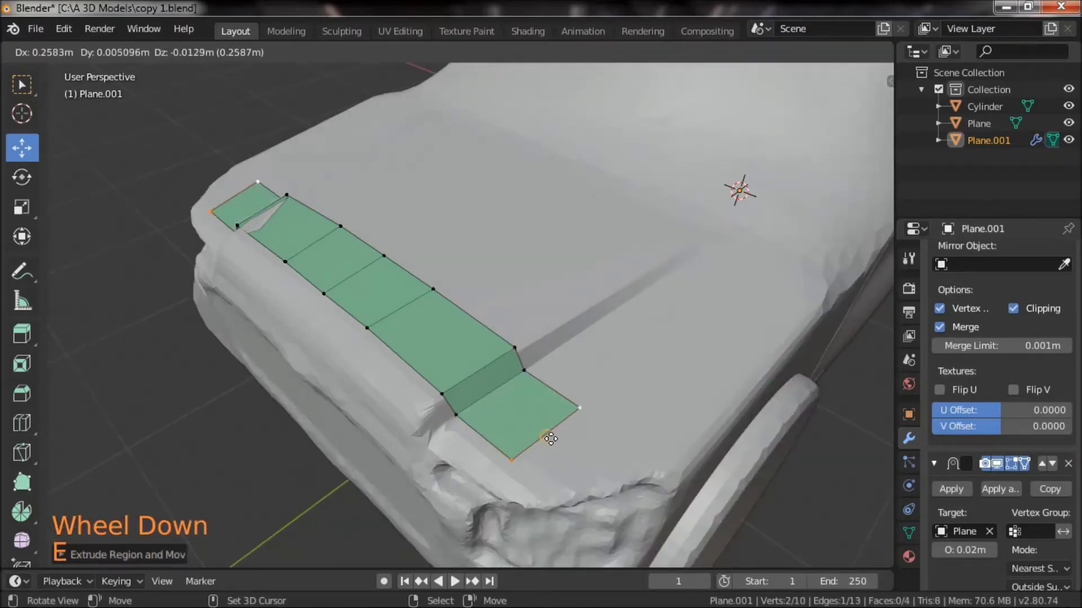
{"action": "left_click", "coordinate": [578, 459]}
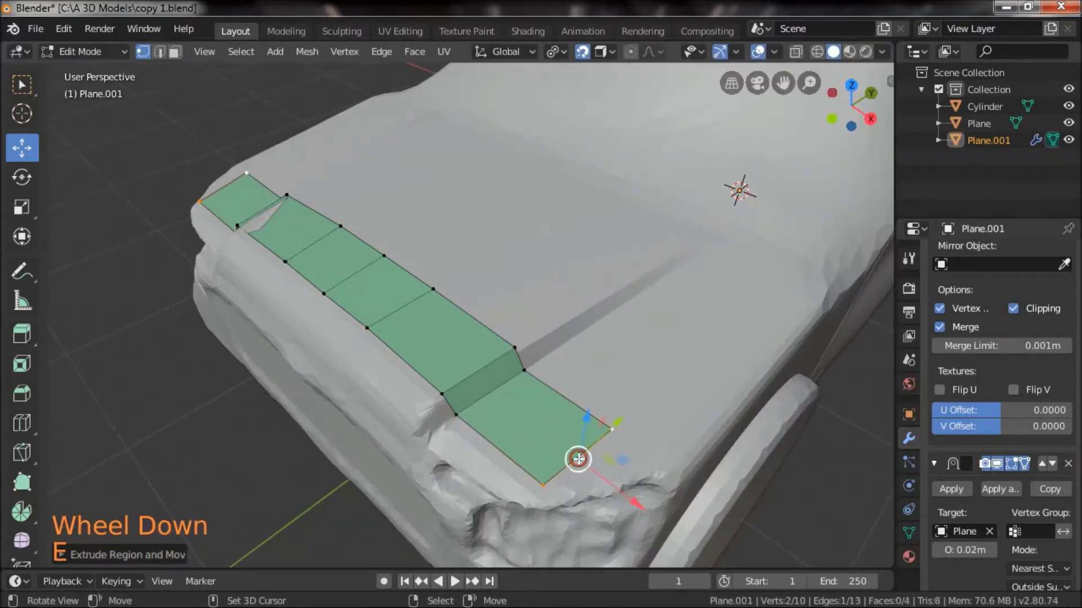
- Extrude the strip's end edge around the fender's front corner and back along its side
{"action": "middle_click_drag", "start_coordinate": [651, 410], "coordinate": [469, 295]}
{"action": "scroll", "coordinate": [476, 351], "scroll_direction": "up", "scroll_amount": 2}
{"action": "left_click_drag", "start_coordinate": [465, 338], "coordinate": [511, 310]}
{"action": "key", "text": "e"}
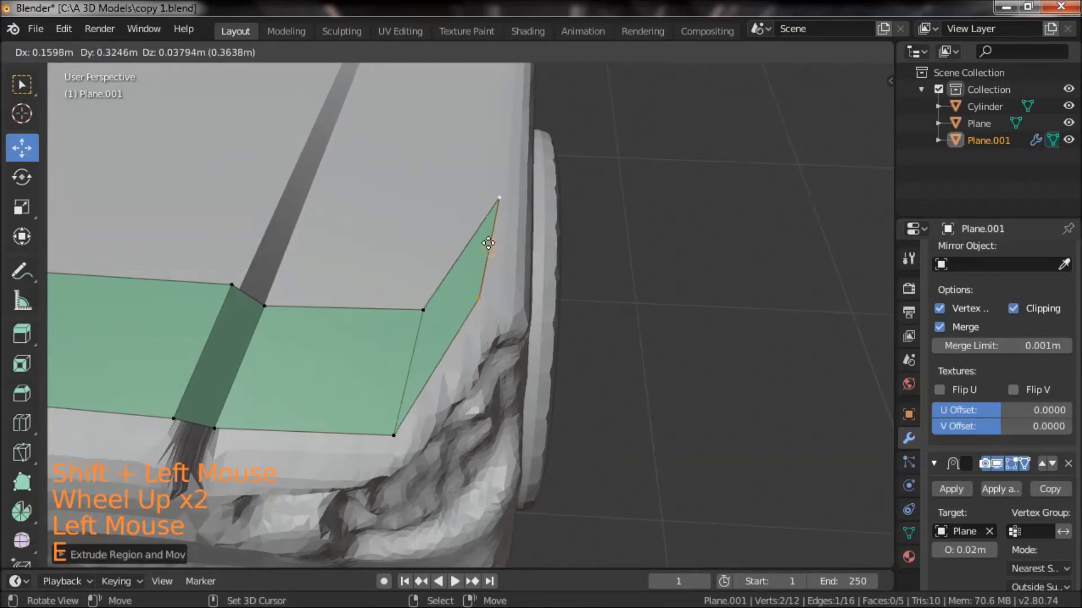
- Reposition the vertices of the fender corner faces so they follow the curve above the headlight
{"action": "right_click", "coordinate": [415, 309]}
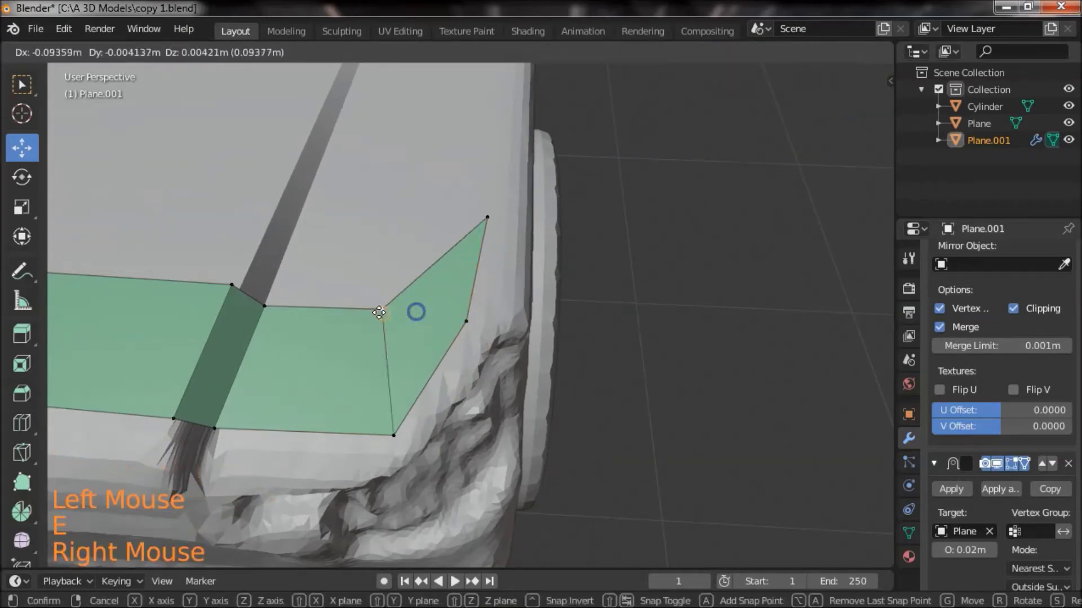
{"action": "left_click", "coordinate": [380, 328]}
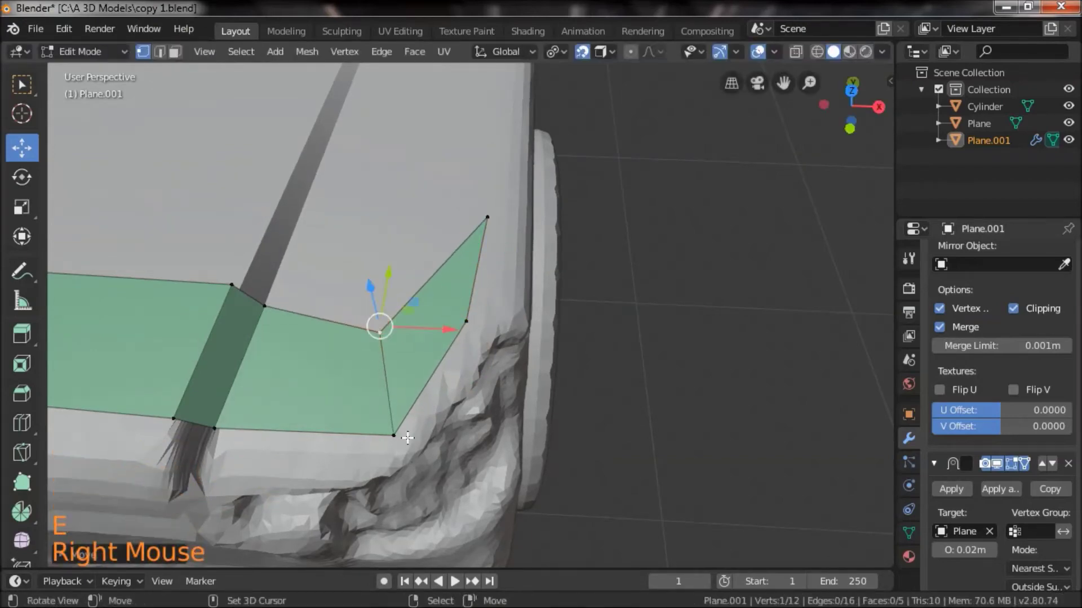
{"action": "middle_click_drag", "start_coordinate": [462, 339], "coordinate": [387, 398]}
{"action": "right_click", "coordinate": [386, 399]}
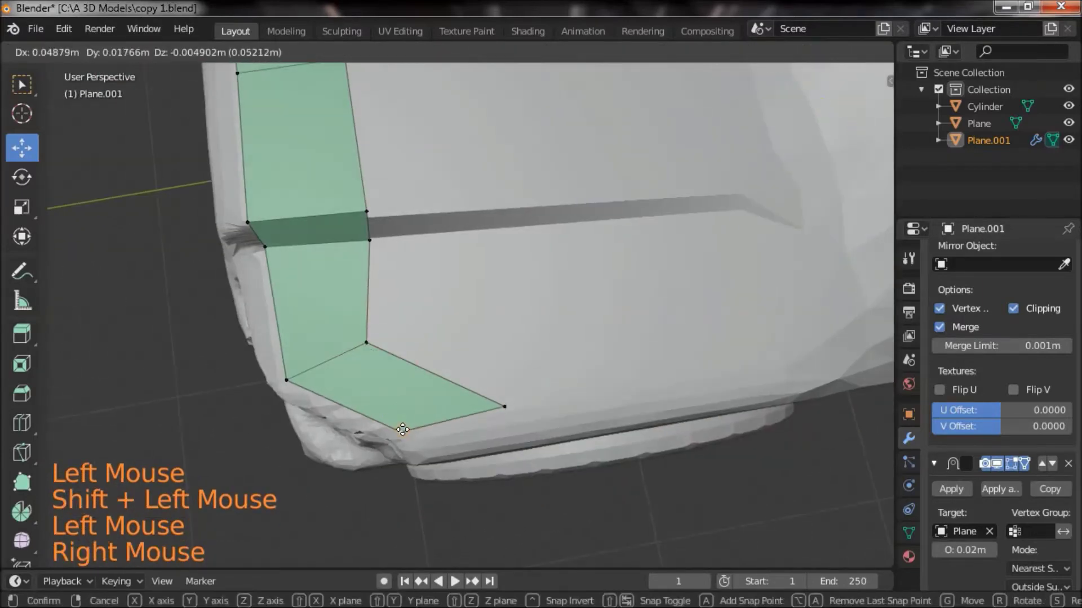
{"action": "right_click_drag", "start_coordinate": [402, 431], "coordinate": [403, 430]}
{"action": "right_click_drag", "start_coordinate": [505, 406], "coordinate": [500, 411]}
{"action": "right_click_drag", "start_coordinate": [402, 429], "coordinate": [377, 411]}
{"action": "right_click_drag", "start_coordinate": [503, 412], "coordinate": [488, 399]}
{"action": "right_click", "coordinate": [376, 337]}
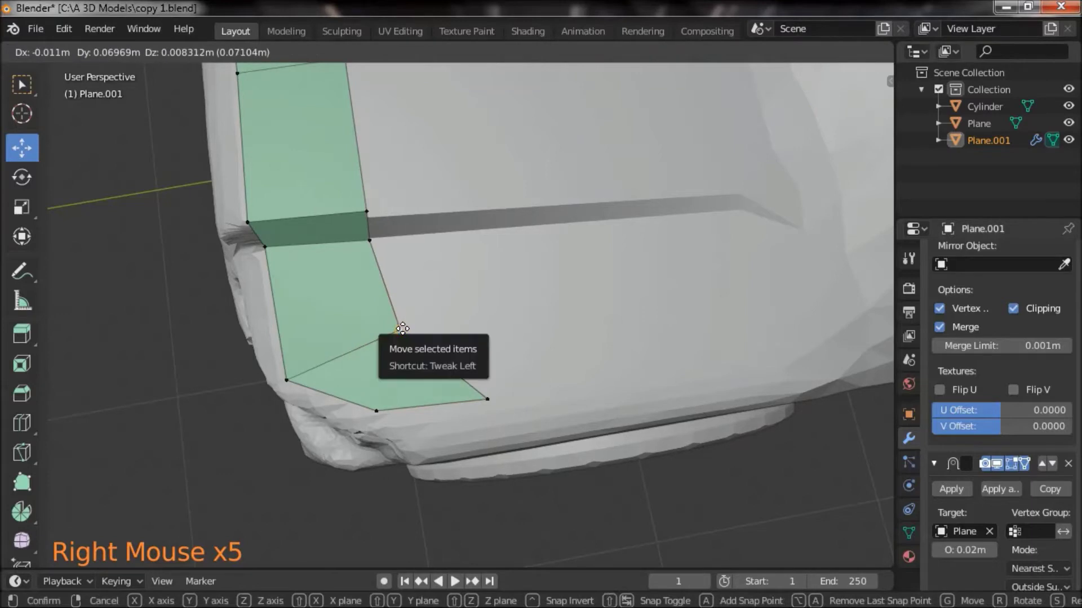
- Select the strip's rear row of vertices and extrude it back along the hood to the windshield base
{"action": "middle_click_drag", "start_coordinate": [622, 325], "coordinate": [552, 391], "text": "shift"}
{"action": "right_click", "coordinate": [421, 466], "text": "shift"}
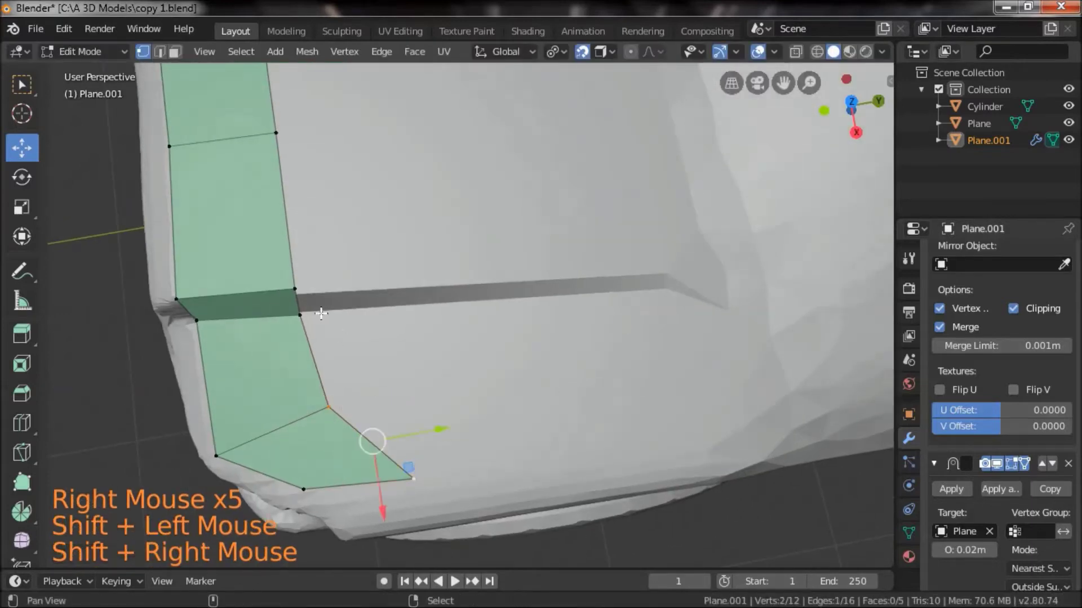
{"action": "right_click", "coordinate": [300, 133], "text": "shift"}
{"action": "scroll", "coordinate": [309, 101], "scroll_direction": "down", "scroll_amount": 1}
{"action": "right_click", "coordinate": [307, 91], "text": "shift"}
{"action": "middle_click_drag", "start_coordinate": [563, 282], "coordinate": [478, 333], "text": "shift"}
{"action": "scroll", "coordinate": [478, 332], "scroll_direction": "down", "scroll_amount": 2}
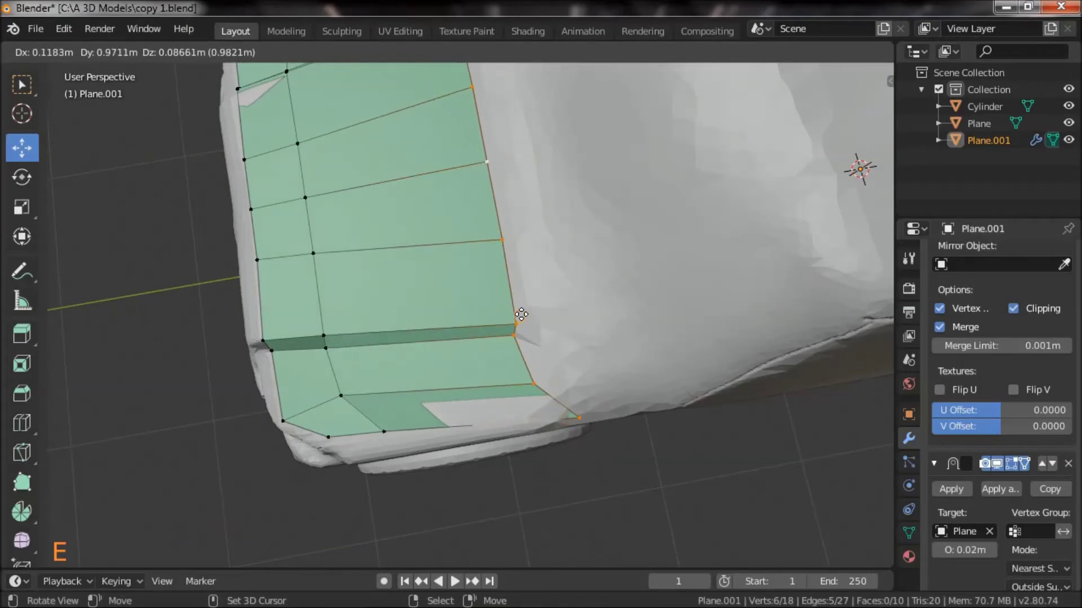
{"action": "left_click", "coordinate": [548, 310]}
- Pull the outer rear vertices in along the fender near the windshield and nudge individual patch vertices to fit the truck's surface
{"action": "right_click_drag", "start_coordinate": [606, 413], "coordinate": [560, 410]}
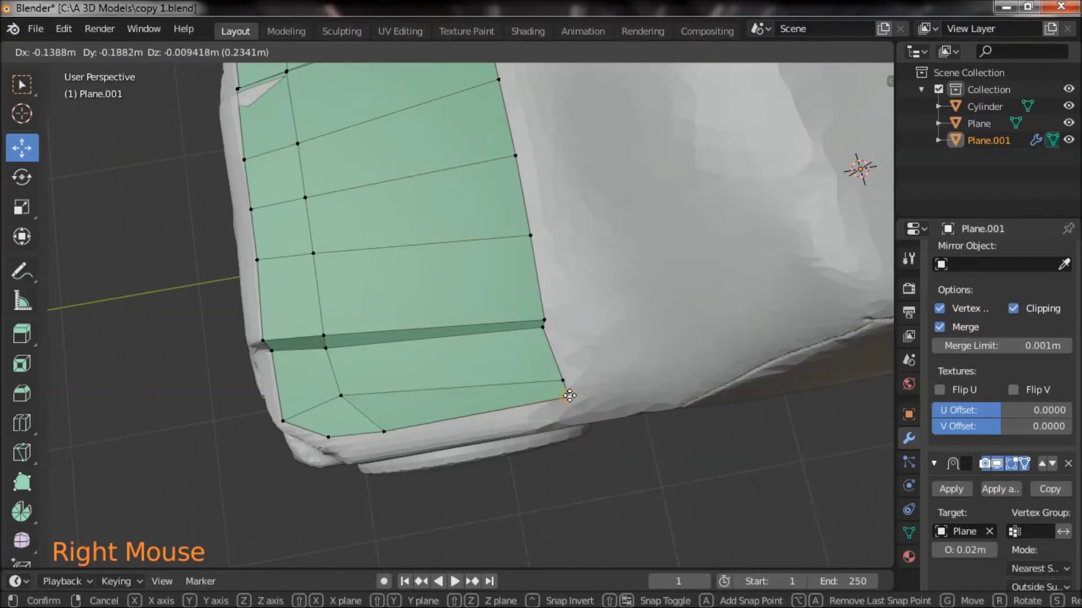
{"action": "right_click_drag", "start_coordinate": [570, 396], "coordinate": [561, 362]}
{"action": "left_click_drag", "start_coordinate": [484, 343], "coordinate": [599, 271]}
{"action": "left_click_drag", "start_coordinate": [498, 292], "coordinate": [531, 382], "text": "shift"}
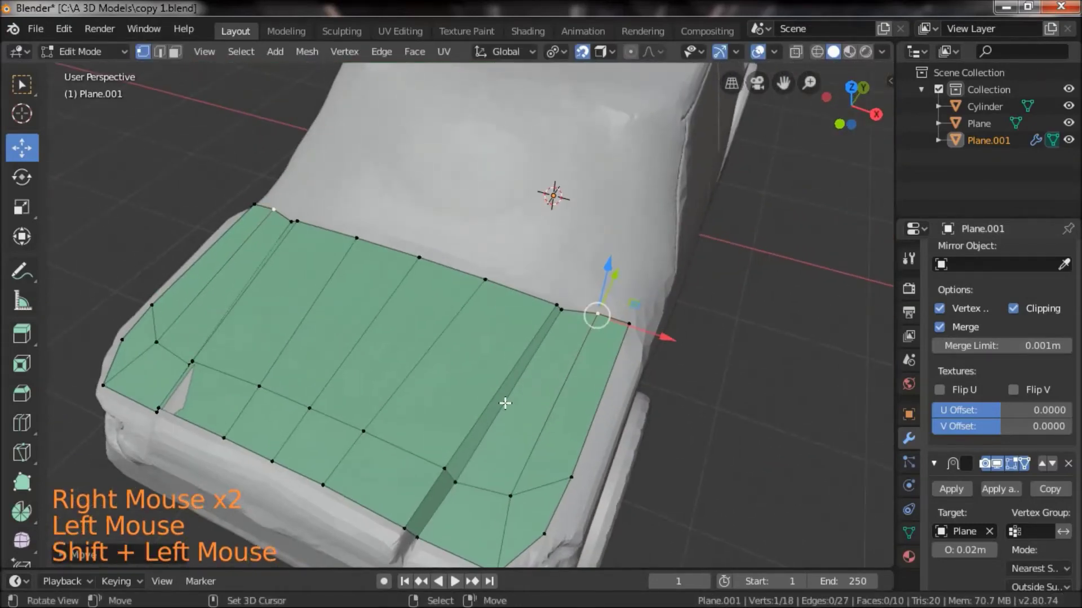
{"action": "left_click_drag", "start_coordinate": [446, 409], "coordinate": [478, 359]}
{"action": "left_click_drag", "start_coordinate": [399, 406], "coordinate": [481, 353], "text": "shift"}
{"action": "scroll", "coordinate": [474, 376], "scroll_direction": "up", "scroll_amount": 2}
{"action": "right_click_drag", "start_coordinate": [382, 379], "coordinate": [385, 355]}
{"action": "left_click_drag", "start_coordinate": [723, 430], "coordinate": [619, 422]}
{"action": "mouse_move", "coordinate": [558, 379]}
{"action": "right_mouse_down"}
{"action": "mouse_move", "coordinate": [560, 410]}
{"action": "mouse_move", "coordinate": [564, 398]}
{"action": "right_mouse_up"}
- Select the patch's front edge loop without the fender vertices and extrude it forward over the hood's front lip
{"action": "scroll", "coordinate": [686, 379], "scroll_direction": "down", "scroll_amount": 4}
{"action": "left_click_drag", "start_coordinate": [708, 331], "coordinate": [611, 319], "text": "alt"}
{"action": "scroll", "coordinate": [539, 391], "scroll_direction": "up", "scroll_amount": 1}
{"action": "left_click_drag", "start_coordinate": [422, 407], "coordinate": [608, 380], "text": "alt"}
{"action": "right_click", "coordinate": [420, 352], "text": "alt"}
{"action": "left_click_drag", "start_coordinate": [534, 411], "coordinate": [499, 413], "text": "alt"}
{"action": "scroll", "coordinate": [455, 415], "scroll_direction": "up", "scroll_amount": 1}
{"action": "right_click_drag", "start_coordinate": [545, 355], "coordinate": [523, 352], "text": "shift"}
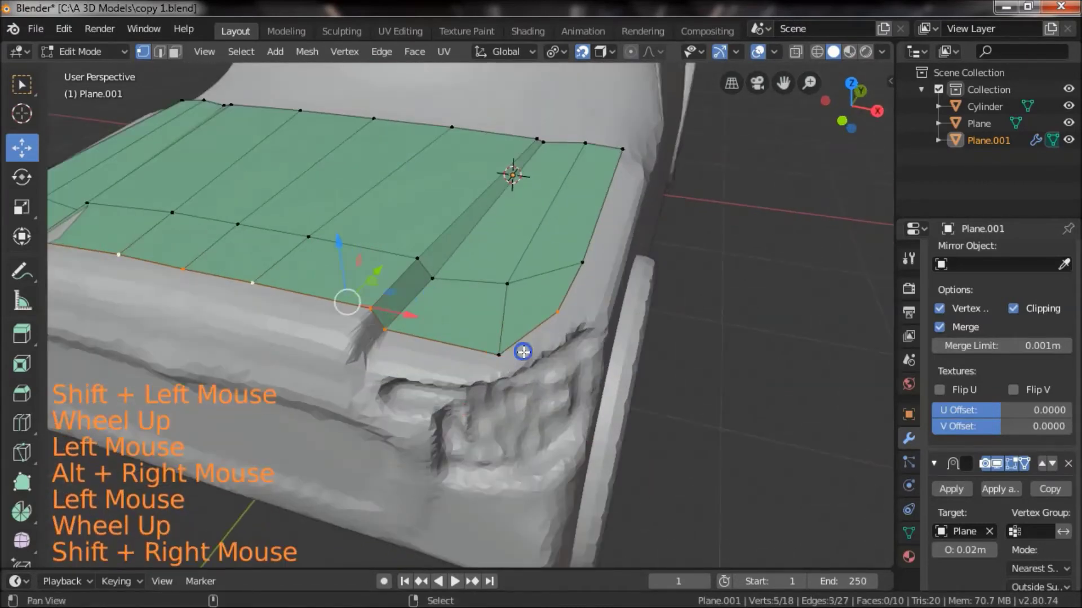
{"action": "left_click_drag", "start_coordinate": [544, 328], "coordinate": [547, 411], "text": "shift"}
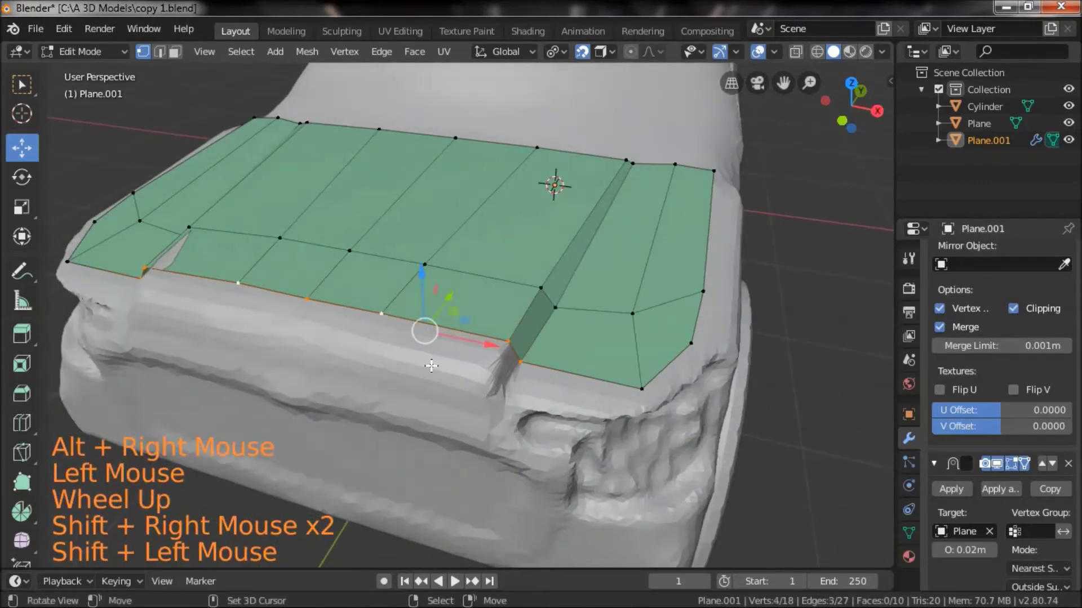
{"action": "left_click_drag", "start_coordinate": [402, 341], "coordinate": [392, 384]}
{"action": "key", "text": "e"}
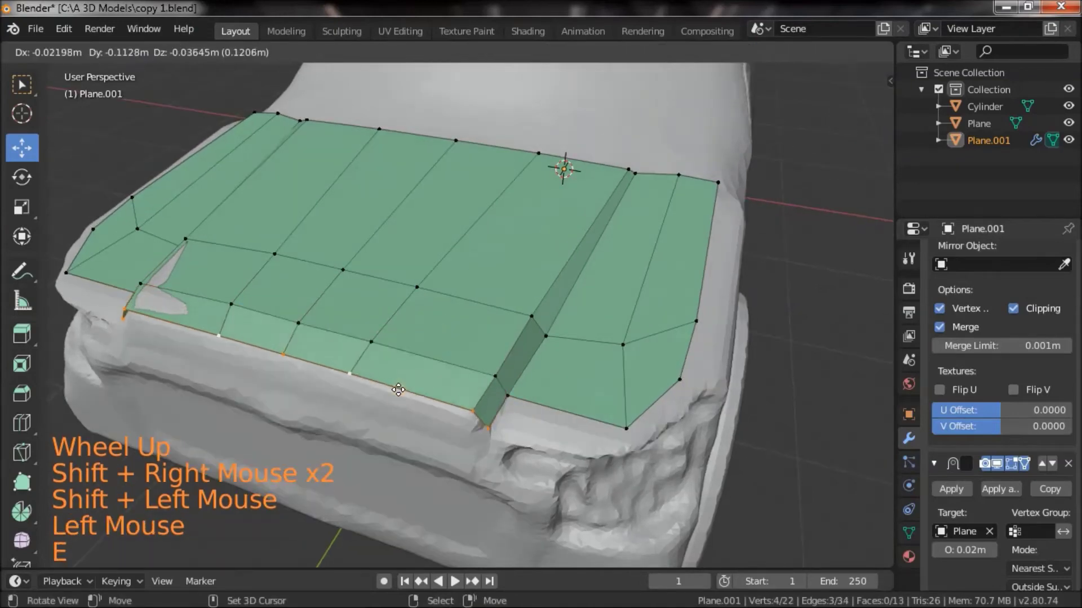
{"action": "left_click", "coordinate": [400, 384]}
- Extrude the hood's front edge downward twice along the front face, the second time by about 0.17 m
{"action": "left_click_drag", "start_coordinate": [468, 461], "coordinate": [488, 424]}
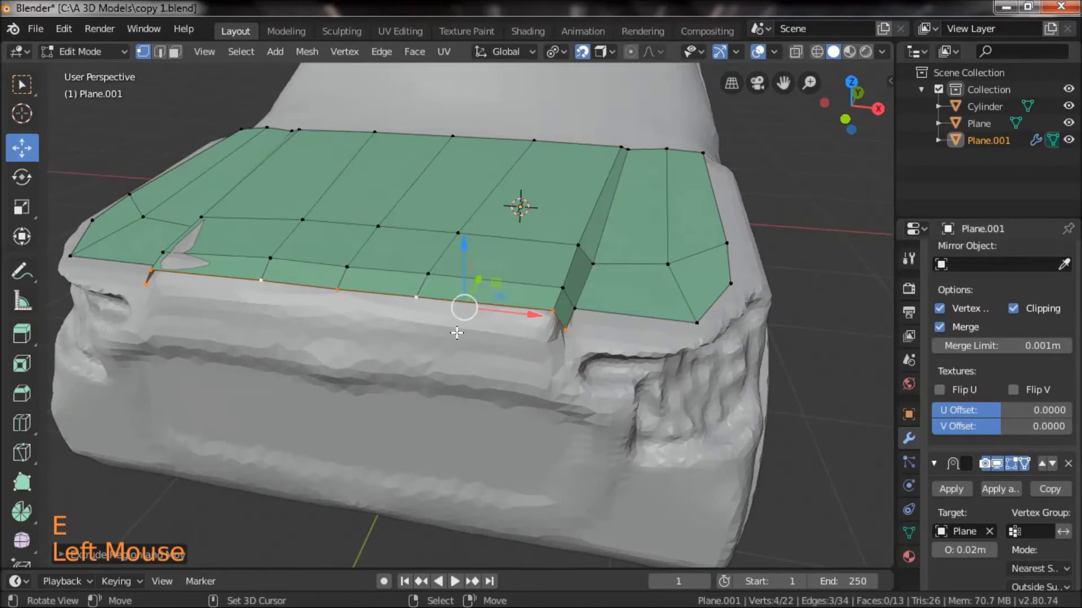
{"action": "key", "text": "e"}
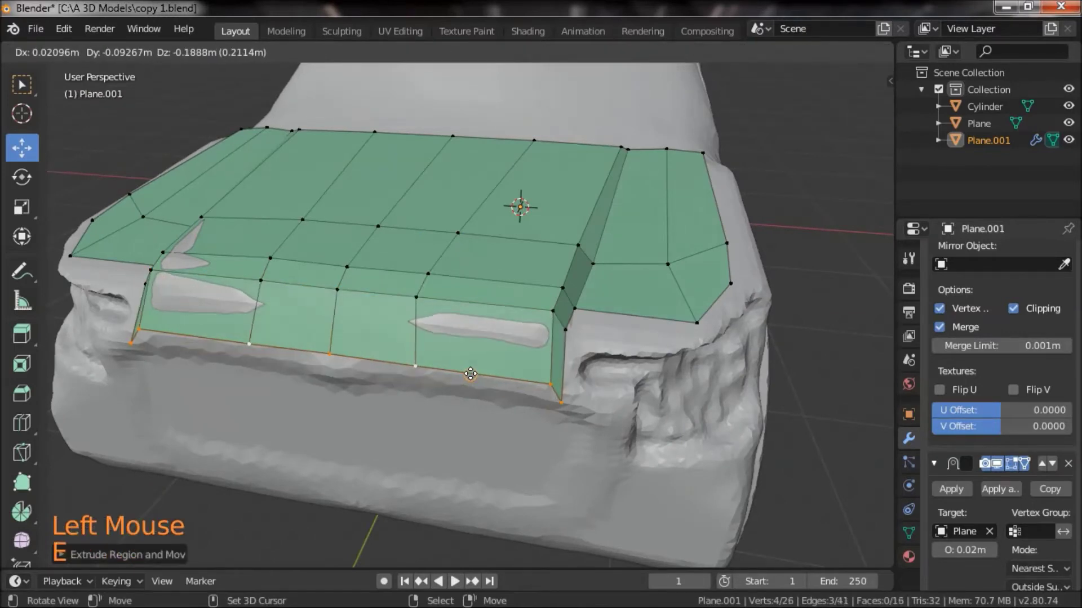
{"action": "left_click", "coordinate": [467, 335]}
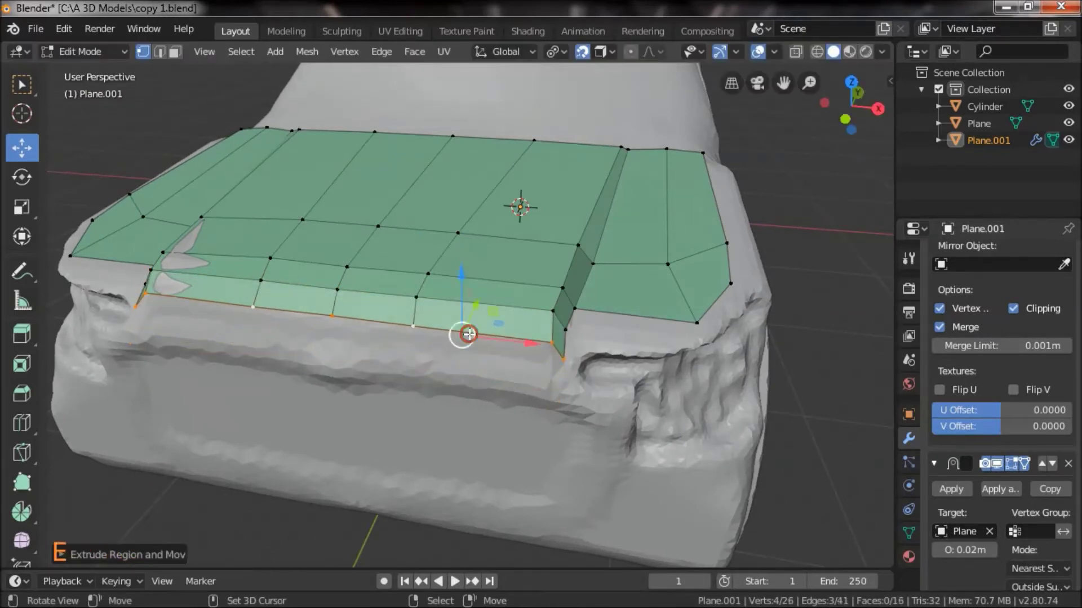
{"action": "key", "text": "e"}
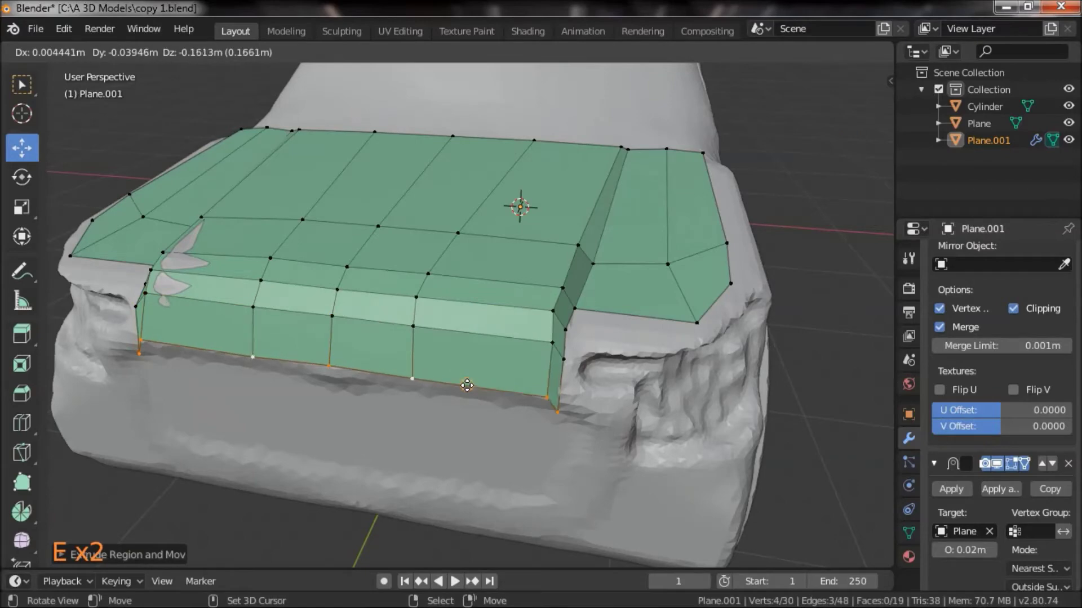
{"action": "left_click", "coordinate": [466, 385]}
{"action": "middle_click_drag", "start_coordinate": [549, 423], "coordinate": [592, 422]}
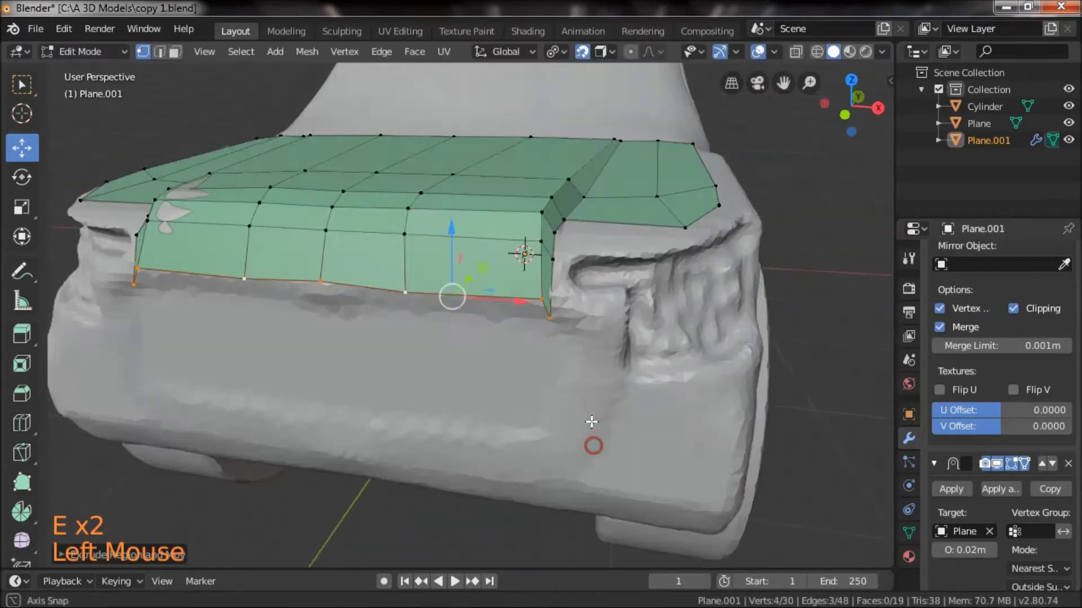
- Adjust a vertex at the outer corner of the hood's front to fit the groove
{"action": "scroll", "coordinate": [589, 417], "scroll_direction": "up", "scroll_amount": 3}
{"action": "left_click", "coordinate": [620, 350]}
{"action": "scroll", "coordinate": [625, 355], "scroll_direction": "down", "scroll_amount": 2}
{"action": "middle_click_drag", "start_coordinate": [625, 355], "coordinate": [564, 357]}
{"action": "right_click_drag", "start_coordinate": [499, 317], "coordinate": [507, 284]}
{"action": "left_click_drag", "start_coordinate": [624, 296], "coordinate": [575, 376]}
{"action": "scroll", "coordinate": [566, 382], "scroll_direction": "up", "scroll_amount": 1}
{"action": "right_click", "coordinate": [386, 316]}
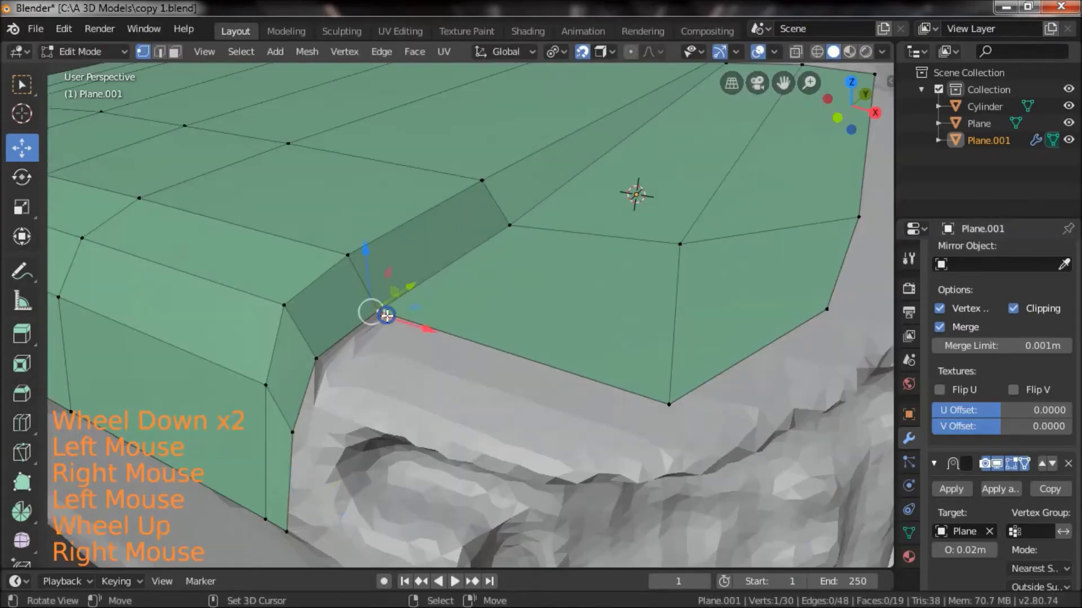
{"action": "right_click", "coordinate": [316, 359], "text": "shift"}
{"action": "right_click", "coordinate": [668, 405], "text": "shift"}
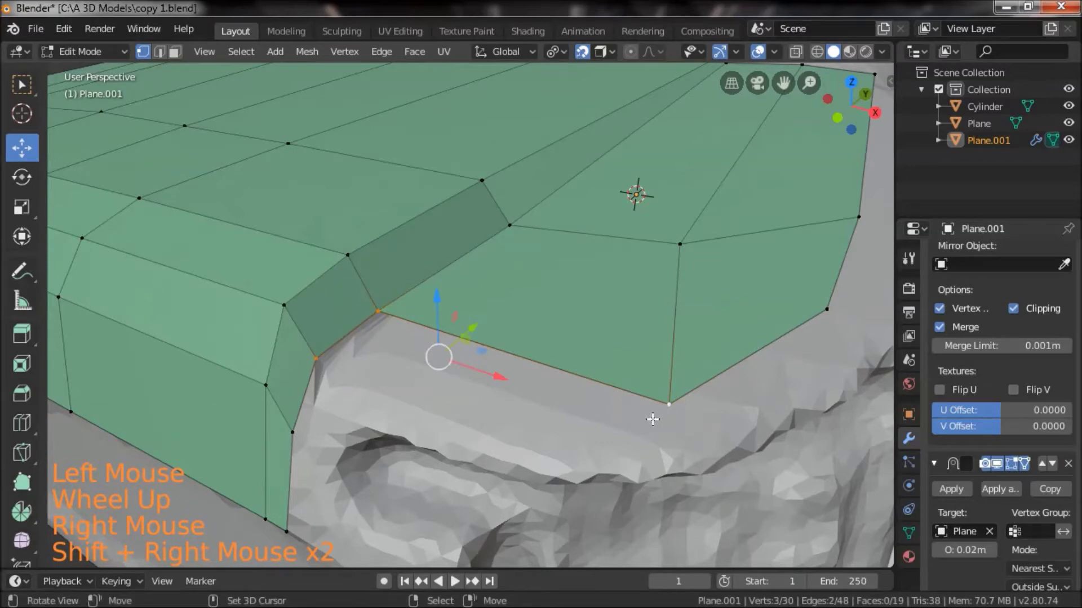
{"action": "scroll", "coordinate": [653, 419], "scroll_direction": "down", "scroll_amount": 1}
{"action": "scroll", "coordinate": [648, 423], "scroll_direction": "up", "scroll_amount": 1}
- Extrude the fender's front vertex down to the headlight's upper rim and fill a face between it and the hood's corner vertices
{"action": "right_click", "coordinate": [669, 401]}
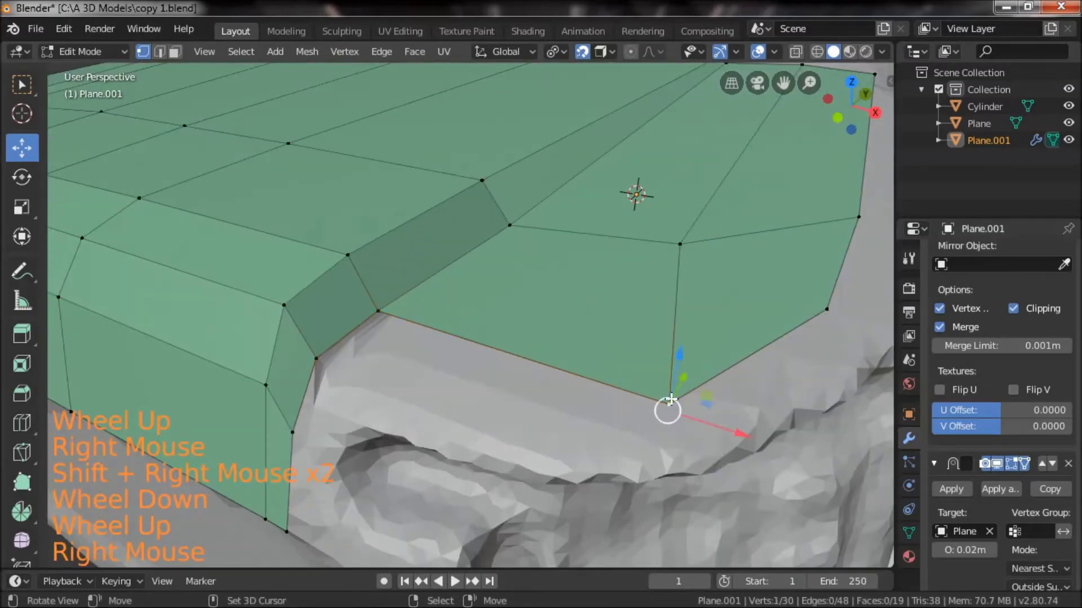
{"action": "key", "text": "e"}
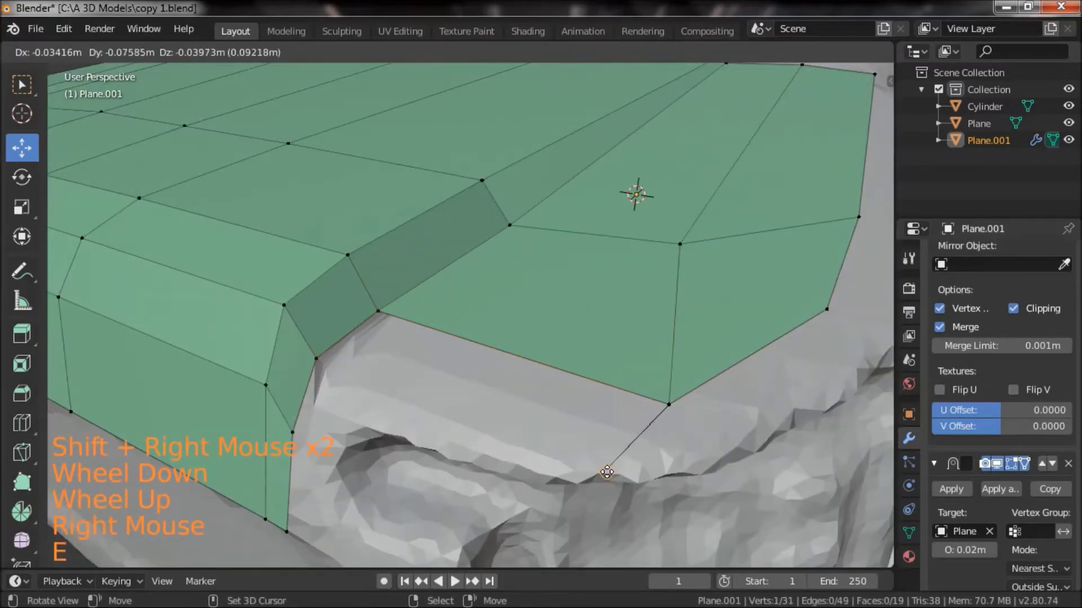
{"action": "left_click", "coordinate": [594, 474]}
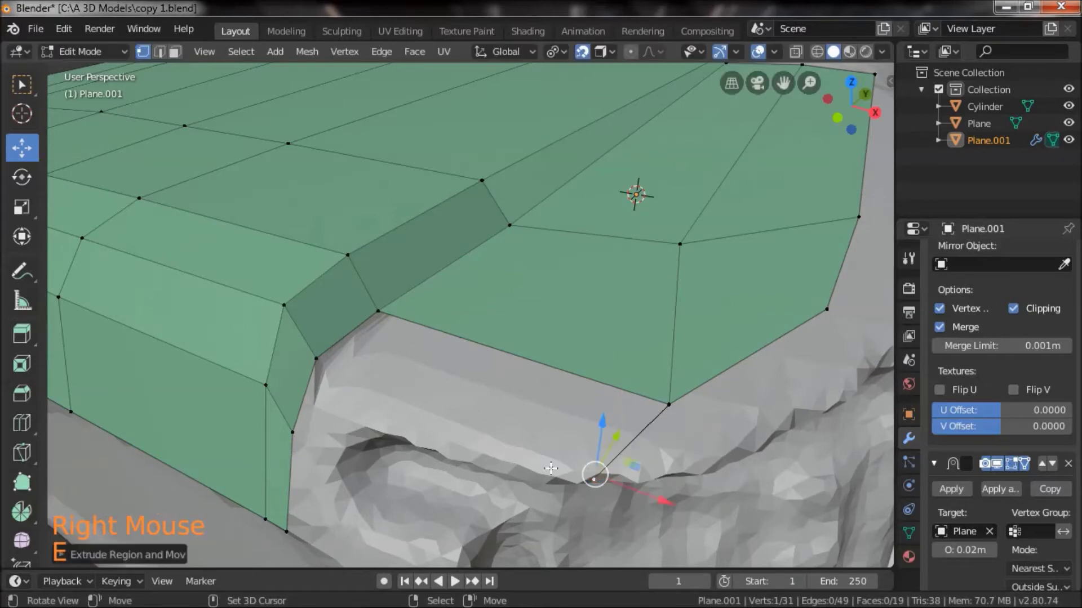
{"action": "right_click", "coordinate": [326, 373], "text": "shift"}
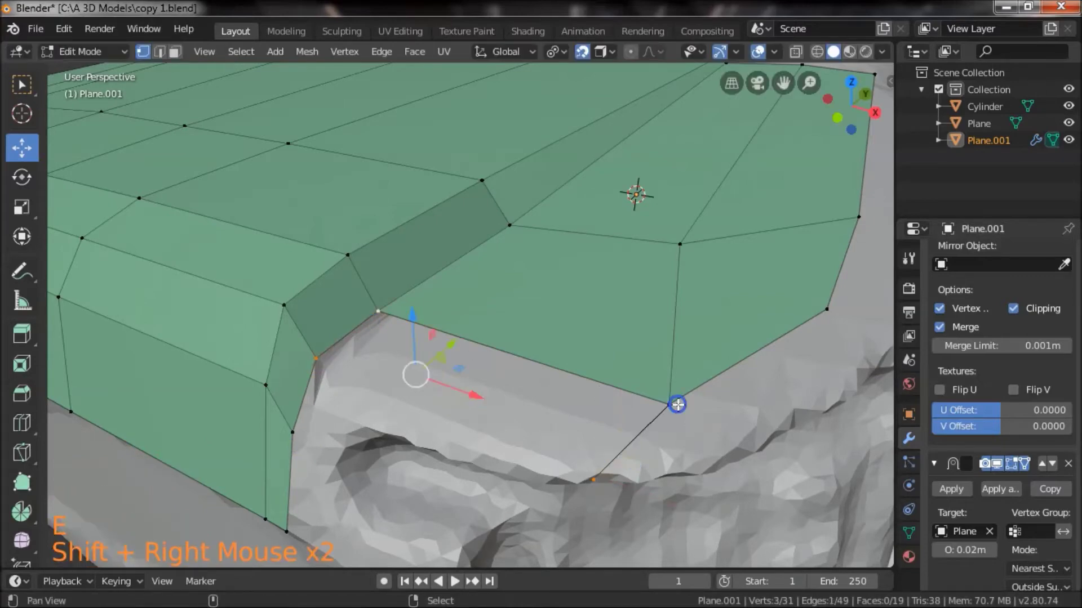
{"action": "key", "text": "f"}
- Nudge a corner vertex of the new face above the headlight to fit the truck's surface
{"action": "scroll", "coordinate": [677, 405], "scroll_direction": "down", "scroll_amount": 3}
{"action": "left_click_drag", "start_coordinate": [677, 404], "coordinate": [606, 462]}
{"action": "scroll", "coordinate": [596, 489], "scroll_direction": "up", "scroll_amount": 2}
{"action": "right_click", "coordinate": [672, 546]}
{"action": "left_click_drag", "start_coordinate": [671, 545], "coordinate": [666, 533]}
- Select the fender's outer side edges from windshield base to front corner and extrude them outward over the shoulder by about 0.16 m
{"action": "scroll", "coordinate": [557, 445], "scroll_direction": "down", "scroll_amount": 2}
{"action": "left_click_drag", "start_coordinate": [558, 445], "coordinate": [514, 379]}
{"action": "scroll", "coordinate": [541, 426], "scroll_direction": "up", "scroll_amount": 1}
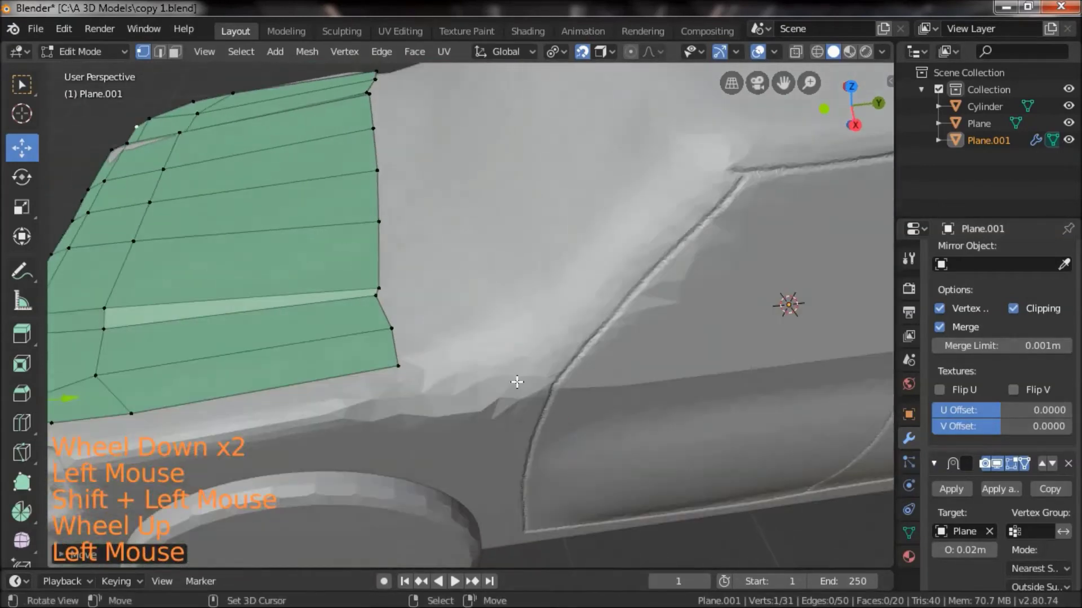
{"action": "scroll", "coordinate": [514, 388], "scroll_direction": "down", "scroll_amount": 2}
{"action": "scroll", "coordinate": [486, 420], "scroll_direction": "up", "scroll_amount": 1}
{"action": "right_click", "coordinate": [425, 354]}
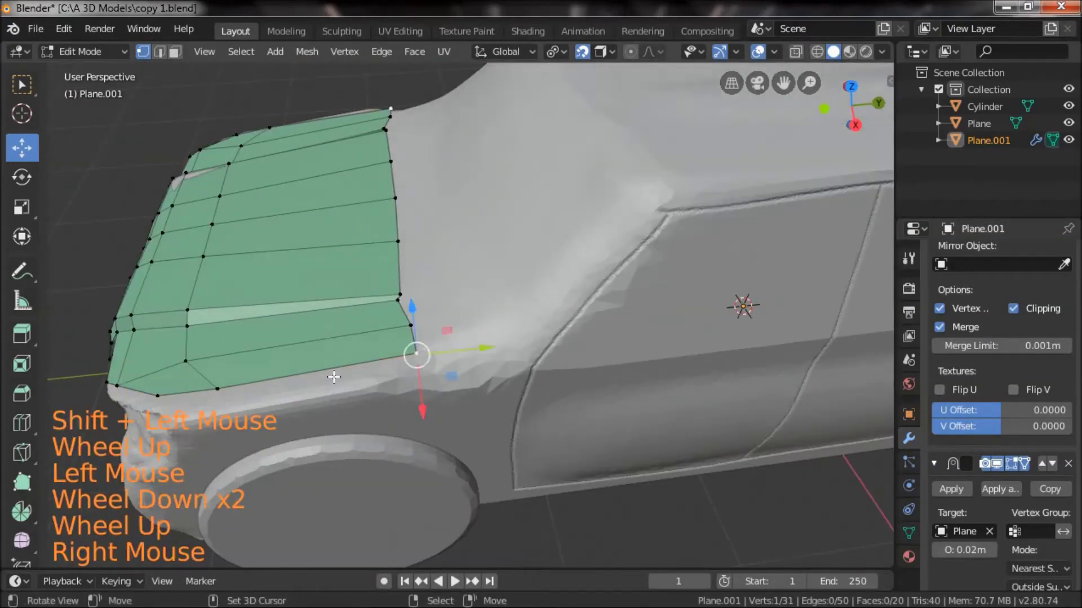
{"action": "right_click", "coordinate": [194, 391], "text": "shift"}
{"action": "left_click_drag", "start_coordinate": [338, 438], "coordinate": [439, 430], "text": "shift"}
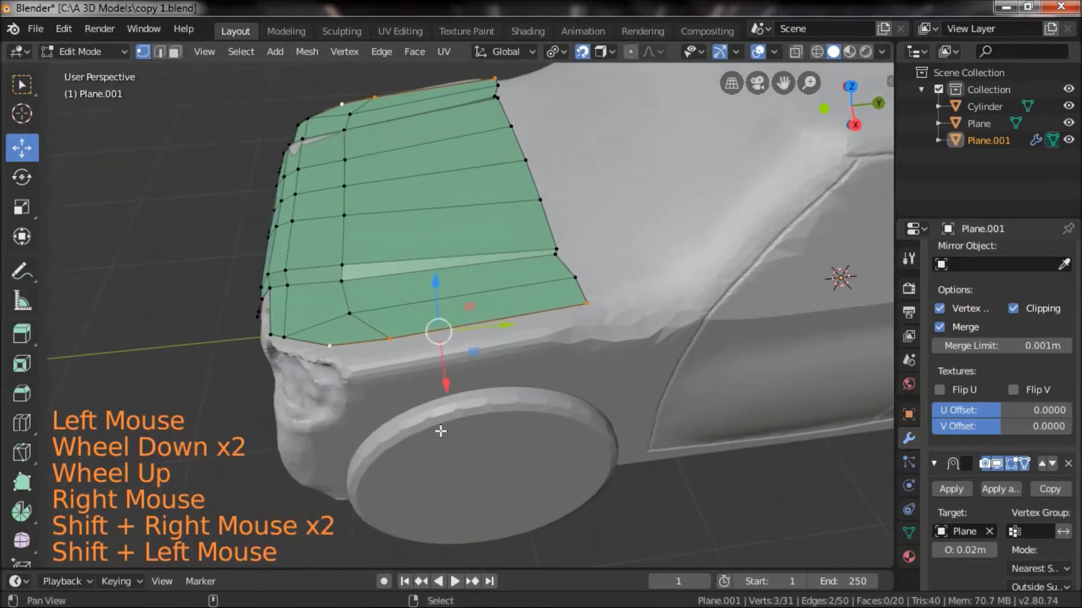
{"action": "scroll", "coordinate": [387, 362], "scroll_direction": "up", "scroll_amount": 3}
{"action": "scroll", "coordinate": [416, 396], "scroll_direction": "down", "scroll_amount": 1}
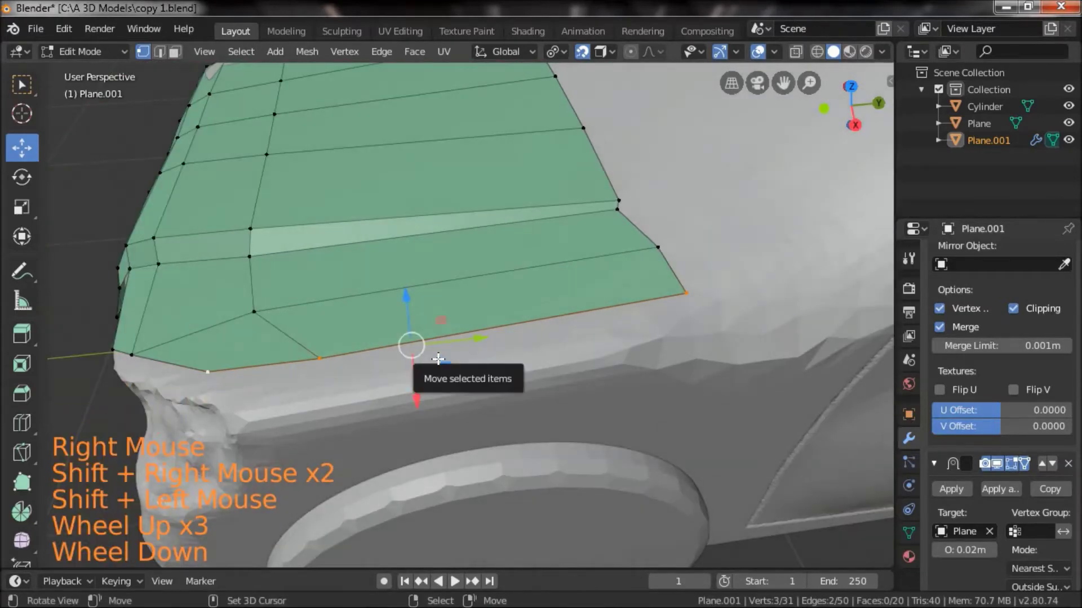
{"action": "key", "text": "e"}
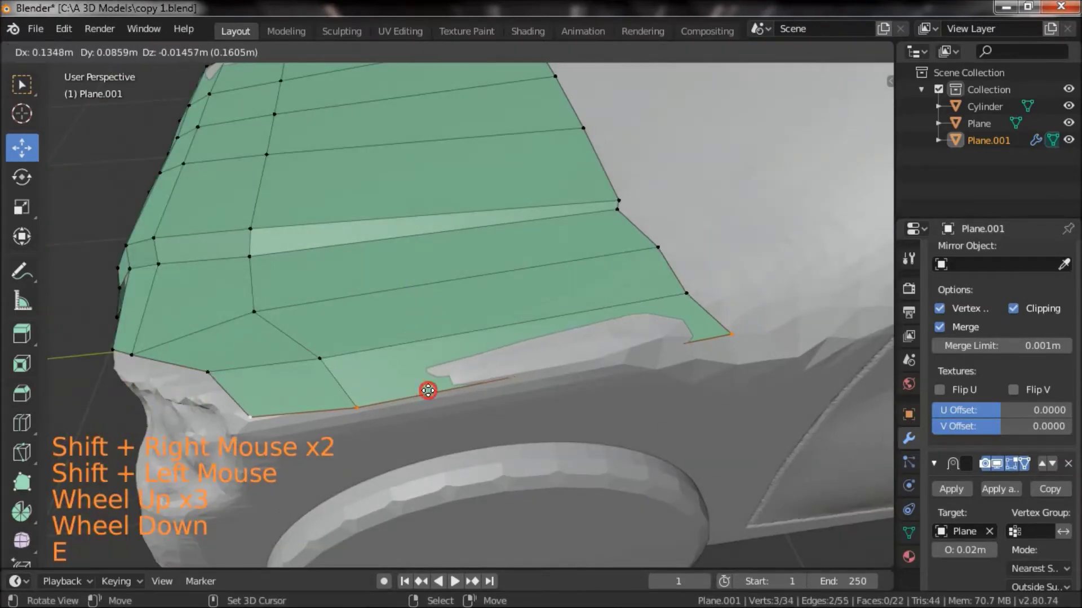
{"action": "left_click", "coordinate": [427, 390]}
- Reposition the middle and rear vertices of the new fender edge, pulling the rear one forward by about 0.1 m
{"action": "key", "text": "e"}
{"action": "right_click", "coordinate": [350, 398]}
{"action": "right_click_drag", "start_coordinate": [351, 399], "coordinate": [352, 399]}
{"action": "right_click_drag", "start_coordinate": [734, 328], "coordinate": [687, 332]}
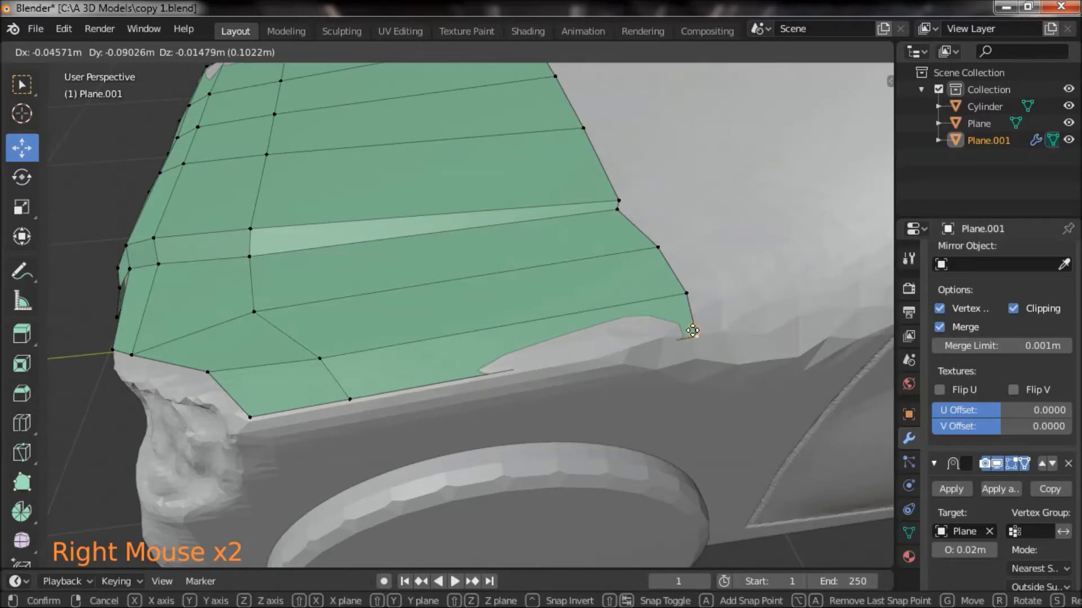
{"action": "right_click_drag", "start_coordinate": [693, 331], "coordinate": [692, 331]}
- Select the fender's short rear edge at the windshield base and extrude it along the windshield pillar to the roof's front corner, about 1.36 m
{"action": "left_click_drag", "start_coordinate": [794, 368], "coordinate": [569, 422], "text": "shift"}
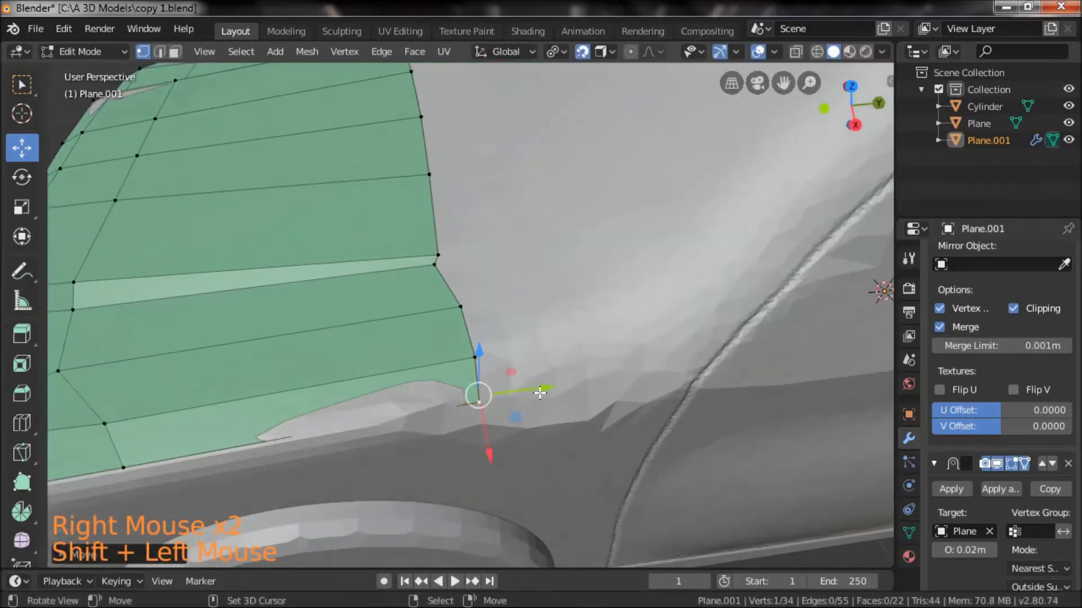
{"action": "right_click", "coordinate": [496, 351], "text": "shift"}
{"action": "scroll", "coordinate": [496, 351], "scroll_direction": "down", "scroll_amount": 3}
{"action": "left_click_drag", "start_coordinate": [666, 289], "coordinate": [616, 333], "text": "shift"}
{"action": "left_click_drag", "start_coordinate": [556, 362], "coordinate": [530, 345]}
{"action": "key", "text": "e"}
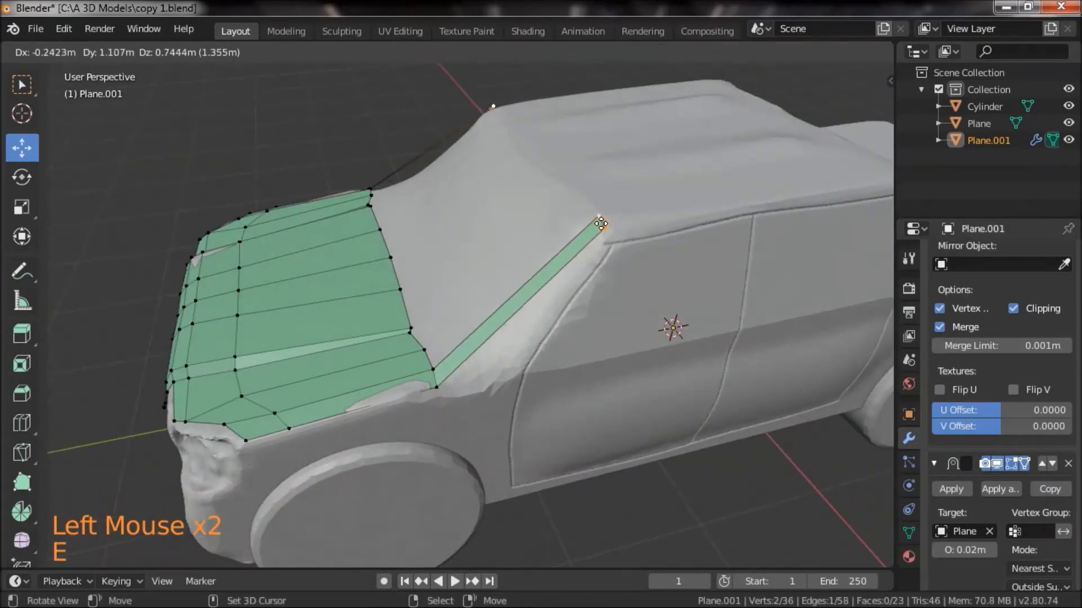
{"action": "left_click", "coordinate": [595, 224]}
- Select the pillar strip's top edge and extrude it back along the roof's side to the rear corner, about 2.36 m
{"action": "right_click", "coordinate": [438, 389]}
{"action": "right_click", "coordinate": [431, 387], "text": "shift"}
{"action": "scroll", "coordinate": [431, 387], "scroll_direction": "up", "scroll_amount": 2}
{"action": "left_click_drag", "start_coordinate": [466, 407], "coordinate": [603, 394]}
{"action": "scroll", "coordinate": [509, 401], "scroll_direction": "down", "scroll_amount": 2}
{"action": "scroll", "coordinate": [638, 454], "scroll_direction": "up", "scroll_amount": 2}
{"action": "scroll", "coordinate": [639, 454], "scroll_direction": "down", "scroll_amount": 2}
{"action": "right_click", "coordinate": [479, 355]}
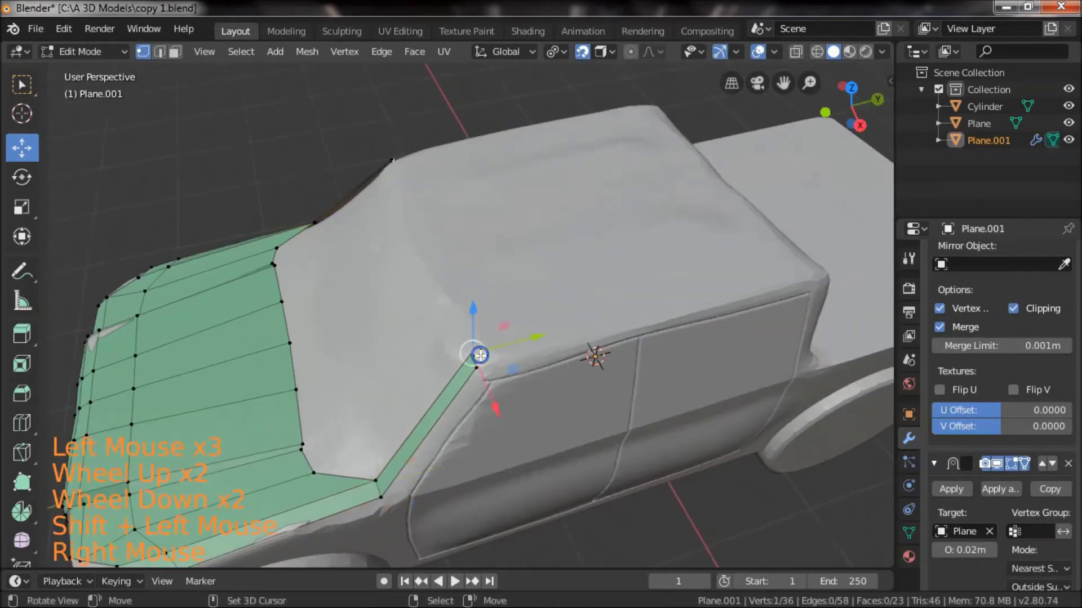
{"action": "right_click", "coordinate": [477, 367], "text": "shift"}
{"action": "left_click_drag", "start_coordinate": [699, 376], "coordinate": [657, 359]}
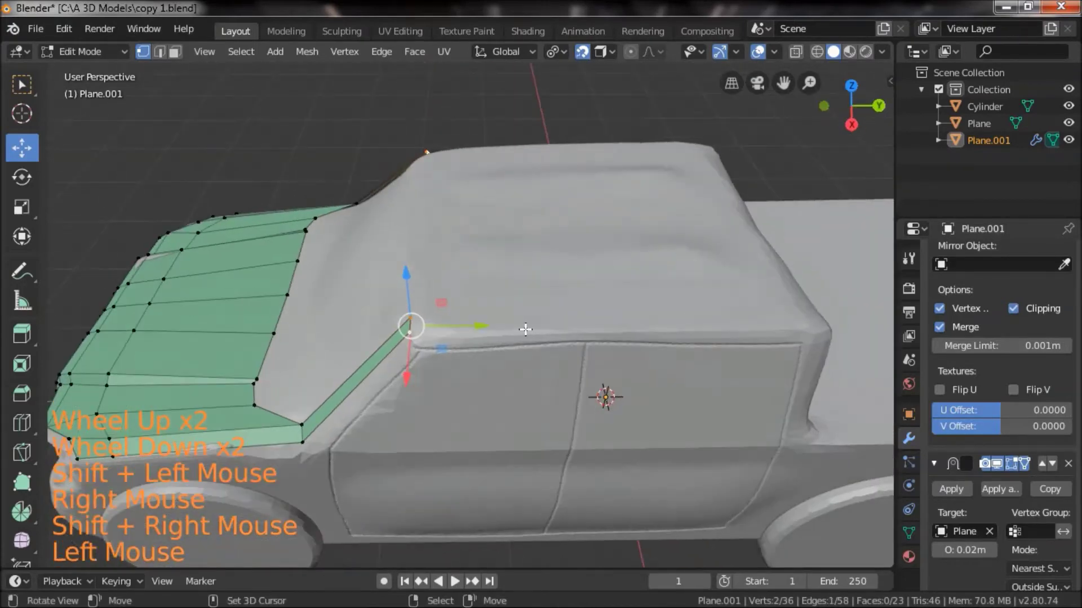
{"action": "key", "text": "e"}
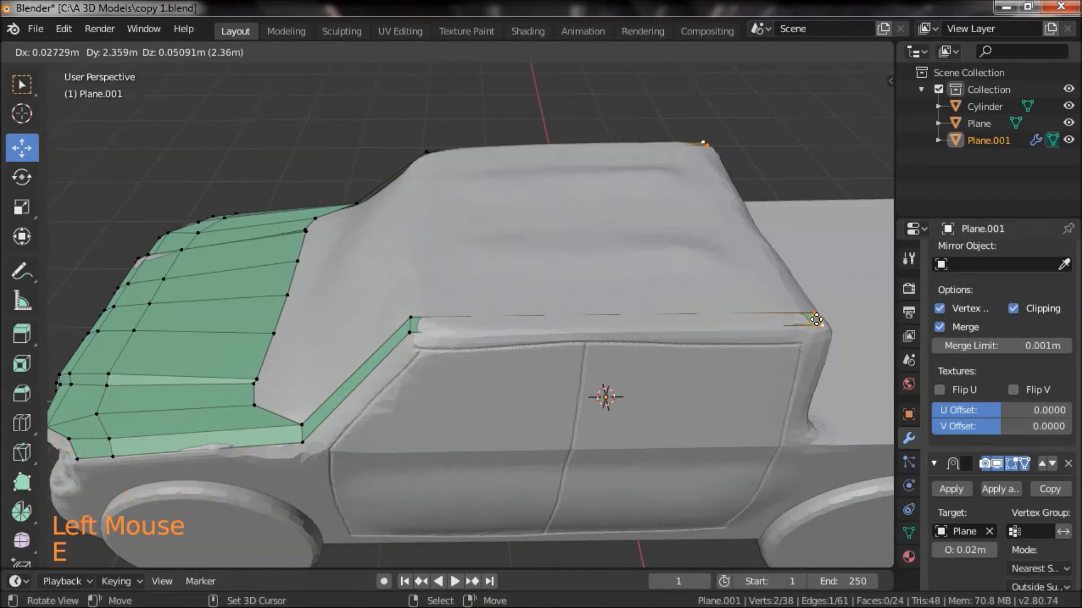
{"action": "left_click", "coordinate": [816, 320]}
- Select the roof strip's inner edge and extrude it to the mirror centreline to cover the roof
{"action": "right_click", "coordinate": [433, 329]}
{"action": "right_click", "coordinate": [444, 318], "text": "shift"}
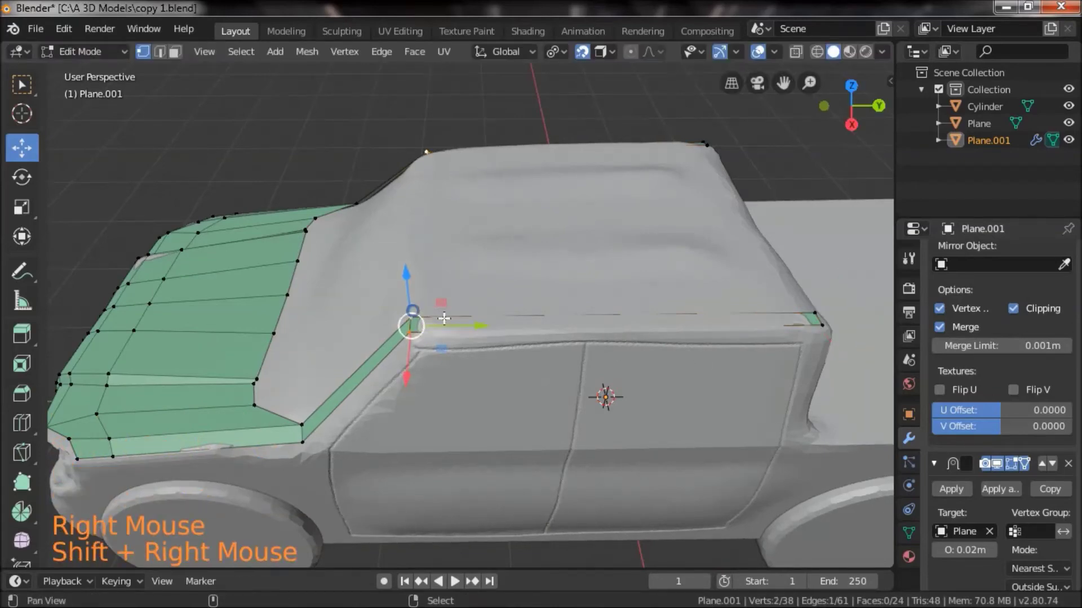
{"action": "left_click_drag", "start_coordinate": [470, 323], "coordinate": [422, 325]}
{"action": "scroll", "coordinate": [527, 401], "scroll_direction": "down", "scroll_amount": 2}
{"action": "left_click_drag", "start_coordinate": [523, 412], "coordinate": [676, 404]}
{"action": "left_click_drag", "start_coordinate": [676, 404], "coordinate": [437, 375], "text": "shift"}
{"action": "scroll", "coordinate": [609, 448], "scroll_direction": "up", "scroll_amount": 3}
{"action": "scroll", "coordinate": [615, 395], "scroll_direction": "up", "scroll_amount": 2}
{"action": "scroll", "coordinate": [645, 368], "scroll_direction": "down", "scroll_amount": 2}
{"action": "right_click", "coordinate": [437, 375]}
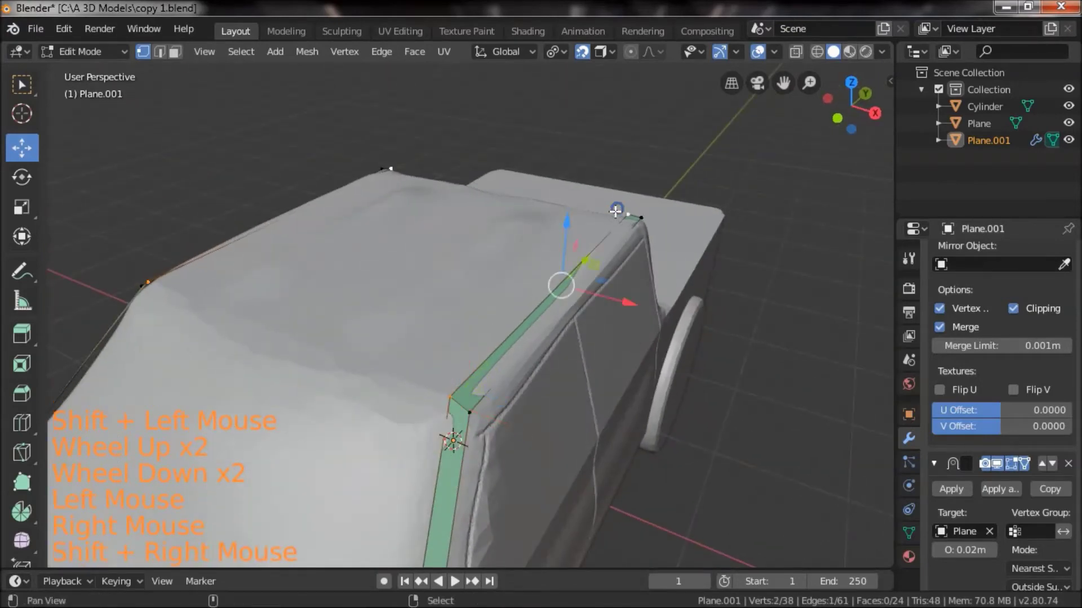
{"action": "scroll", "coordinate": [577, 355], "scroll_direction": "down", "scroll_amount": 1}
{"action": "left_click_drag", "start_coordinate": [577, 355], "coordinate": [646, 390]}
{"action": "key", "text": "e"}
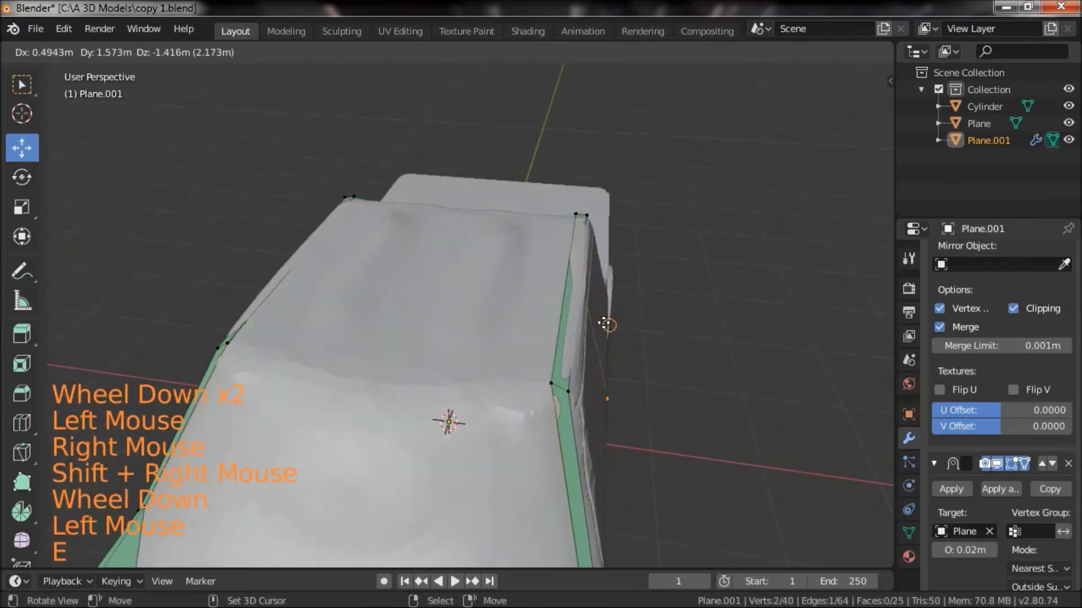
{"action": "left_click", "coordinate": [375, 317]}
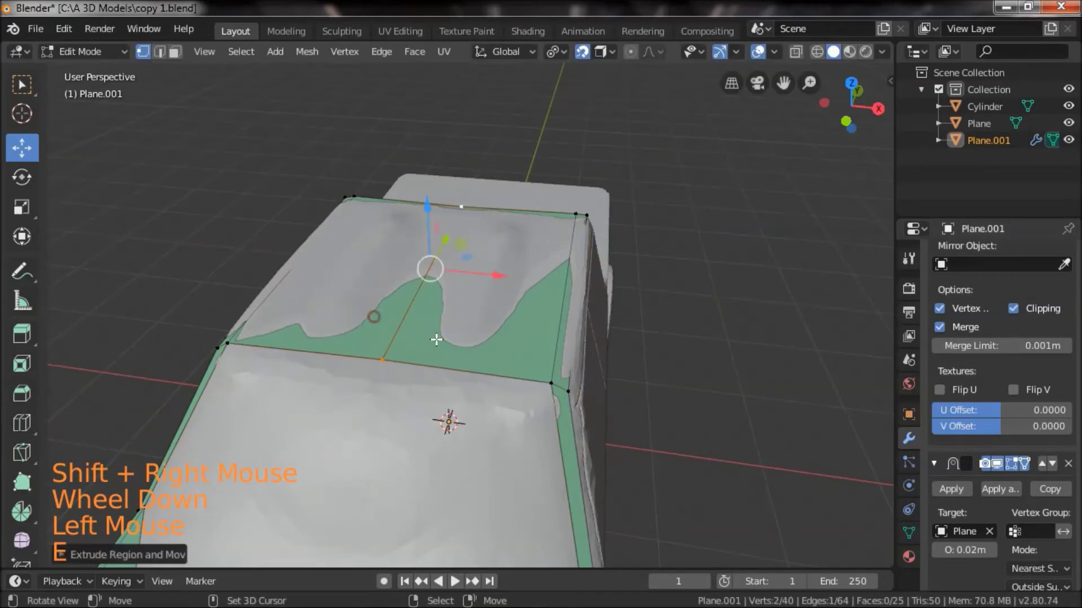
- Add one lengthwise loop cut through the roof half and two crosswise loop cuts across the roof
{"action": "left_click_drag", "start_coordinate": [503, 389], "coordinate": [507, 416]}
{"action": "scroll", "coordinate": [507, 416], "scroll_direction": "up", "scroll_amount": 1}
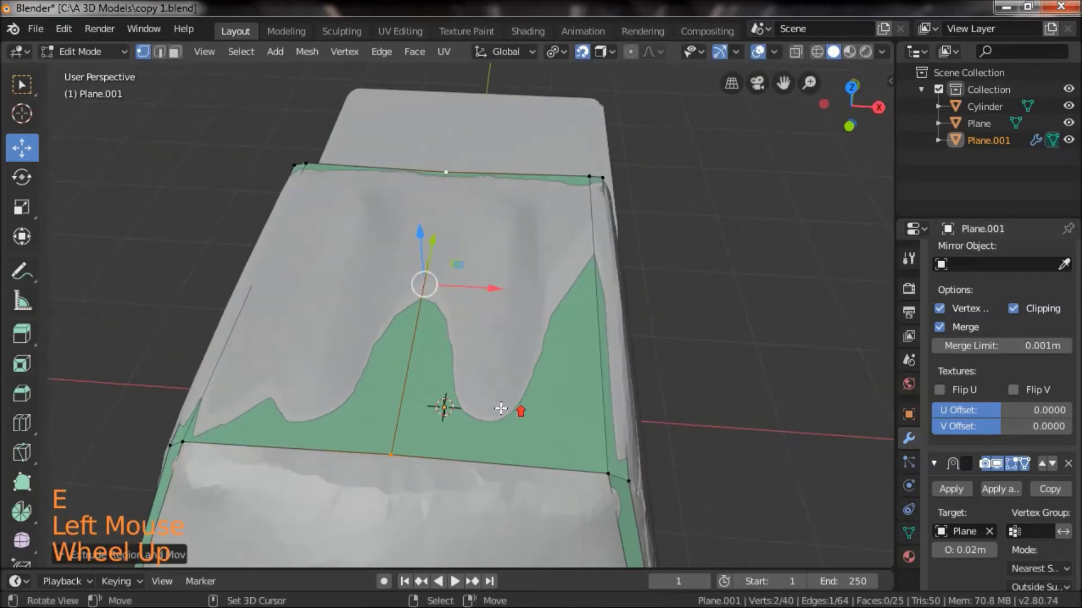
{"action": "key", "text": "ctrl+r"}
{"action": "left_click", "coordinate": [502, 446]}
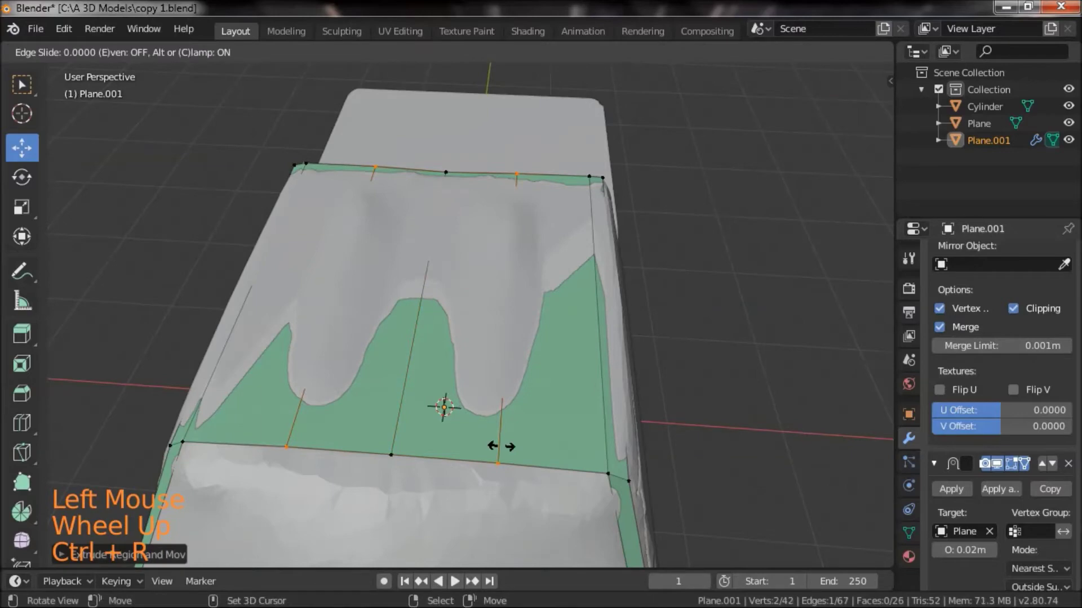
{"action": "left_click", "coordinate": [488, 440]}
{"action": "middle_click_drag", "start_coordinate": [488, 440], "coordinate": [453, 308]}
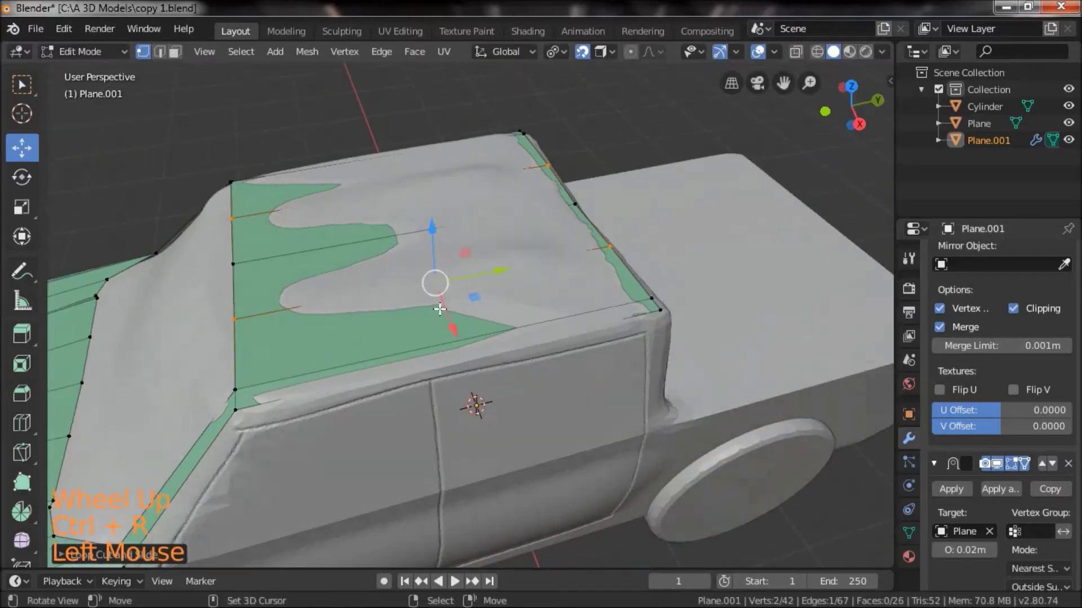
{"action": "key", "text": "ctrl+r"}
{"action": "left_click", "coordinate": [437, 325]}
{"action": "left_click", "coordinate": [435, 321]}
- Select the roof's rear edge vertices and extrude them over the cab's rounded rear lip
{"action": "middle_click_drag", "start_coordinate": [434, 321], "coordinate": [570, 442]}
{"action": "scroll", "coordinate": [502, 407], "scroll_direction": "up", "scroll_amount": 2}
{"action": "left_click", "coordinate": [492, 404]}
{"action": "right_click", "coordinate": [366, 341]}
{"action": "right_click", "coordinate": [398, 347], "text": "shift"}
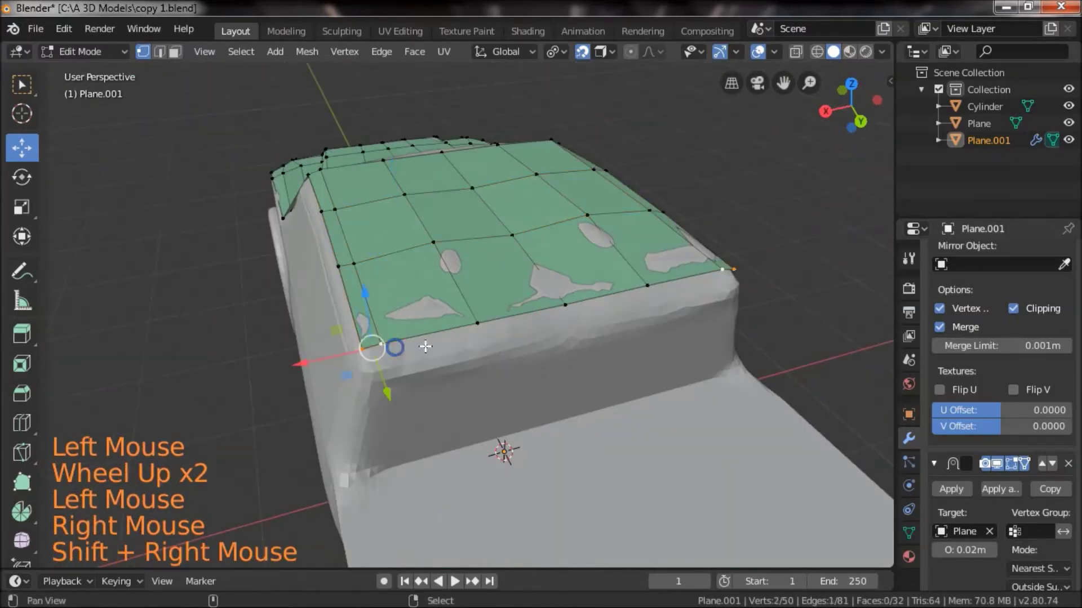
{"action": "middle_click_drag", "start_coordinate": [526, 372], "coordinate": [637, 370]}
{"action": "scroll", "coordinate": [637, 370], "scroll_direction": "up", "scroll_amount": 2}
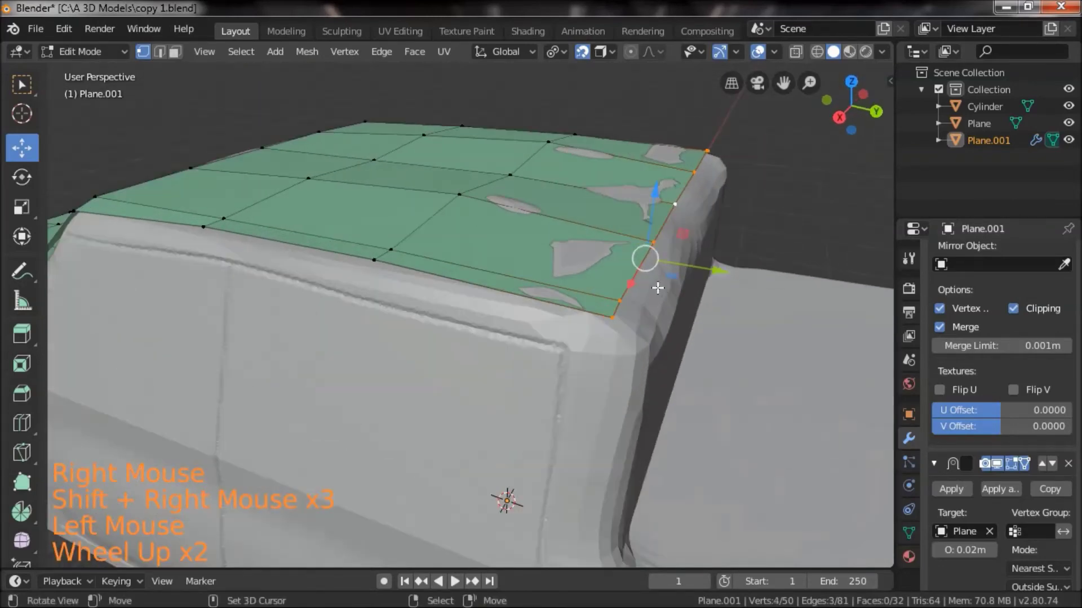
{"action": "left_click", "coordinate": [659, 343]}
{"action": "key", "text": "e"}
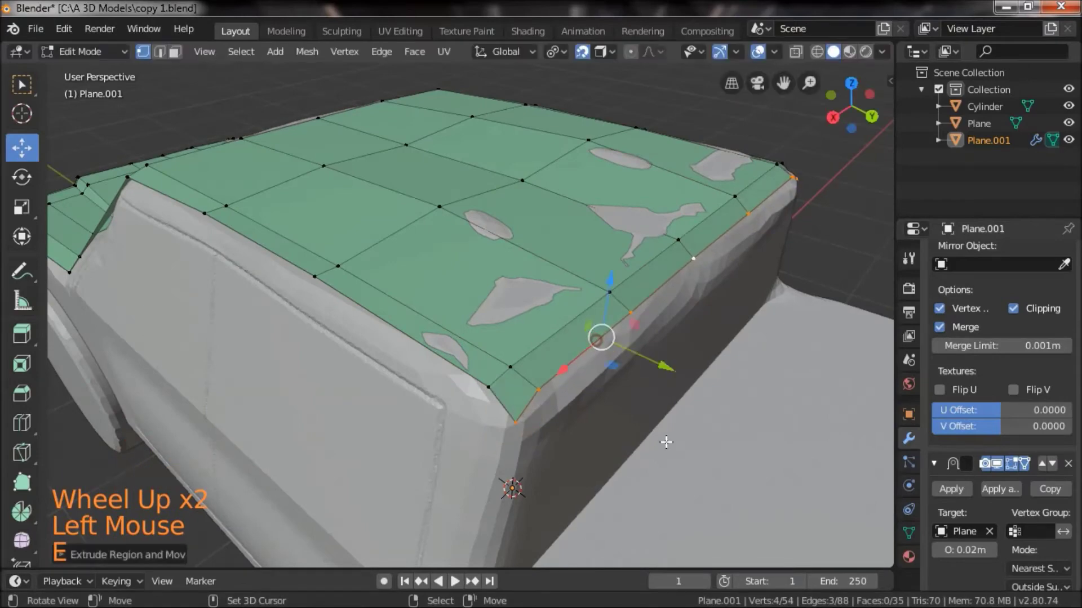
{"action": "left_click", "coordinate": [596, 341]}
- Extrude the roof's rear lip down the cab's back wall to the truck bed by about 0.74 m and adjust its placement
{"action": "scroll", "coordinate": [515, 290], "scroll_direction": "down", "scroll_amount": 2}
{"action": "scroll", "coordinate": [545, 361], "scroll_direction": "up", "scroll_amount": 2}
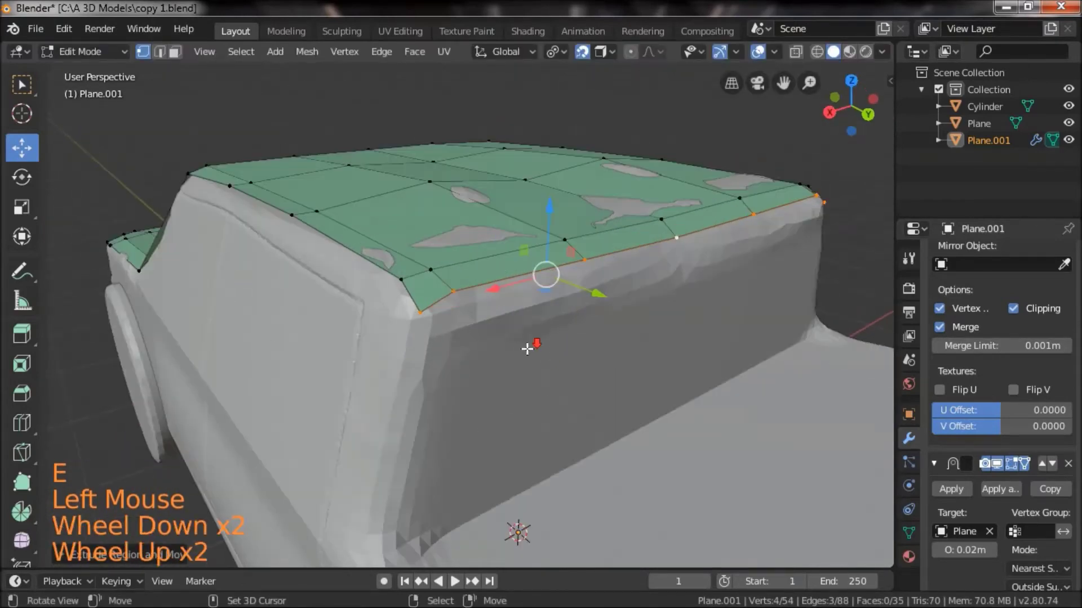
{"action": "scroll", "coordinate": [526, 349], "scroll_direction": "down", "scroll_amount": 1}
{"action": "key", "text": "e"}
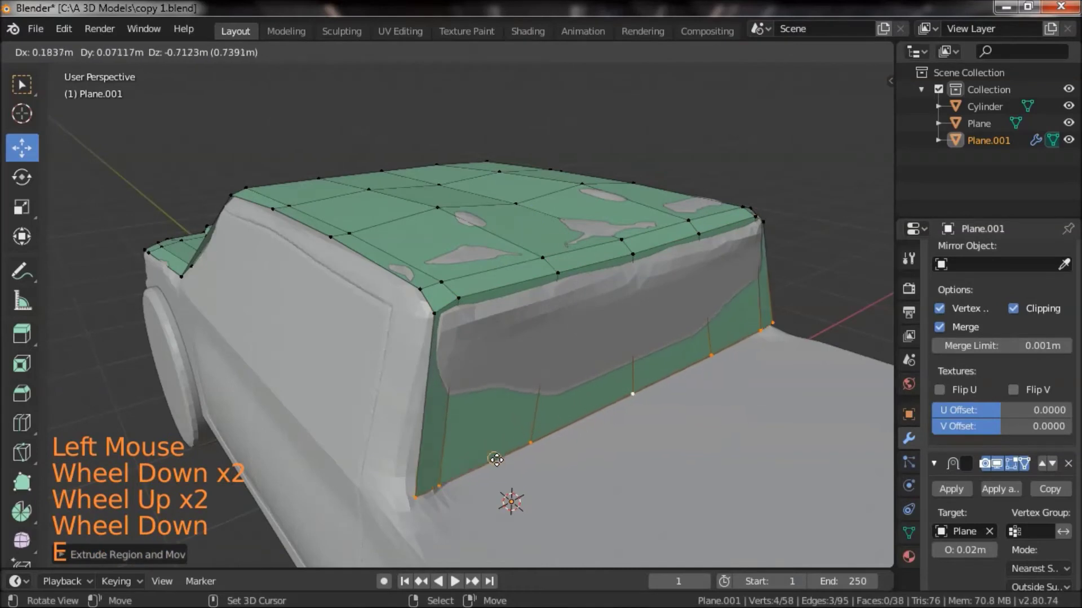
{"action": "left_click", "coordinate": [498, 461]}
{"action": "middle_click_drag", "start_coordinate": [498, 461], "coordinate": [334, 447]}
{"action": "left_click_drag", "start_coordinate": [375, 448], "coordinate": [421, 440]}
{"action": "scroll", "coordinate": [434, 437], "scroll_direction": "down", "scroll_amount": 3}
{"action": "left_click", "coordinate": [490, 398]}
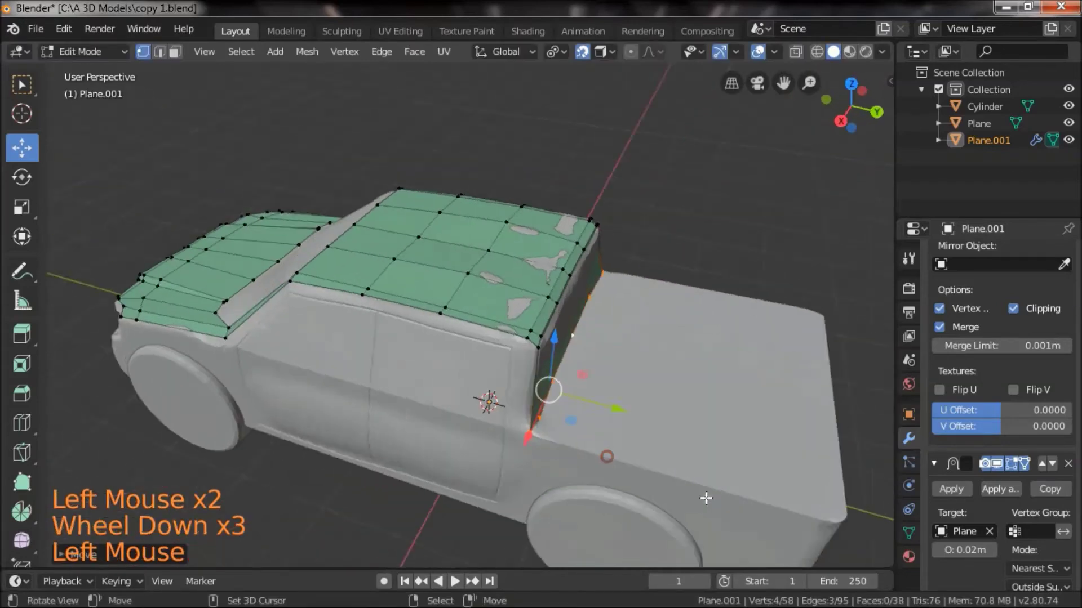
- Extrude the edge at the base of the cab's back wall across the truck bed toward the tailgate by about 2.2 m
{"action": "left_click", "coordinate": [538, 430], "text": "shift"}
{"action": "scroll", "coordinate": [538, 430], "scroll_direction": "up", "scroll_amount": 2}
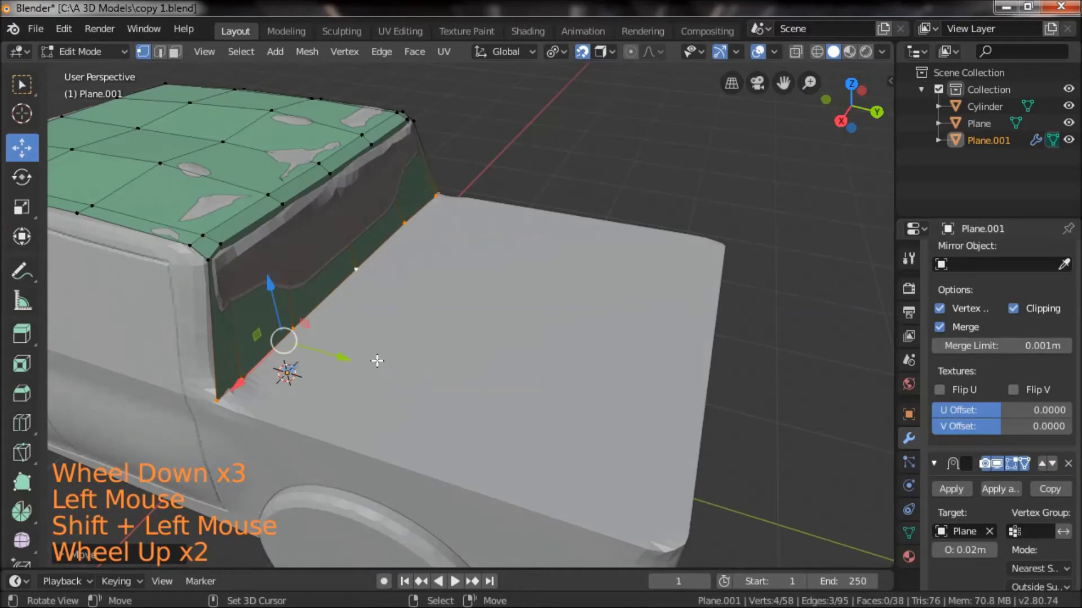
{"action": "key", "text": "e"}
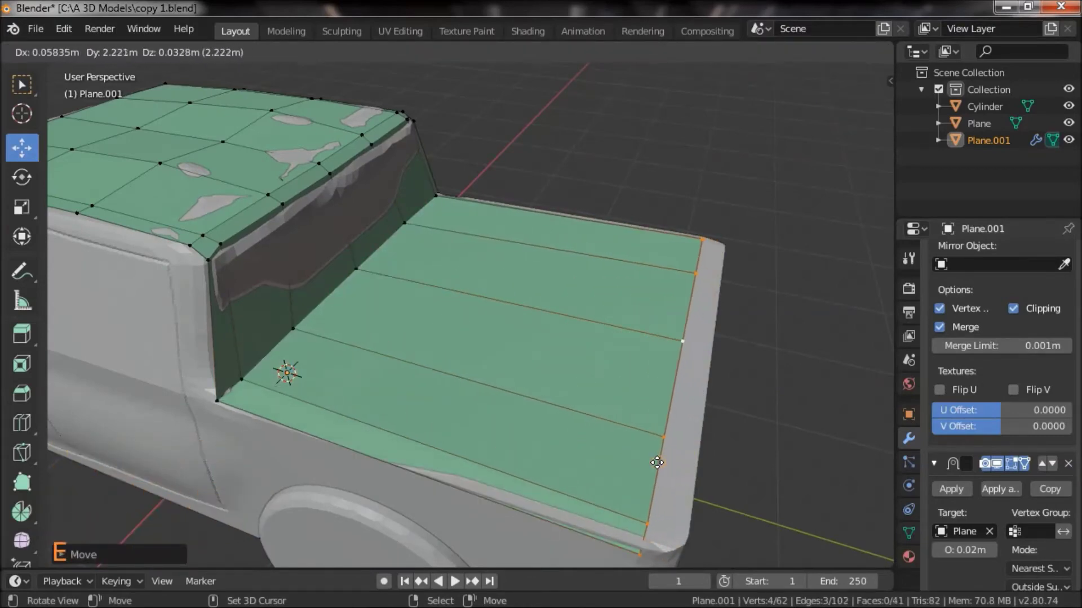
{"action": "left_click", "coordinate": [648, 456]}
- Pull the outer rear corner vertex of the bed patch back onto the bed's top surface
{"action": "left_click_drag", "start_coordinate": [798, 410], "coordinate": [683, 144]}
{"action": "scroll", "coordinate": [432, 382], "scroll_direction": "up", "scroll_amount": 3}
{"action": "left_click_drag", "start_coordinate": [432, 383], "coordinate": [451, 345]}
{"action": "right_click_drag", "start_coordinate": [451, 345], "coordinate": [434, 338]}
- Select the bed patch's whole rear edge and extrude it to the tailgate edge by about 0.21 m
{"action": "right_click", "coordinate": [632, 340], "text": "shift"}
{"action": "right_click", "coordinate": [632, 341], "text": "shift"}
{"action": "left_click_drag", "start_coordinate": [632, 340], "coordinate": [609, 345], "text": "shift"}
{"action": "right_click", "coordinate": [608, 345], "text": "shift"}
{"action": "scroll", "coordinate": [609, 345], "scroll_direction": "down", "scroll_amount": 2}
{"action": "scroll", "coordinate": [609, 345], "scroll_direction": "up", "scroll_amount": 1}
{"action": "left_click_drag", "start_coordinate": [500, 398], "coordinate": [650, 365]}
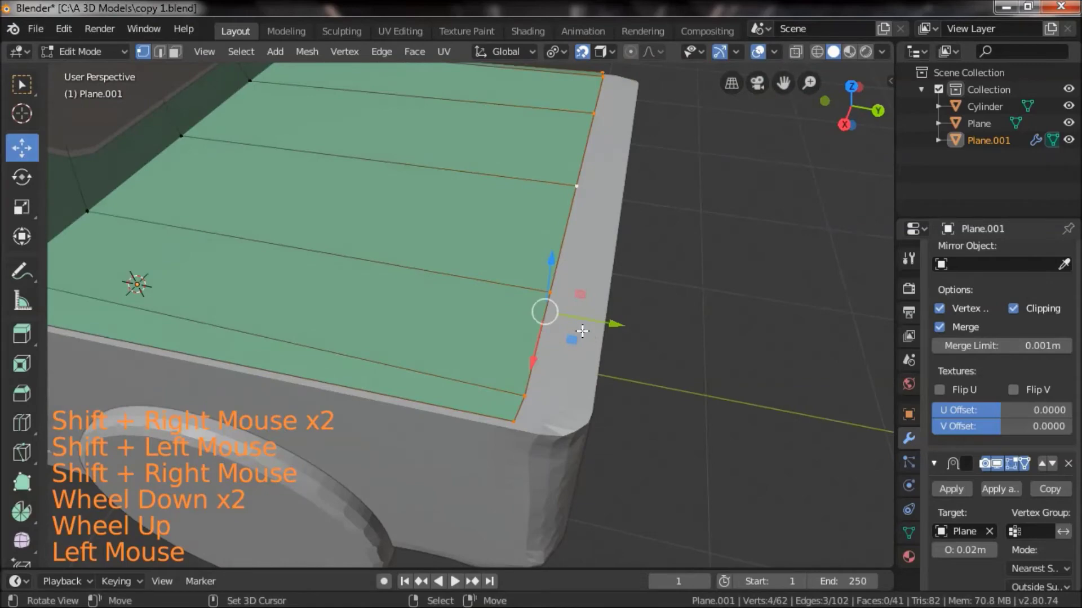
{"action": "key", "text": "e"}
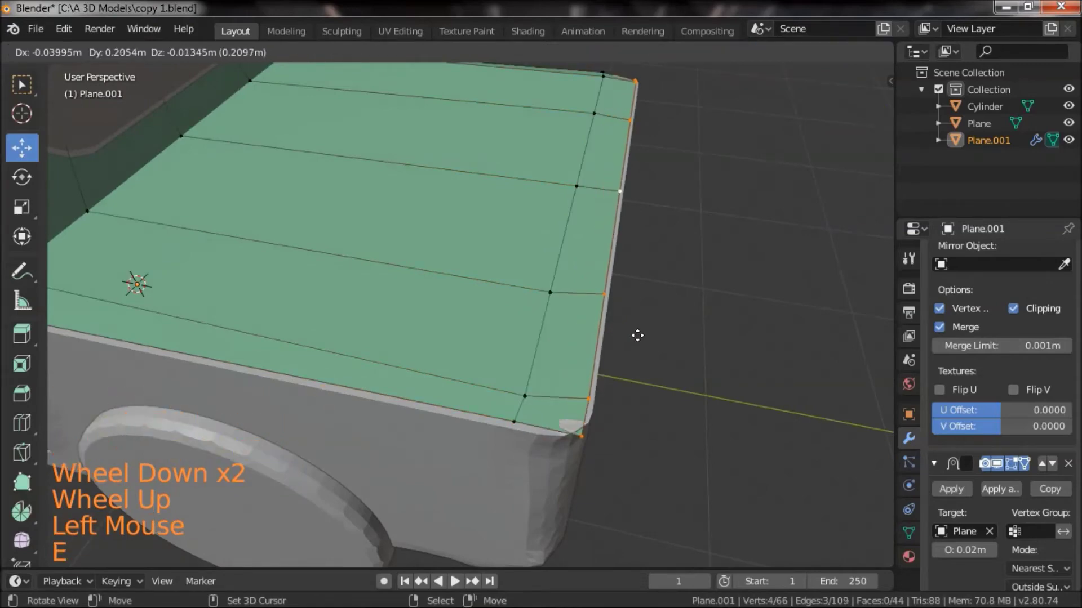
{"action": "left_click", "coordinate": [637, 336]}
- Inspect the hood, roof and bed coverage of the new mesh from several angles in Object Mode
{"action": "scroll", "coordinate": [623, 398], "scroll_direction": "down", "scroll_amount": 2}
{"action": "left_click_drag", "start_coordinate": [623, 399], "coordinate": [516, 260]}
{"action": "scroll", "coordinate": [516, 260], "scroll_direction": "down", "scroll_amount": 2}
{"action": "left_click_drag", "start_coordinate": [510, 393], "coordinate": [386, 406]}
{"action": "scroll", "coordinate": [557, 369], "scroll_direction": "up", "scroll_amount": 1}
{"action": "left_click_drag", "start_coordinate": [473, 354], "coordinate": [526, 449]}
{"action": "key", "text": "Tab"}
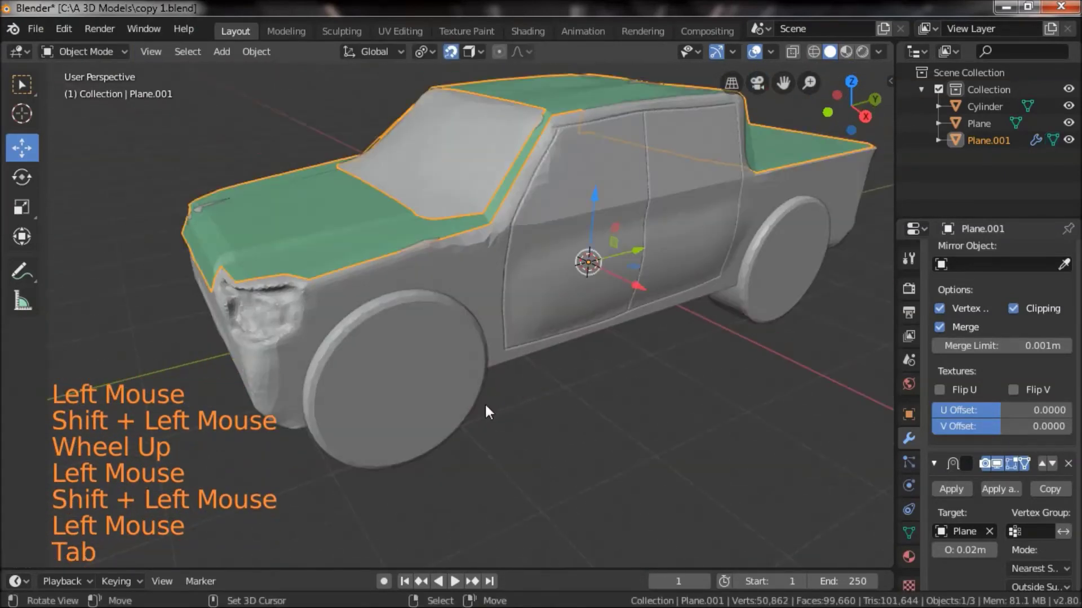
{"action": "scroll", "coordinate": [491, 394], "scroll_direction": "down", "scroll_amount": 2}
{"action": "left_click_drag", "start_coordinate": [498, 386], "coordinate": [532, 389], "text": "shift"}
{"action": "scroll", "coordinate": [586, 389], "scroll_direction": "up", "scroll_amount": 2}
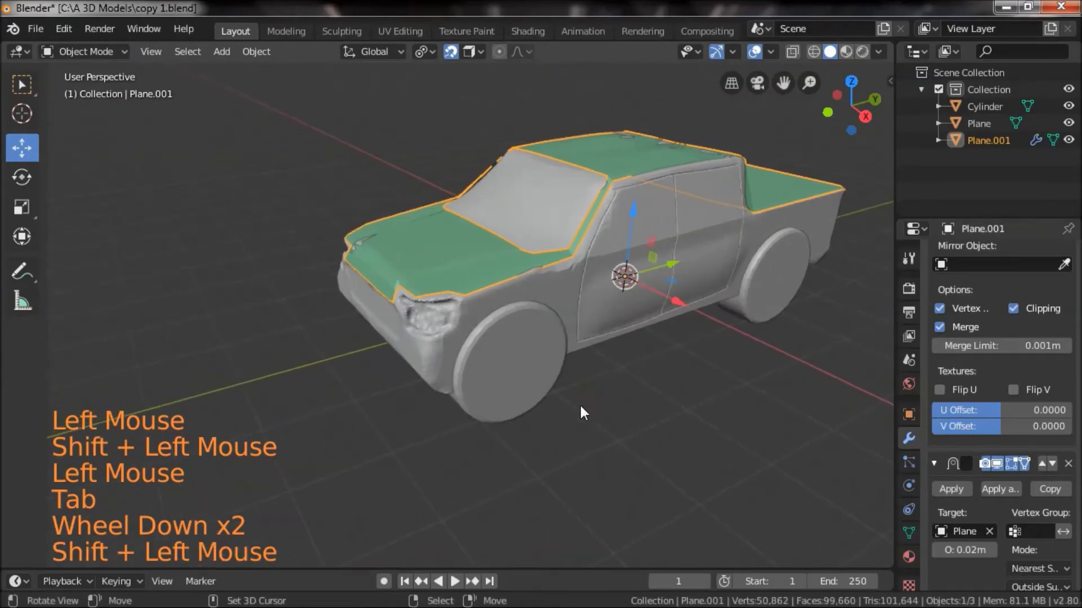
{"action": "scroll", "coordinate": [581, 405], "scroll_direction": "up", "scroll_amount": 1}
{"action": "left_click_drag", "start_coordinate": [434, 392], "coordinate": [472, 377]}
- In Edit Mode, extrude the hood patch's outer front vertex down the headlight's outer edge to its lower outer corner
{"action": "key", "text": "Tab"}
{"action": "mouse_move", "coordinate": [436, 388]}
{"action": "left_mouse_down", "text": "shift"}
{"action": "mouse_move", "coordinate": [504, 403]}
{"action": "mouse_move", "coordinate": [430, 408]}
{"action": "left_mouse_up", "text": "shift"}
{"action": "left_click_drag", "start_coordinate": [535, 291], "coordinate": [489, 233]}
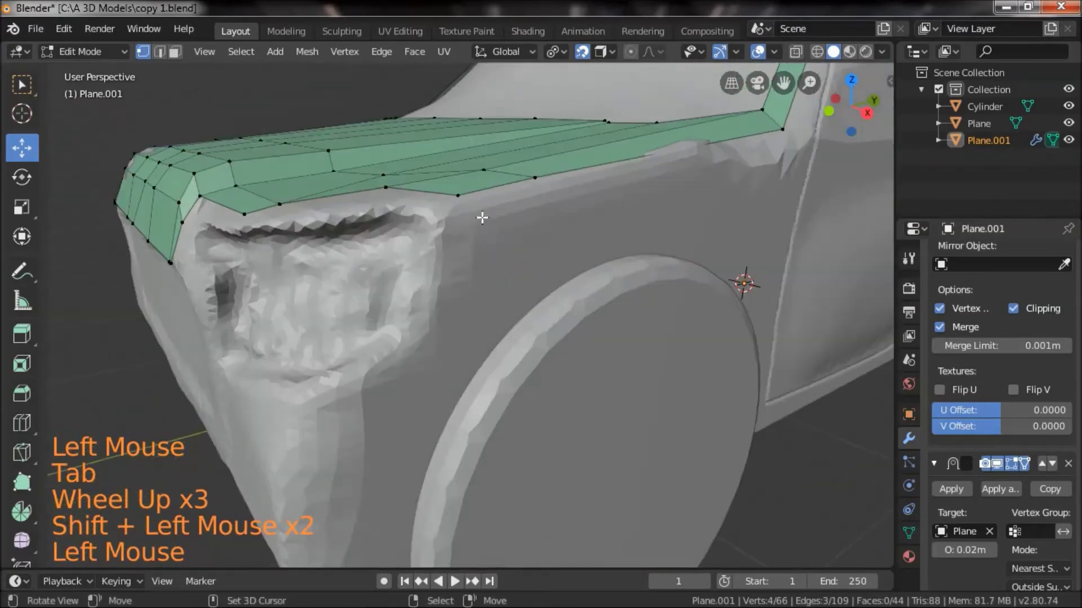
{"action": "right_click", "coordinate": [457, 204]}
{"action": "key", "text": "e"}
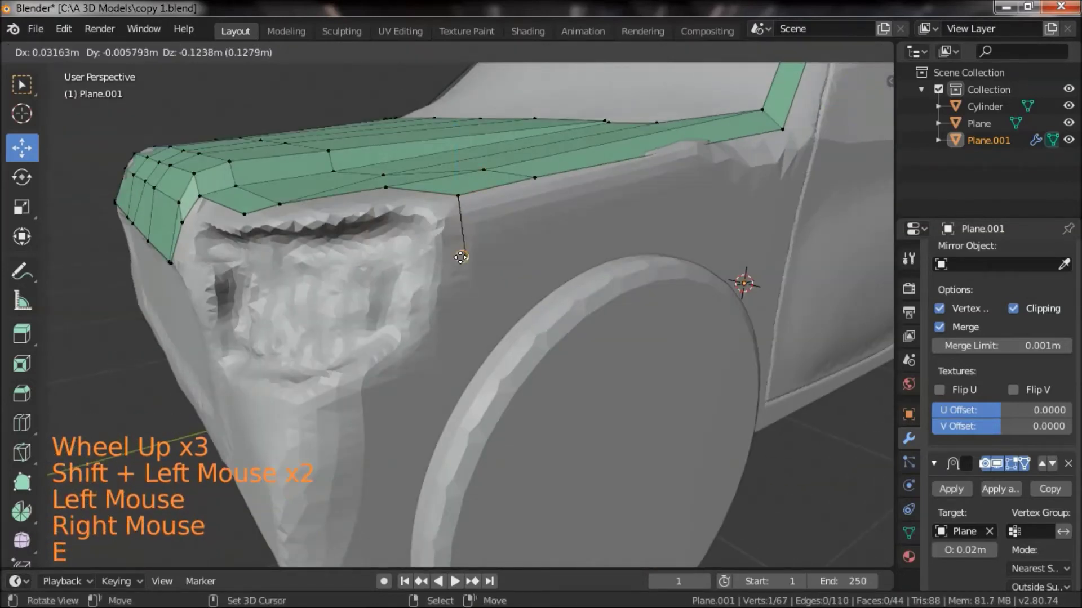
{"action": "left_click", "coordinate": [443, 224]}
{"action": "key", "text": "e"}
{"action": "left_click", "coordinate": [427, 341]}
- Continue extruding the vertex chain along the headlight's lower edge, around the front corner to its lower inner corner
{"action": "key", "text": "e"}
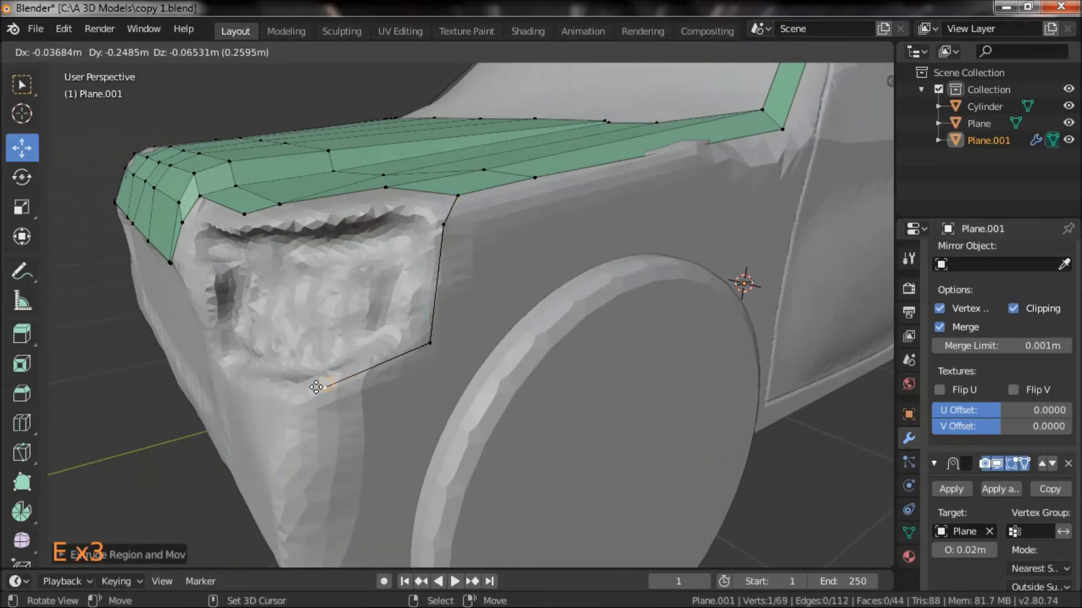
{"action": "left_click", "coordinate": [336, 375]}
{"action": "key", "text": "e"}
{"action": "left_click", "coordinate": [293, 393]}
{"action": "middle_click_drag", "start_coordinate": [292, 388], "coordinate": [414, 464]}
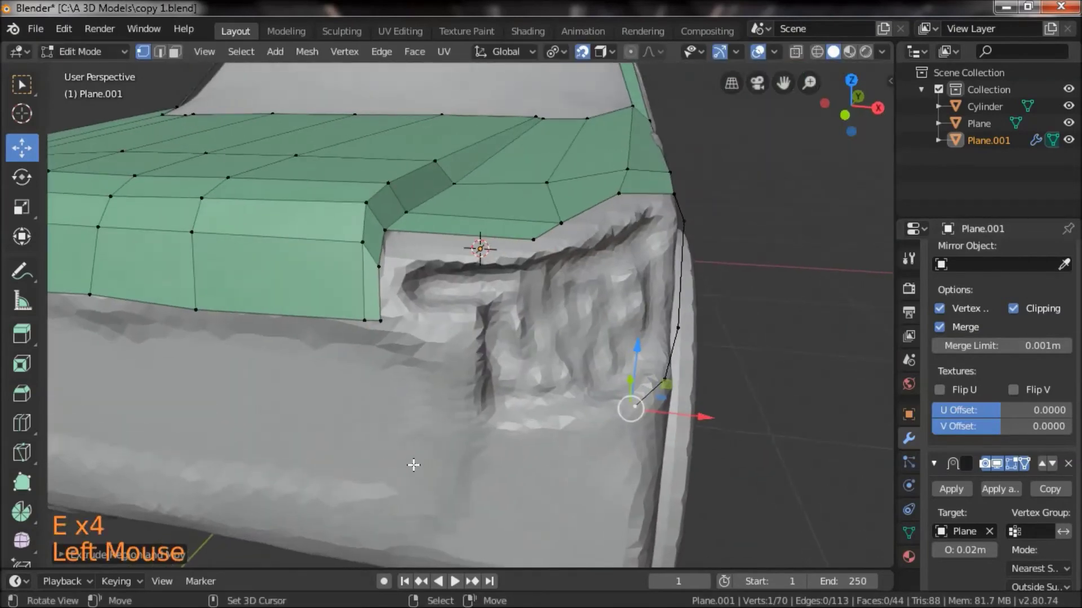
{"action": "key", "text": "e"}
{"action": "left_click", "coordinate": [488, 427]}
- Extrude the outline up the headlight's stepped inner side, around the notch to its upper inner corner
{"action": "key", "text": "e"}
{"action": "left_click", "coordinate": [475, 314]}
{"action": "key", "text": "e"}
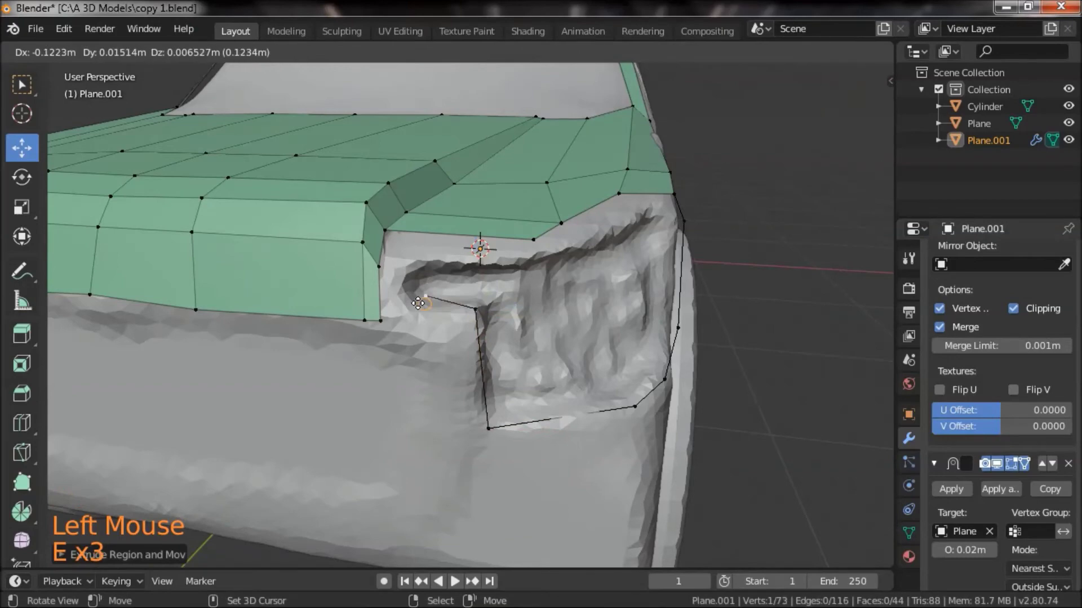
{"action": "left_click", "coordinate": [404, 311]}
{"action": "key", "text": "e"}
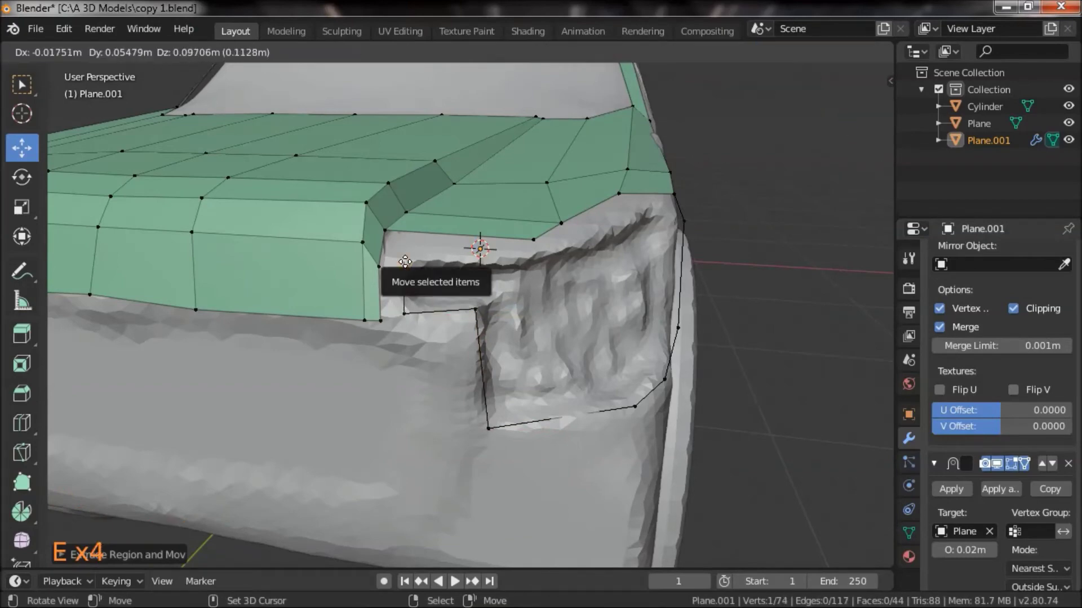
{"action": "left_click", "coordinate": [406, 262]}
- Extrude the outline along the headlight's upper edge and close the loop with an edge to the upper outer vertex
{"action": "middle_click_drag", "start_coordinate": [405, 261], "coordinate": [385, 286]}
{"action": "key", "text": "e"}
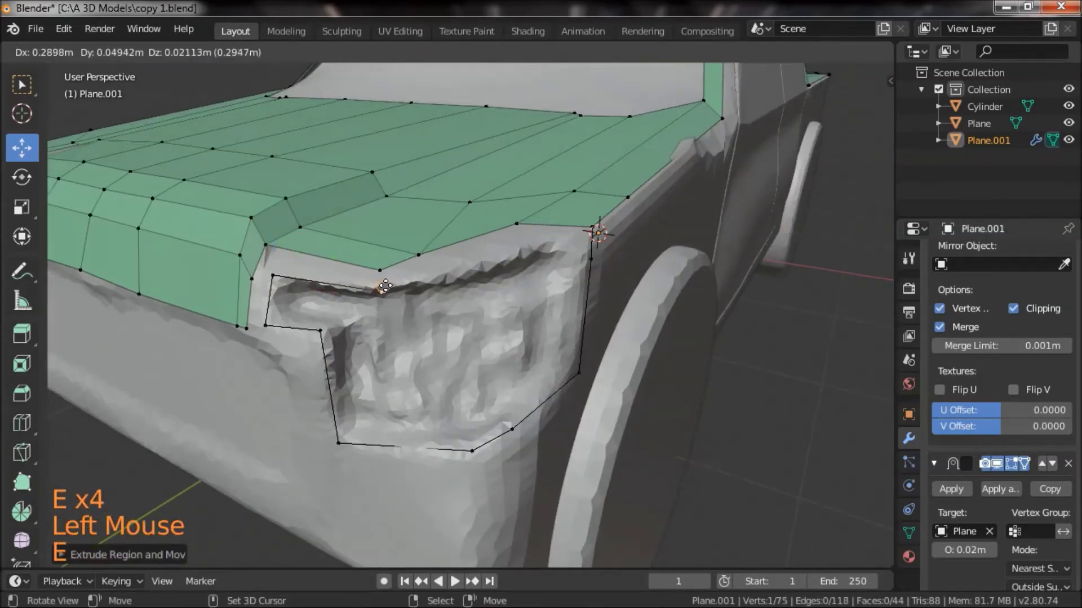
{"action": "left_click", "coordinate": [381, 287]}
{"action": "key", "text": "e"}
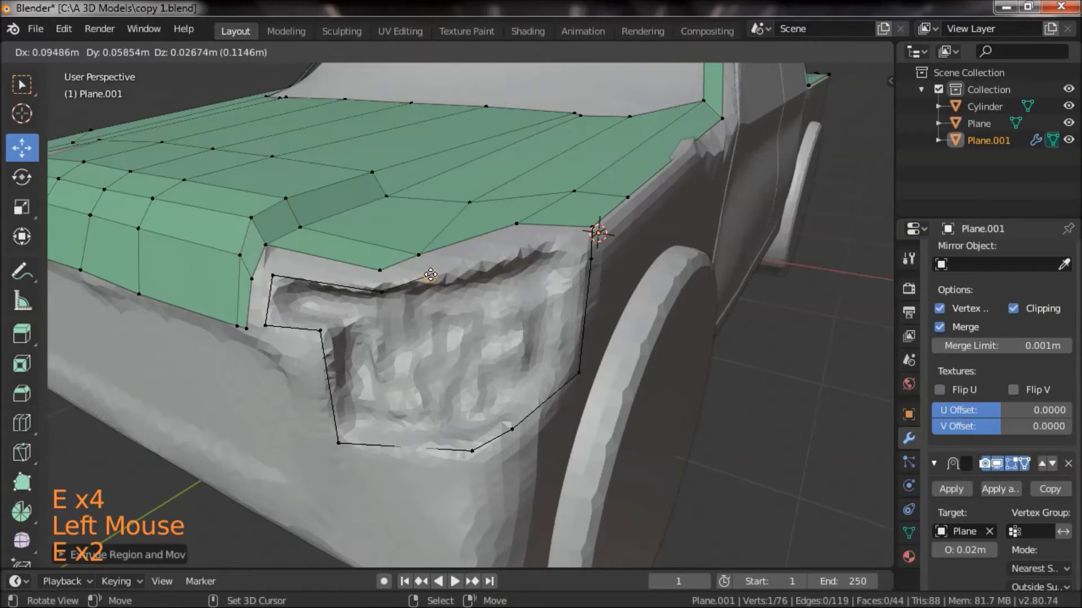
{"action": "left_click", "coordinate": [426, 280]}
{"action": "middle_click_drag", "start_coordinate": [426, 280], "coordinate": [282, 340]}
{"action": "key", "text": "e"}
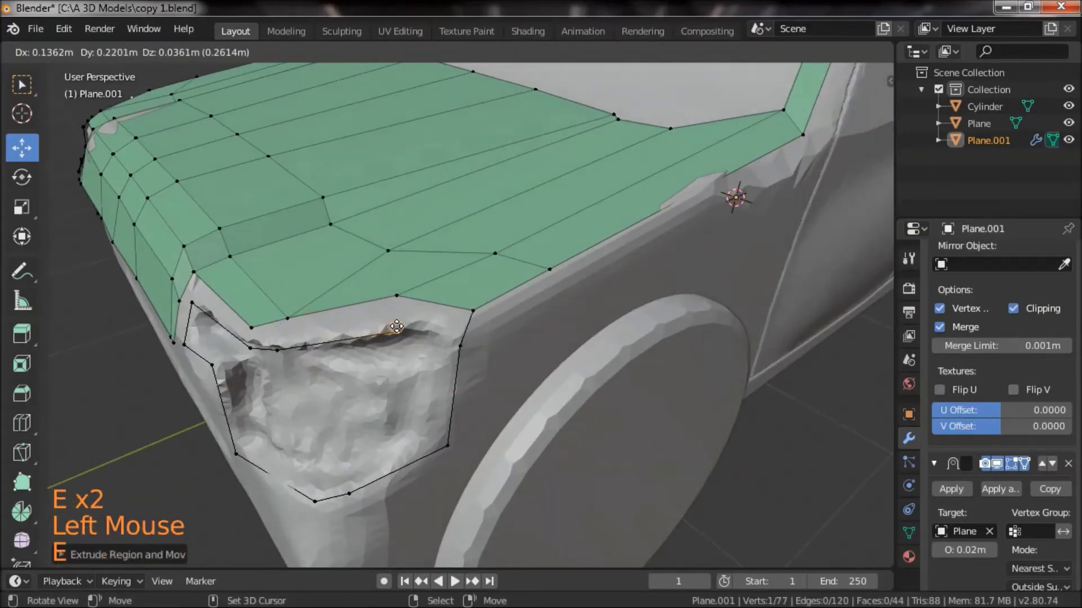
{"action": "left_click", "coordinate": [398, 322]}
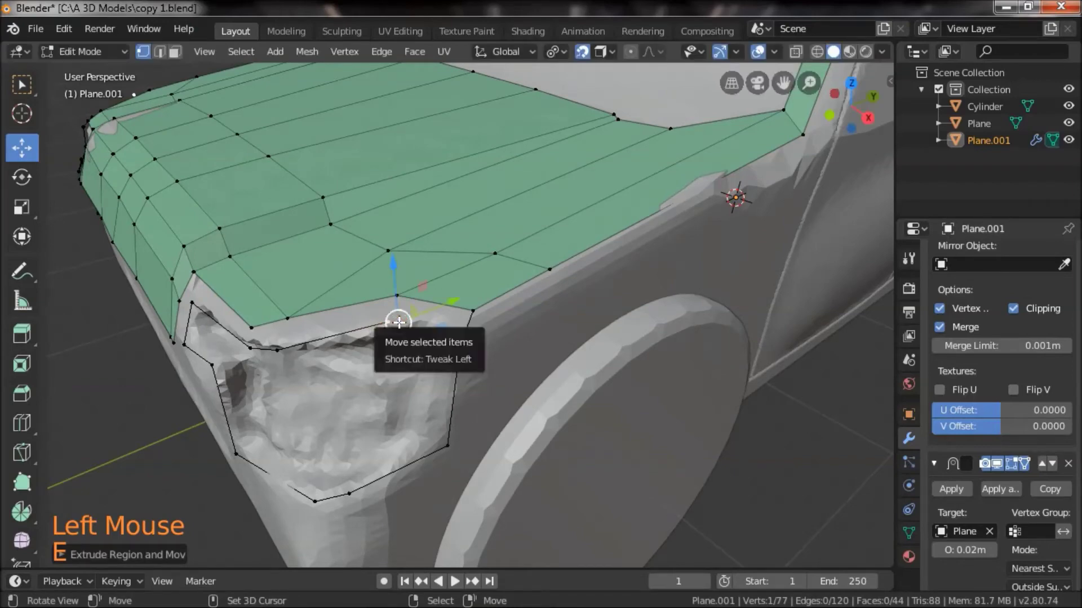
{"action": "right_click", "coordinate": [468, 345], "text": "shift"}
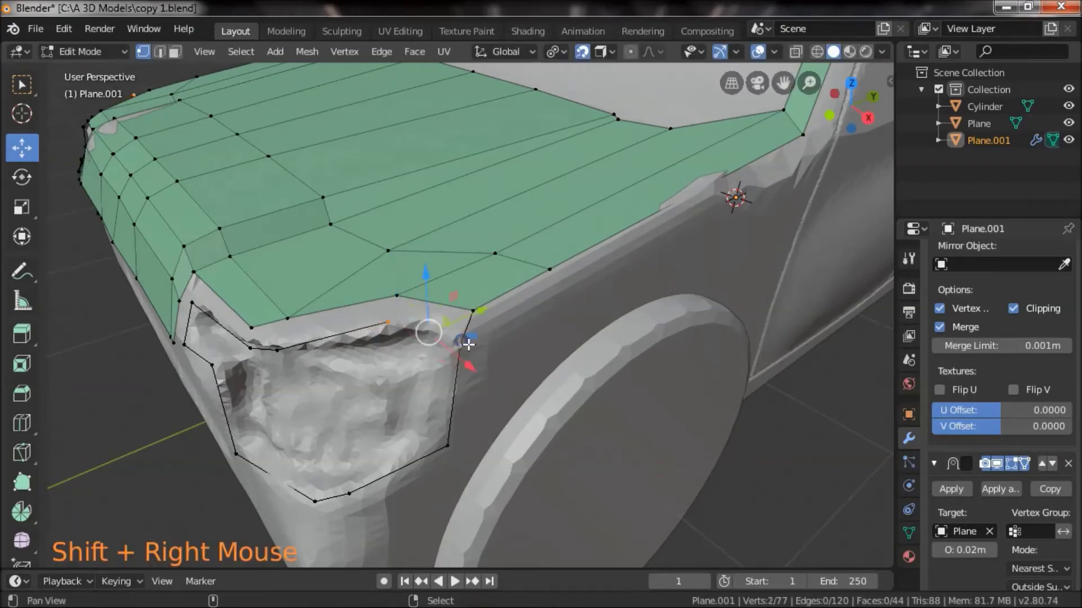
{"action": "key", "text": "f"}
- Select three vertices along the headlight outline's lower edge and extrude them down the bumper corner by about 0.17 m
{"action": "left_click", "coordinate": [427, 461]}
{"action": "middle_click_drag", "start_coordinate": [426, 461], "coordinate": [493, 391]}
{"action": "scroll", "coordinate": [494, 391], "scroll_direction": "down", "scroll_amount": 2}
{"action": "left_click_drag", "start_coordinate": [431, 378], "coordinate": [469, 398]}
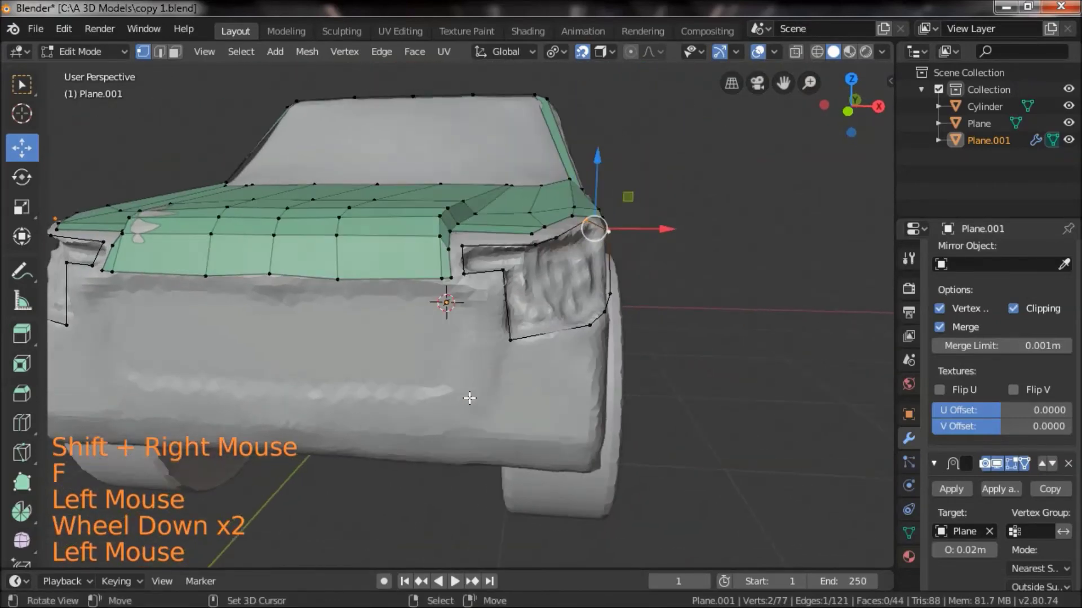
{"action": "scroll", "coordinate": [479, 397], "scroll_direction": "up", "scroll_amount": 1}
{"action": "left_click", "coordinate": [600, 389]}
{"action": "right_click", "coordinate": [445, 309]}
{"action": "right_click", "coordinate": [511, 293], "text": "shift"}
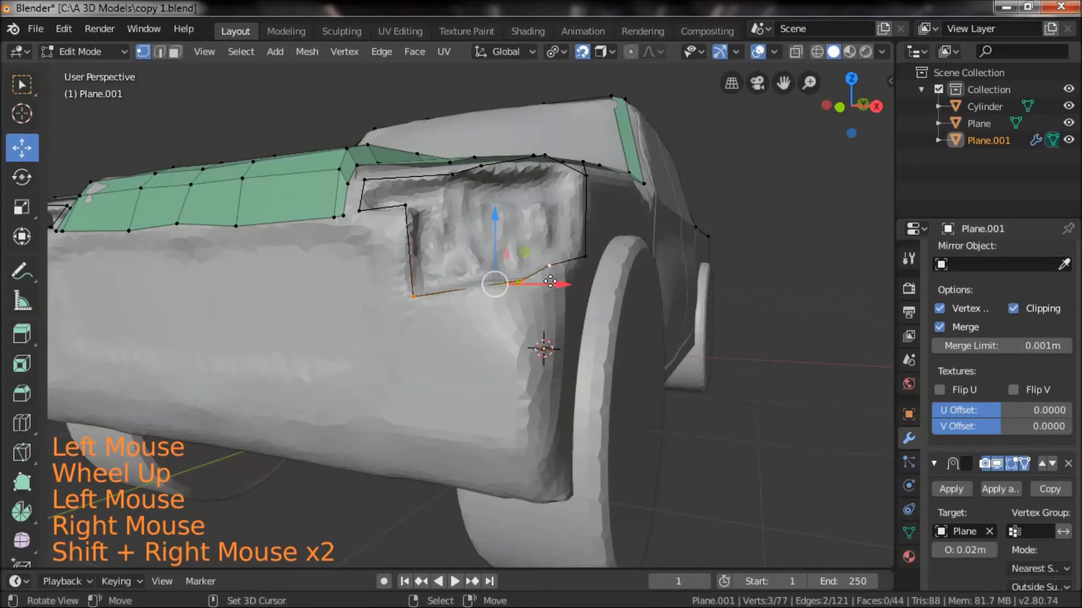
{"action": "key", "text": "e"}
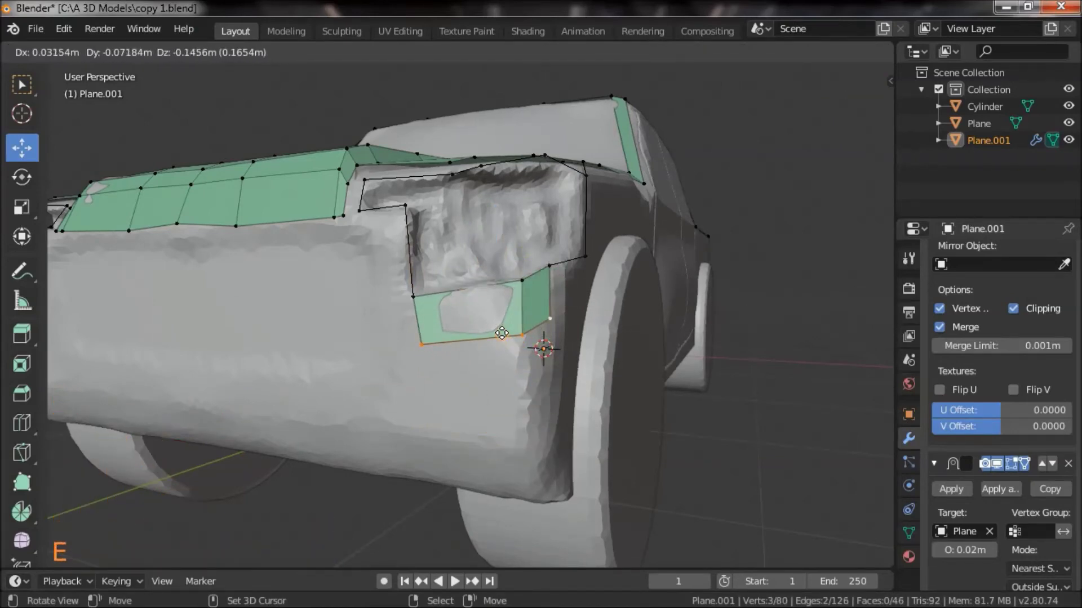
{"action": "left_click", "coordinate": [501, 333]}
- Extrude the lower edge of the bumper corner strip again to add a second row of faces below it
{"action": "middle_click_drag", "start_coordinate": [498, 332], "coordinate": [415, 305]}
{"action": "key", "text": "e"}
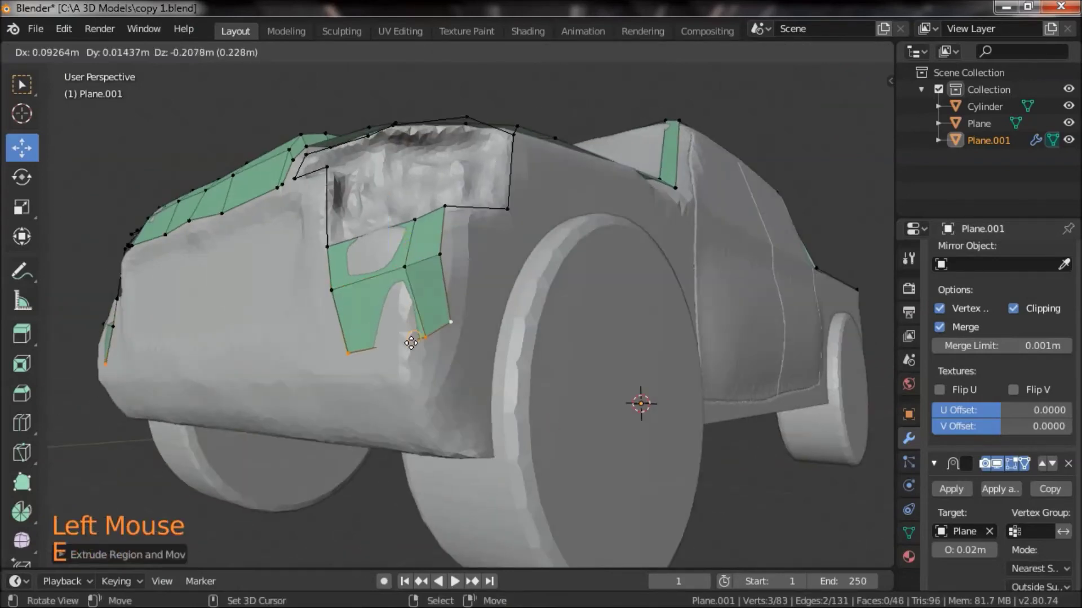
{"action": "left_click", "coordinate": [388, 379]}
- Reposition individual vertices of the bumper corner faces to follow the sculpted surface
{"action": "left_click_drag", "start_coordinate": [490, 459], "coordinate": [550, 470]}
{"action": "scroll", "coordinate": [550, 470], "scroll_direction": "up", "scroll_amount": 2}
{"action": "left_click_drag", "start_coordinate": [488, 369], "coordinate": [529, 361]}
{"action": "right_click_drag", "start_coordinate": [580, 314], "coordinate": [579, 313]}
{"action": "mouse_move", "coordinate": [597, 476]}
{"action": "right_mouse_down"}
{"action": "mouse_move", "coordinate": [589, 490]}
{"action": "mouse_move", "coordinate": [580, 483]}
{"action": "right_mouse_up"}
{"action": "scroll", "coordinate": [580, 483], "scroll_direction": "down", "scroll_amount": 2}
{"action": "left_click_drag", "start_coordinate": [580, 483], "coordinate": [532, 396]}
{"action": "scroll", "coordinate": [411, 389], "scroll_direction": "up", "scroll_amount": 1}
{"action": "left_click_drag", "start_coordinate": [411, 389], "coordinate": [488, 374]}
{"action": "right_click_drag", "start_coordinate": [496, 372], "coordinate": [474, 388]}
{"action": "left_click_drag", "start_coordinate": [619, 304], "coordinate": [545, 370]}
- Extrude the rear side edge of the lower bumper corner face toward the front wheel arch
{"action": "left_click_drag", "start_coordinate": [470, 367], "coordinate": [558, 327], "text": "shift"}
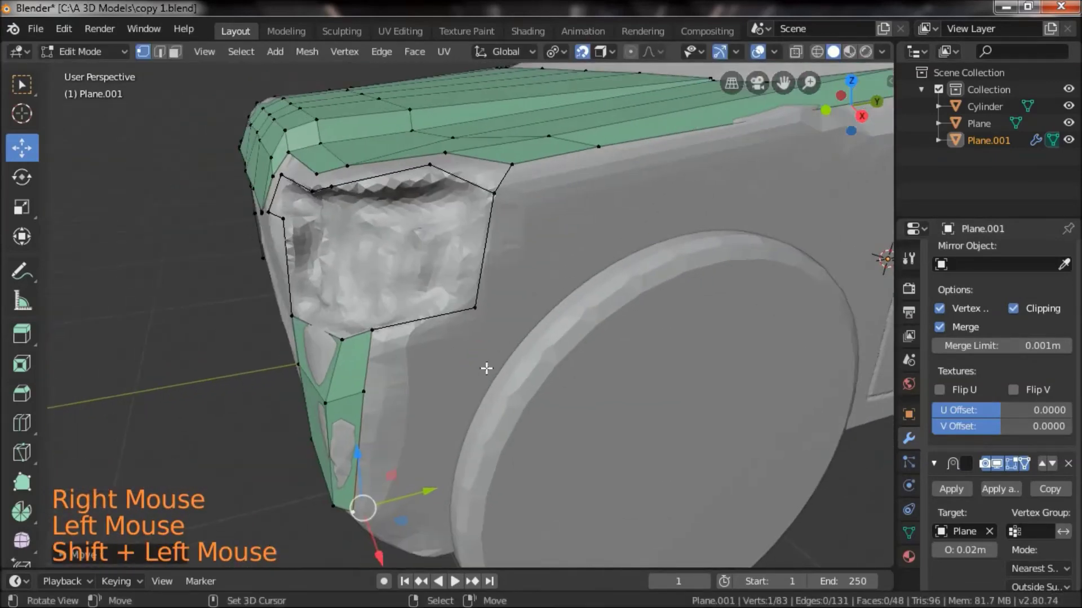
{"action": "scroll", "coordinate": [486, 368], "scroll_direction": "up", "scroll_amount": 1}
{"action": "left_click_drag", "start_coordinate": [488, 372], "coordinate": [410, 367]}
{"action": "right_click", "coordinate": [392, 315]}
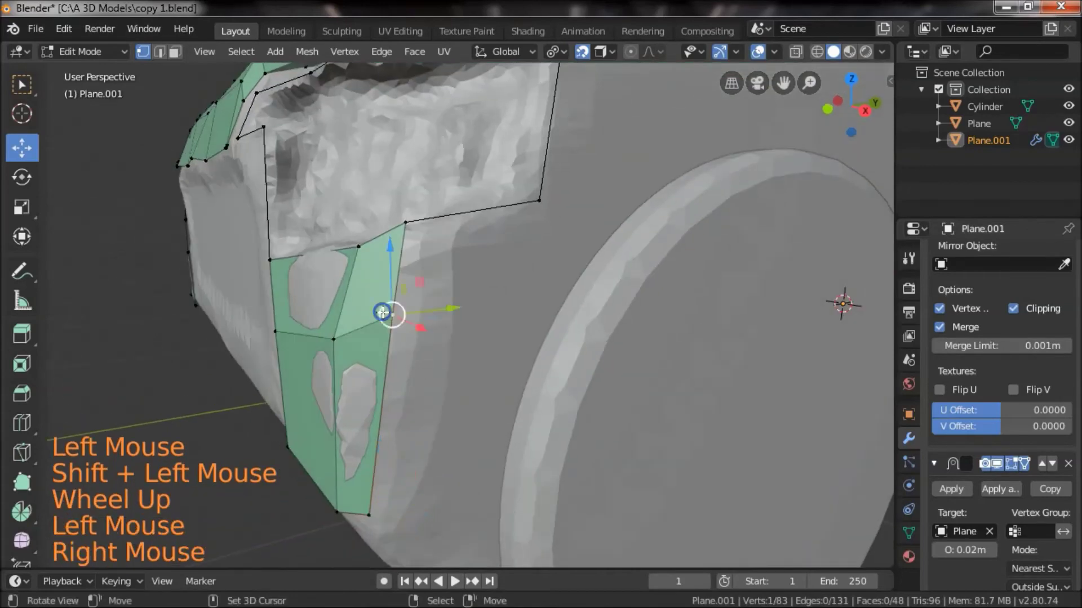
{"action": "right_click", "coordinate": [380, 513], "text": "shift"}
{"action": "left_click_drag", "start_coordinate": [570, 356], "coordinate": [313, 374]}
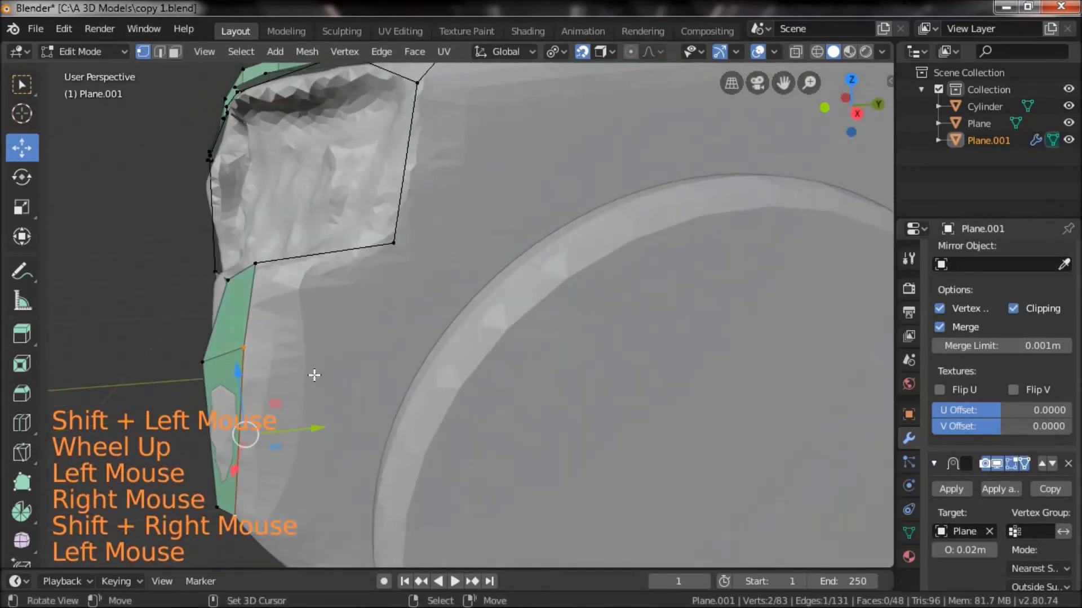
{"action": "key", "text": "e"}
{"action": "left_click", "coordinate": [308, 431]}
- Move the new side face's upper rear vertex toward the wheel and fill the quad between it and the headlight outline
{"action": "right_click_drag", "start_coordinate": [308, 350], "coordinate": [343, 347]}
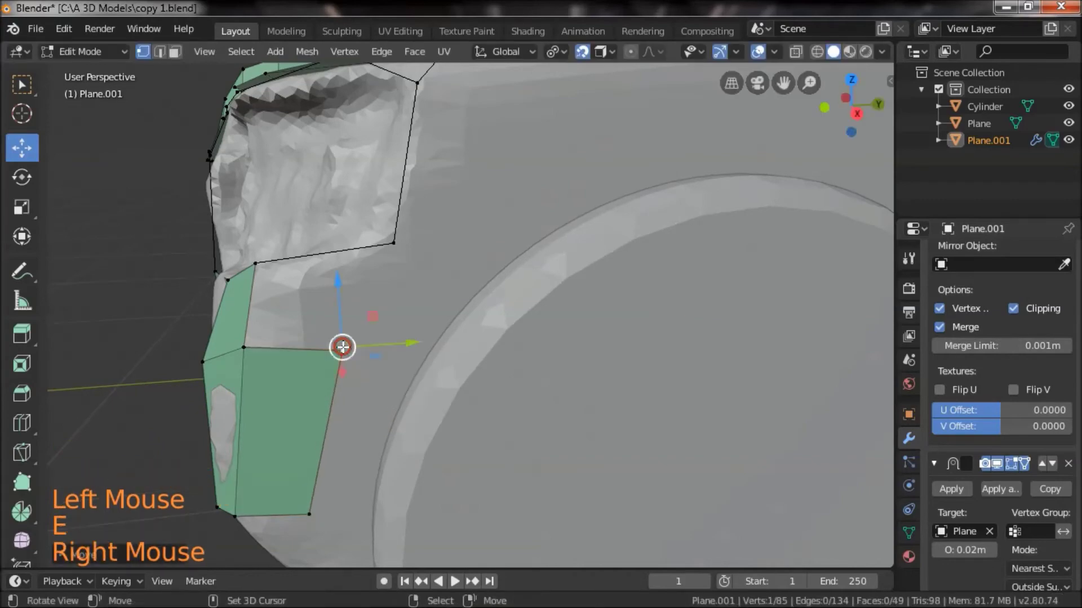
{"action": "right_click", "coordinate": [410, 248], "text": "shift"}
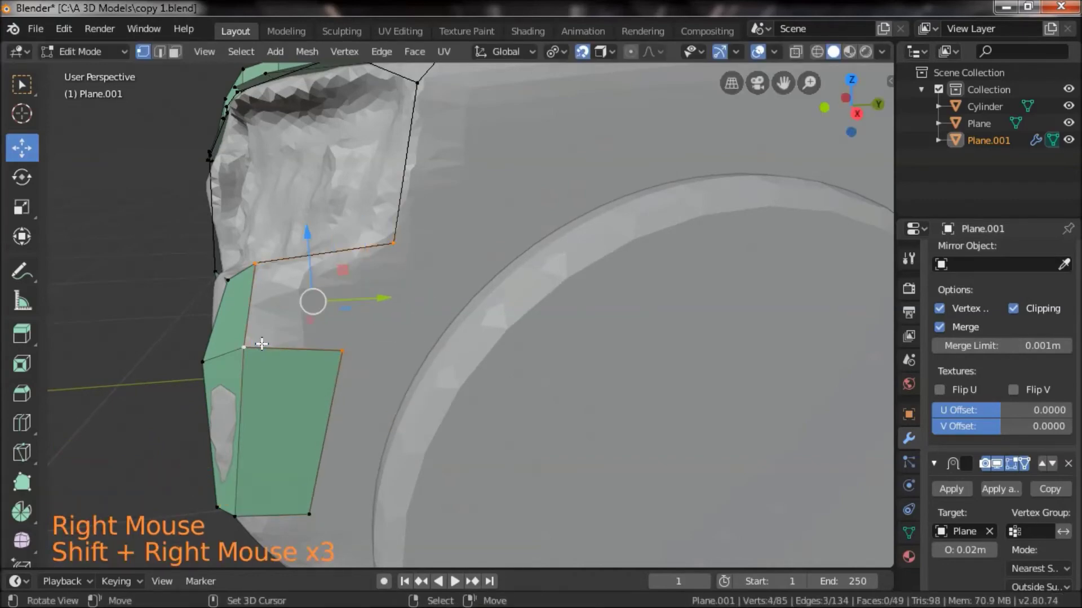
{"action": "key", "text": "f"}
- Extrude the bumper corner patch's inner edge toward the truck's centre and shift its vertices so the strip widens downward
{"action": "scroll", "coordinate": [322, 417], "scroll_direction": "down", "scroll_amount": 2}
{"action": "left_click_drag", "start_coordinate": [321, 420], "coordinate": [507, 370]}
{"action": "scroll", "coordinate": [562, 406], "scroll_direction": "up", "scroll_amount": 1}
{"action": "right_click", "coordinate": [594, 416]}
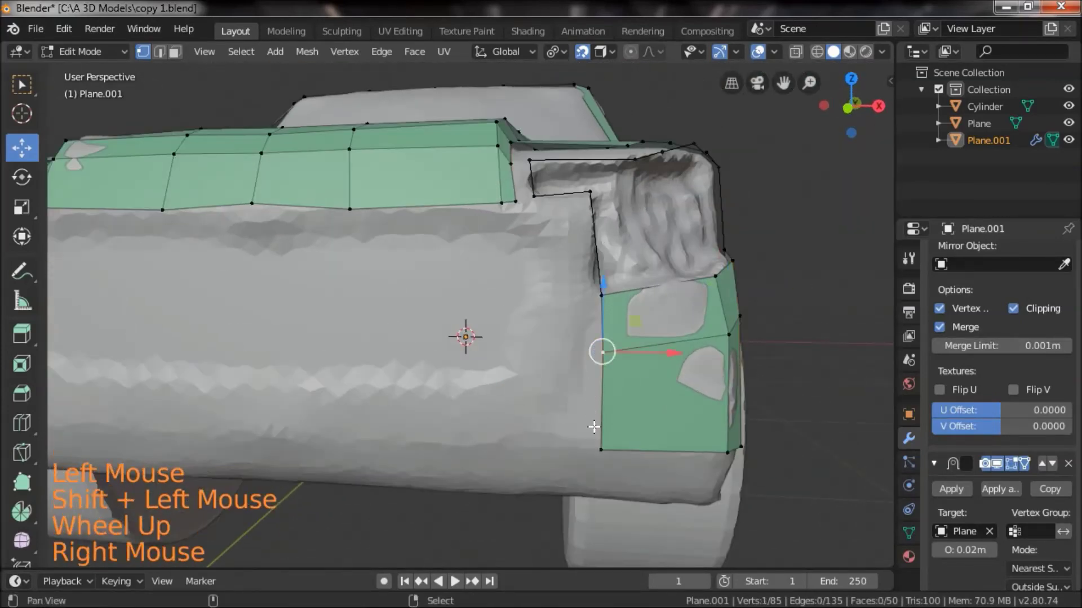
{"action": "right_click", "coordinate": [591, 441], "text": "shift"}
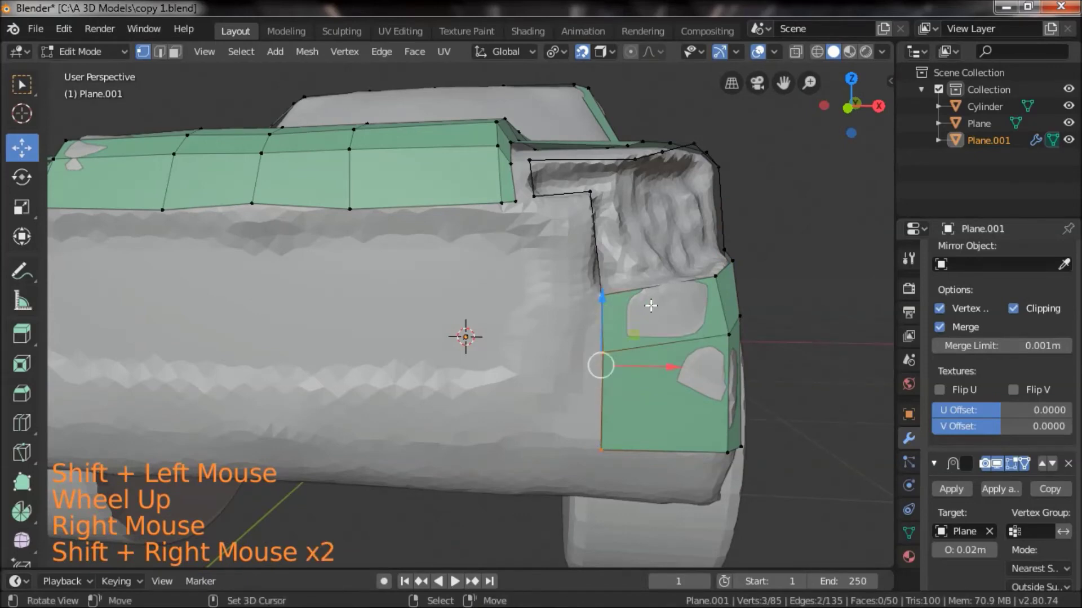
{"action": "key", "text": "e"}
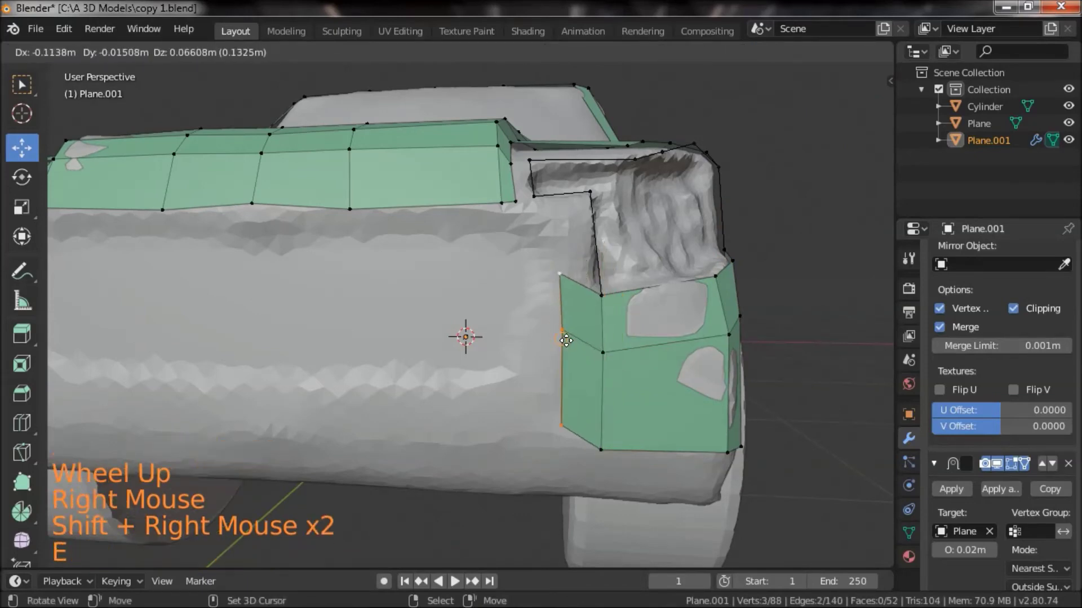
{"action": "right_click_drag", "start_coordinate": [575, 357], "coordinate": [560, 340]}
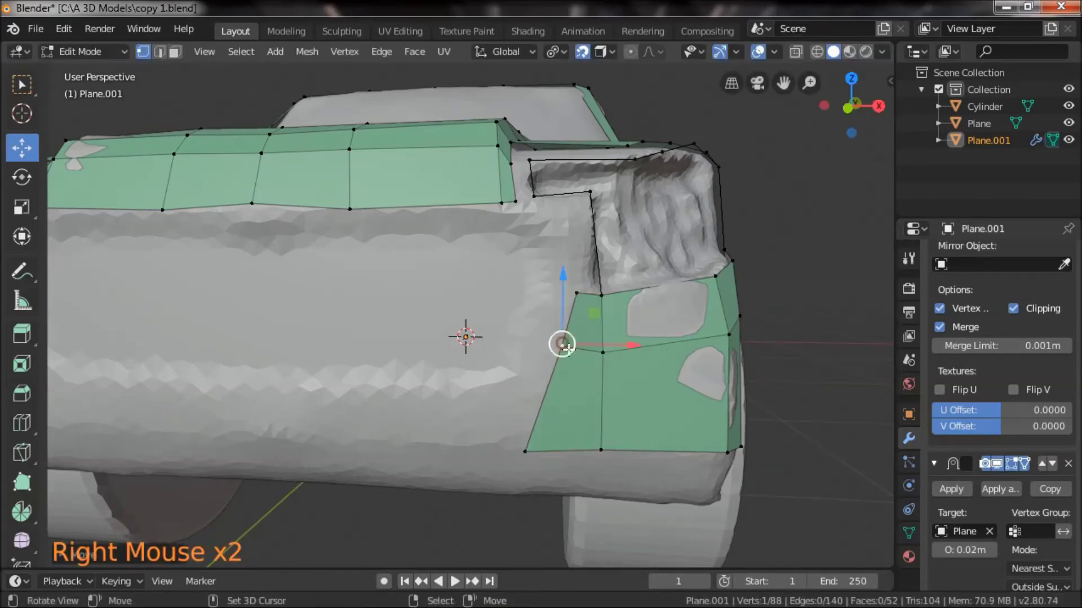
{"action": "scroll", "coordinate": [567, 383], "scroll_direction": "down", "scroll_amount": 3}
{"action": "left_click_drag", "start_coordinate": [574, 423], "coordinate": [551, 397]}
{"action": "scroll", "coordinate": [551, 398], "scroll_direction": "up", "scroll_amount": 2}
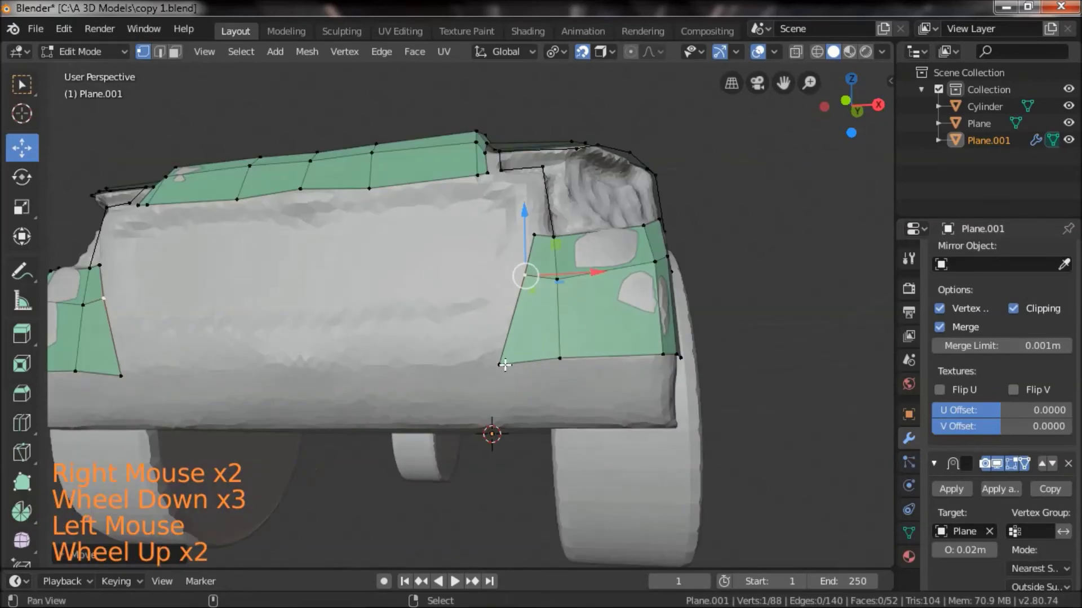
{"action": "right_click", "coordinate": [575, 362], "text": "shift"}
{"action": "right_click", "coordinate": [513, 369], "text": "shift"}
{"action": "right_click", "coordinate": [666, 362], "text": "shift"}
{"action": "left_click_drag", "start_coordinate": [667, 363], "coordinate": [566, 321], "text": "alt"}
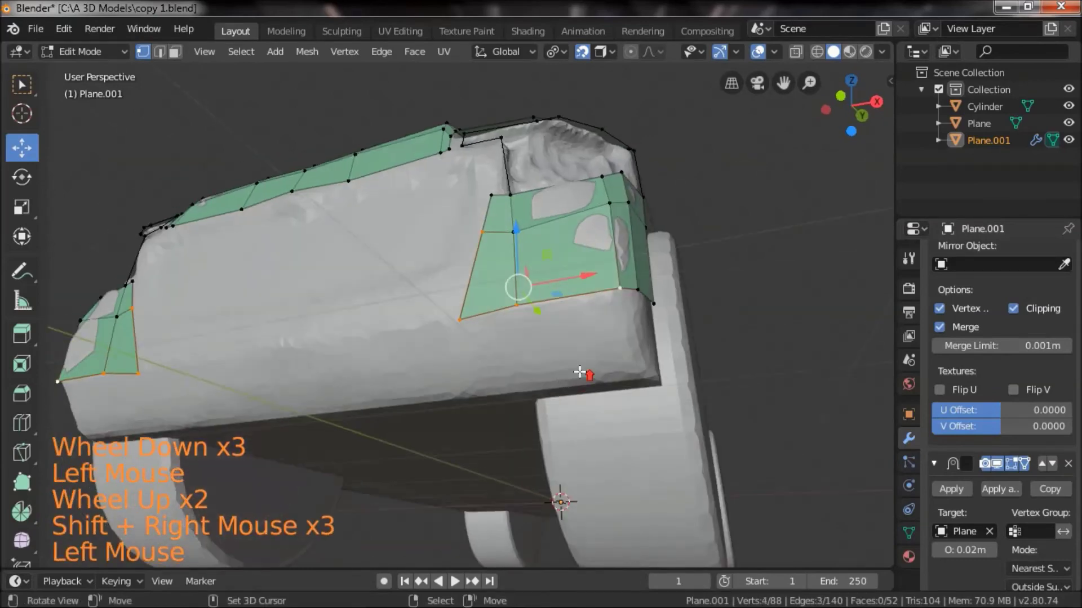
{"action": "scroll", "coordinate": [567, 320], "scroll_direction": "up", "scroll_amount": 1}
{"action": "key", "text": "e"}
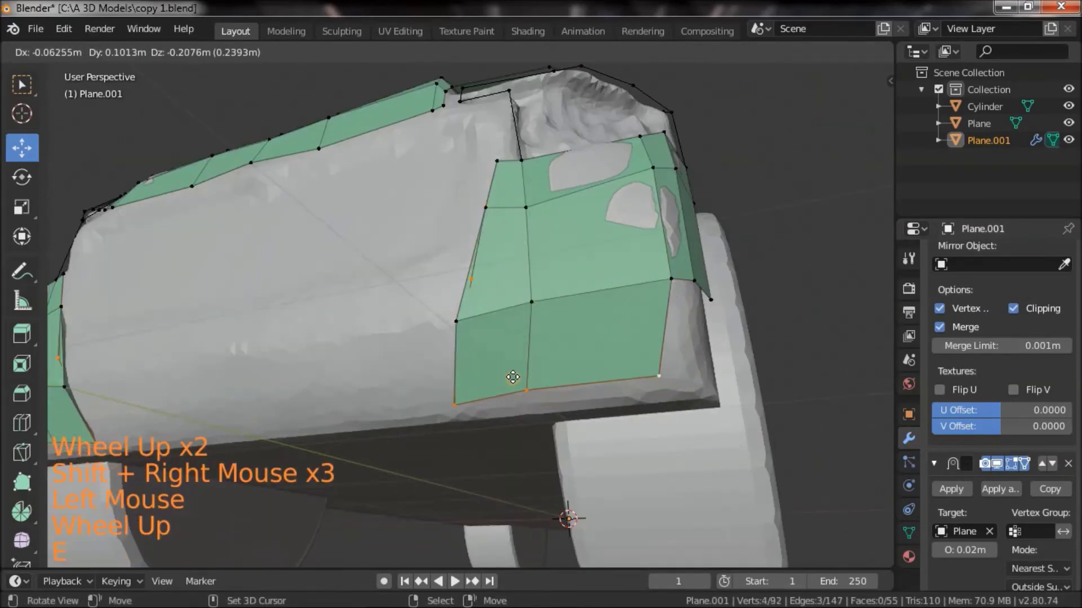
{"action": "key", "text": "ctrl+z"}
{"action": "key", "text": "ctrl+z"}
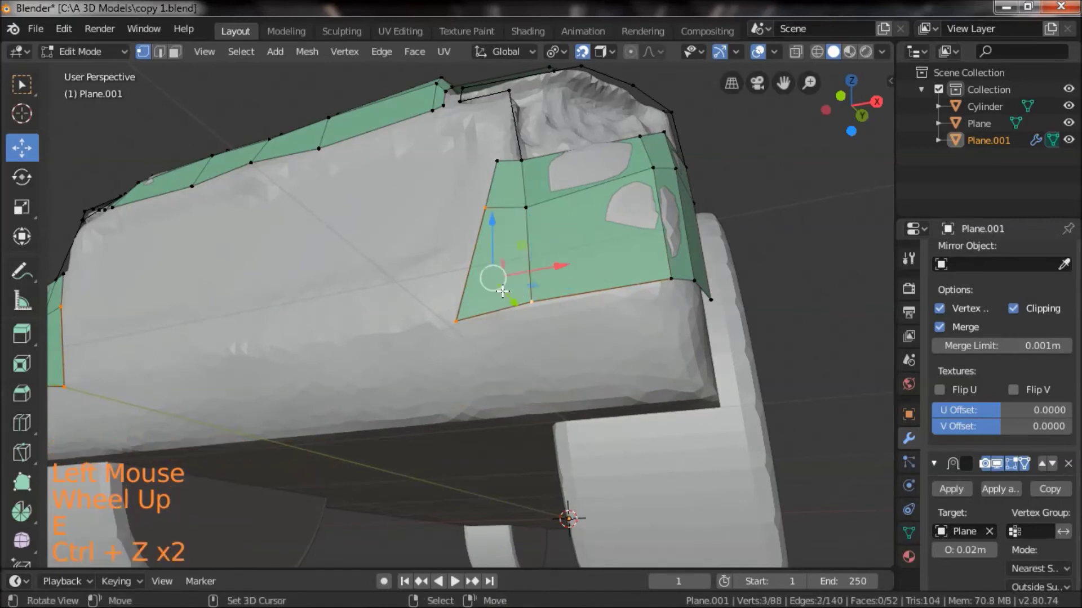
- Select the three front vertices along the bumper patch's bottom edge and extrude them down by about 0.25 m
{"action": "right_click", "coordinate": [550, 303]}
{"action": "right_click", "coordinate": [457, 319], "text": "shift"}
{"action": "right_click", "coordinate": [489, 296]}
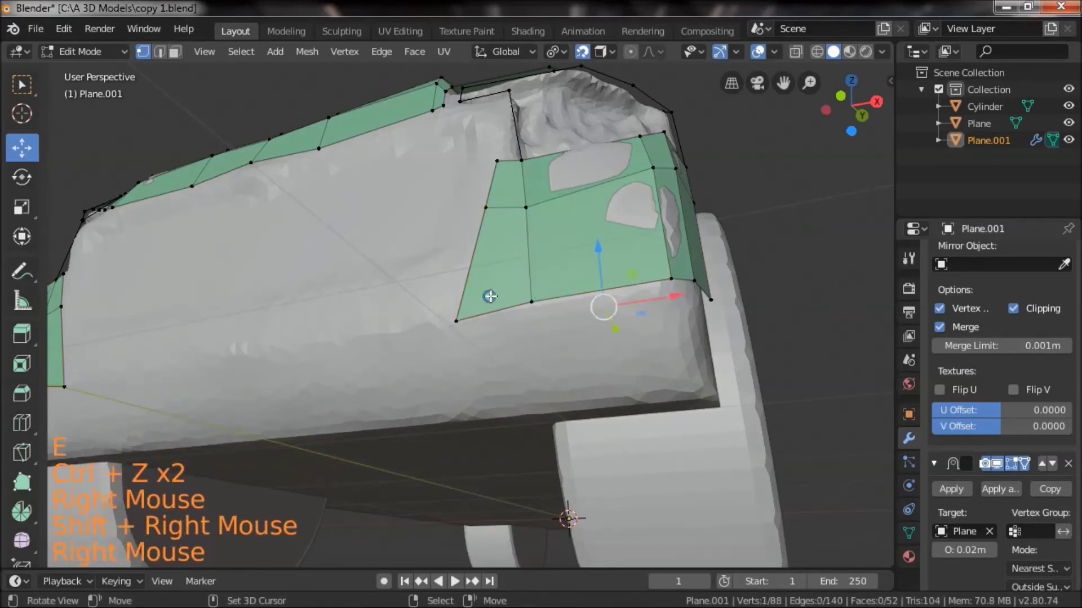
{"action": "right_click", "coordinate": [530, 295], "text": "shift"}
{"action": "right_click", "coordinate": [459, 316]}
{"action": "right_click", "coordinate": [538, 290], "text": "shift"}
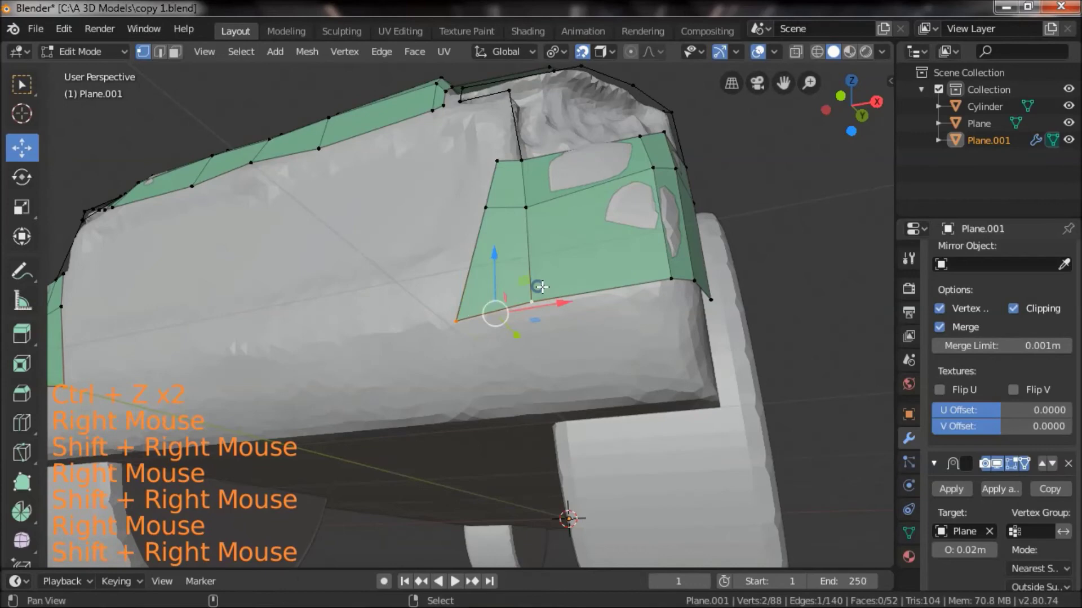
{"action": "right_click", "coordinate": [665, 270], "text": "shift"}
{"action": "key", "text": "e"}
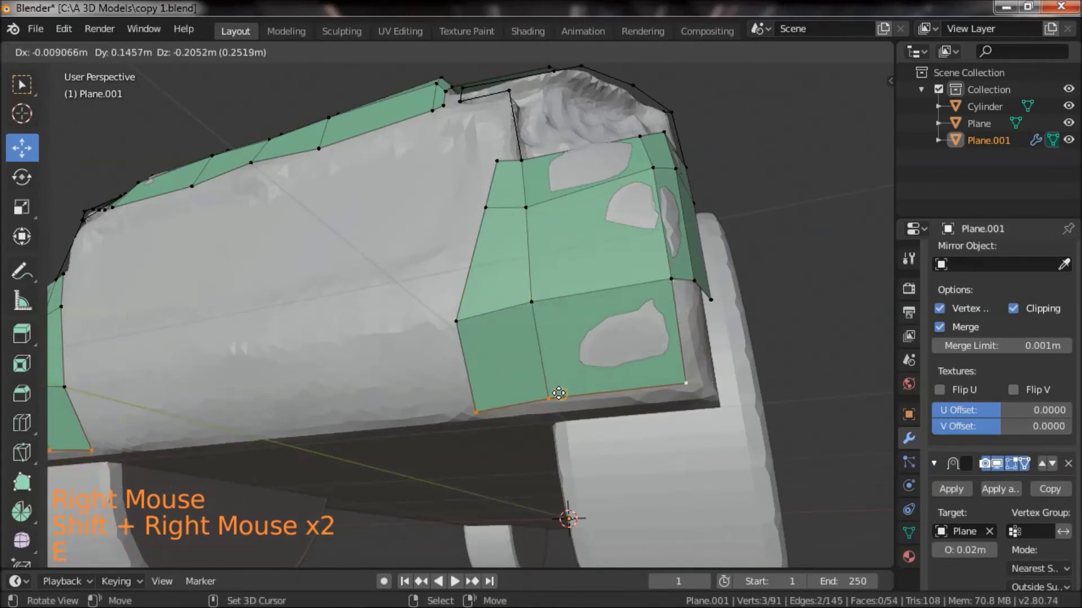
{"action": "left_click", "coordinate": [559, 393]}
- Reposition the inner bottom vertex of the newly extruded strip along the bumper's lower edge
{"action": "right_click", "coordinate": [471, 411]}
{"action": "key", "text": "e"}
{"action": "right_click_drag", "start_coordinate": [467, 405], "coordinate": [477, 394]}
{"action": "left_click_drag", "start_coordinate": [548, 481], "coordinate": [543, 391]}
{"action": "right_click_drag", "start_coordinate": [523, 368], "coordinate": [522, 353]}
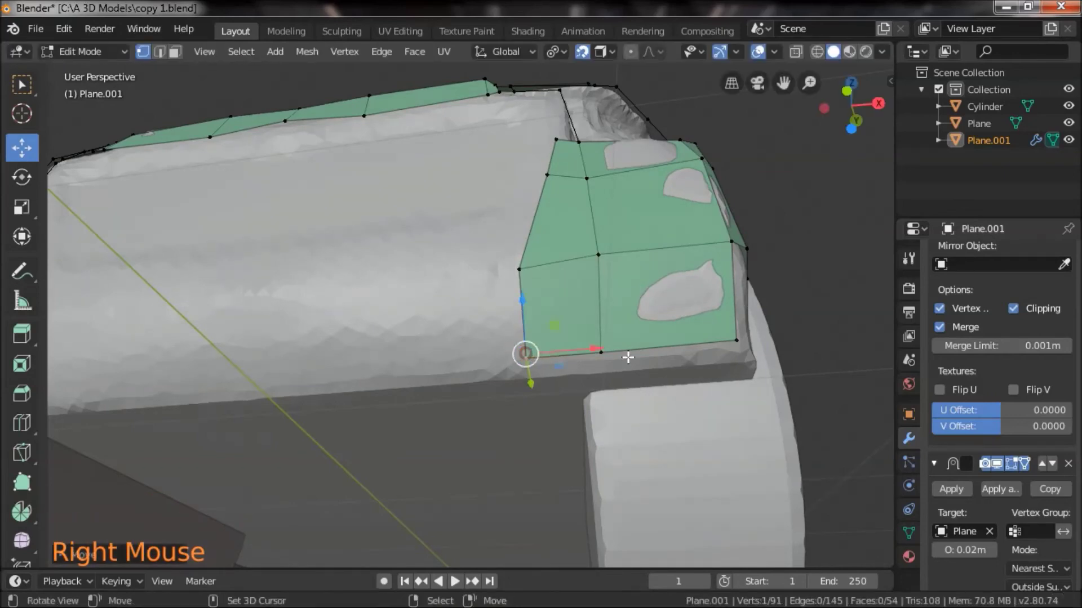
- Extrude the bottom edge of the bumper corner's wheel-side face down by about 0.24 m
{"action": "scroll", "coordinate": [521, 352], "scroll_direction": "down", "scroll_amount": 3}
{"action": "left_click_drag", "start_coordinate": [496, 338], "coordinate": [569, 338]}
{"action": "scroll", "coordinate": [651, 319], "scroll_direction": "up", "scroll_amount": 3}
{"action": "right_click", "coordinate": [449, 286]}
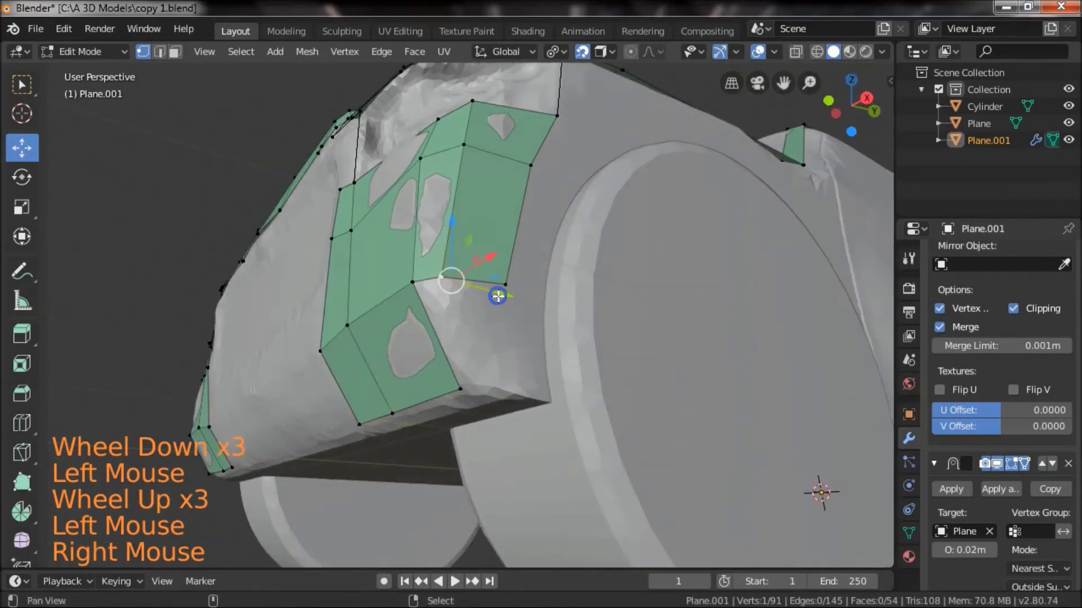
{"action": "right_click", "coordinate": [485, 286], "text": "shift"}
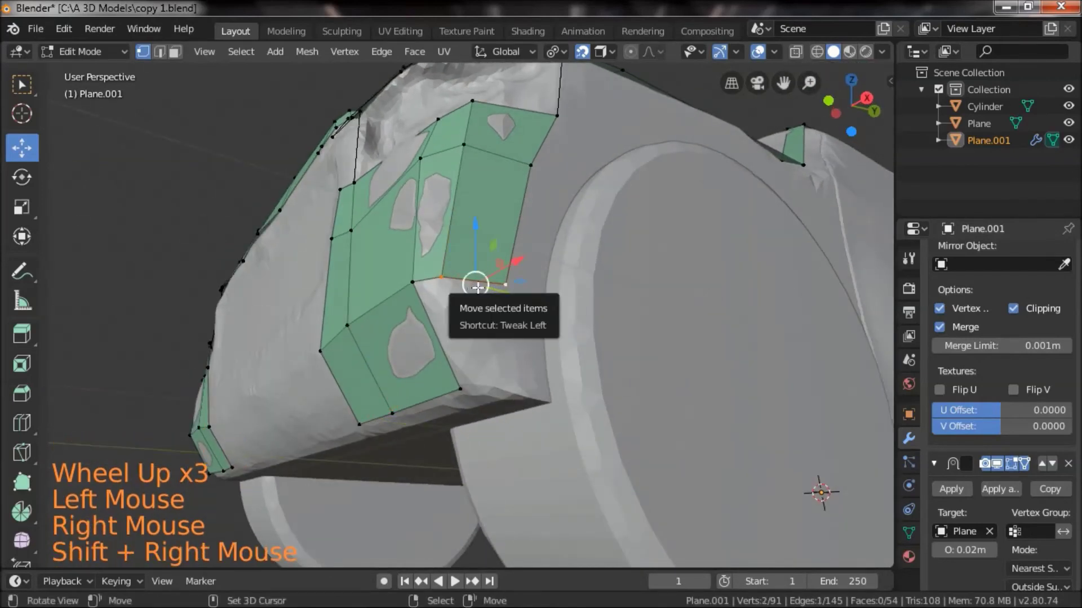
{"action": "key", "text": "e"}
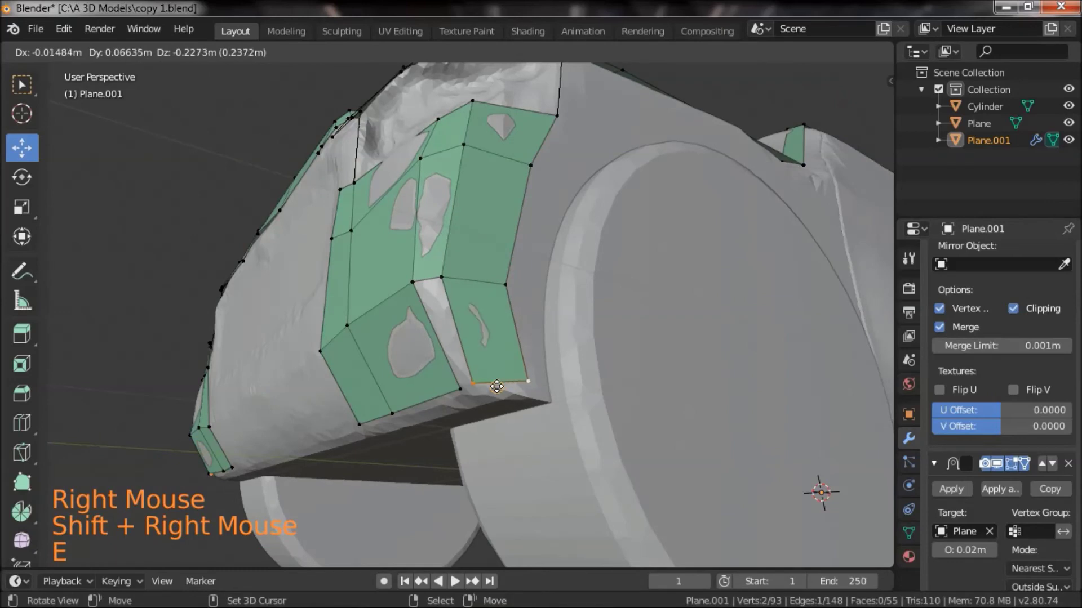
{"action": "left_click", "coordinate": [495, 382]}
- Fill the gap between the bumper's lower front strip and the new side face with a quad
{"action": "left_click_drag", "start_coordinate": [496, 381], "coordinate": [435, 425]}
{"action": "right_click_drag", "start_coordinate": [434, 424], "coordinate": [399, 428]}
{"action": "left_click_drag", "start_coordinate": [414, 445], "coordinate": [529, 374]}
{"action": "right_click", "coordinate": [531, 375]}
{"action": "right_click", "coordinate": [532, 372], "text": "shift"}
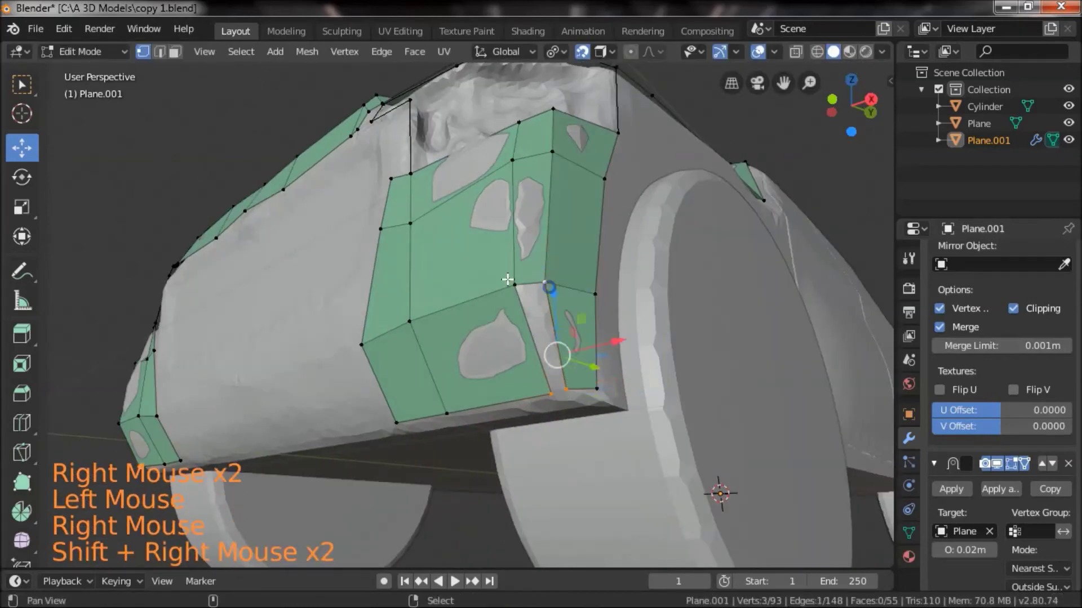
{"action": "key", "text": "f"}
- Extrude the lower vertex at the hood's rear corner, by the windshield pillar base, back to the front door seam
{"action": "scroll", "coordinate": [507, 279], "scroll_direction": "down", "scroll_amount": 5}
{"action": "left_click_drag", "start_coordinate": [507, 279], "coordinate": [491, 383]}
{"action": "scroll", "coordinate": [524, 415], "scroll_direction": "up", "scroll_amount": 2}
{"action": "left_click_drag", "start_coordinate": [524, 415], "coordinate": [553, 370]}
{"action": "scroll", "coordinate": [440, 317], "scroll_direction": "up", "scroll_amount": 3}
{"action": "right_click", "coordinate": [437, 303]}
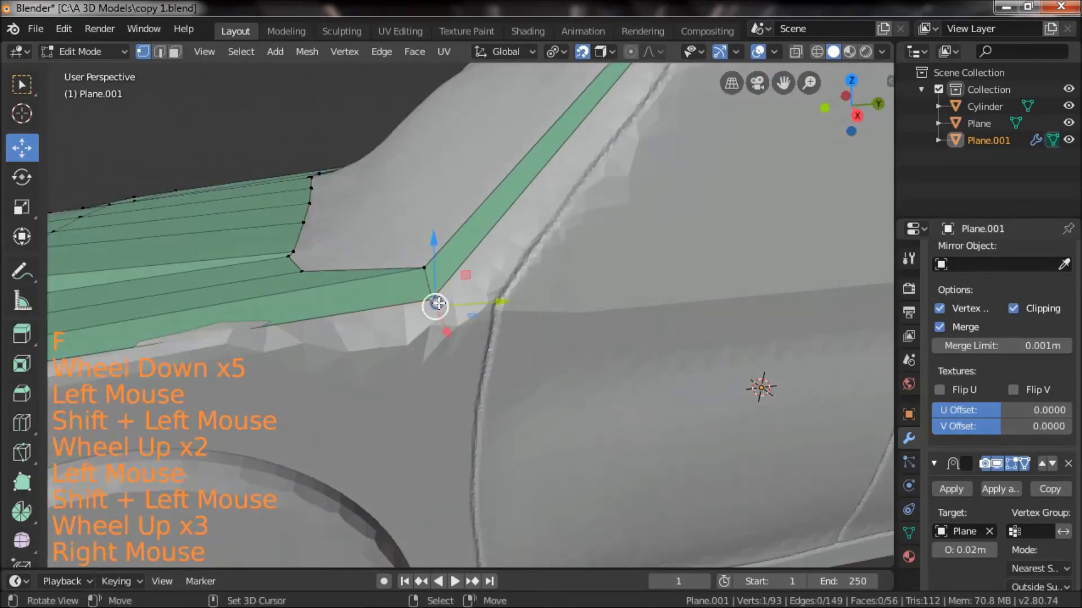
{"action": "scroll", "coordinate": [524, 383], "scroll_direction": "down", "scroll_amount": 1}
{"action": "left_click_drag", "start_coordinate": [574, 379], "coordinate": [461, 316]}
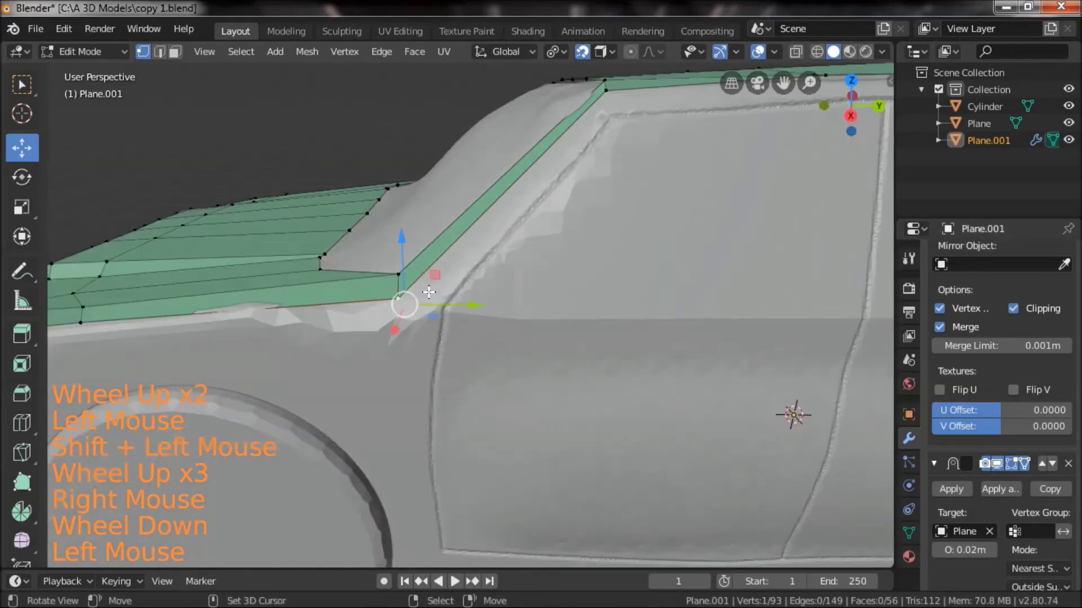
{"action": "key", "text": "e"}
{"action": "left_click", "coordinate": [421, 308]}
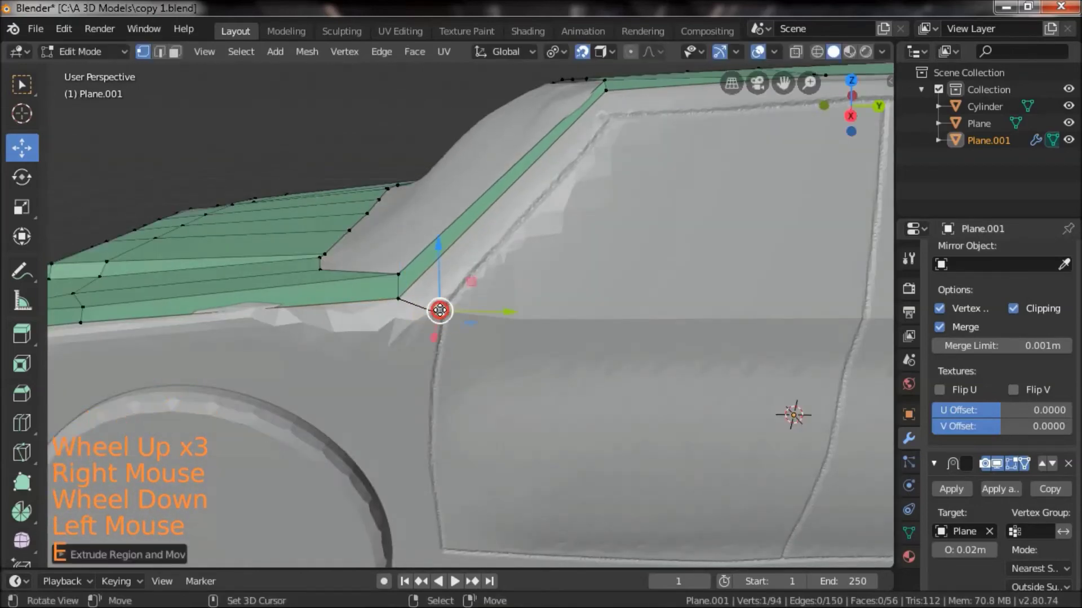
- Extrude three connected edges down the front door's front seam to its bottom corner
{"action": "scroll", "coordinate": [627, 382], "scroll_direction": "down", "scroll_amount": 3}
{"action": "left_click_drag", "start_coordinate": [627, 383], "coordinate": [393, 379]}
{"action": "scroll", "coordinate": [353, 356], "scroll_direction": "up", "scroll_amount": 1}
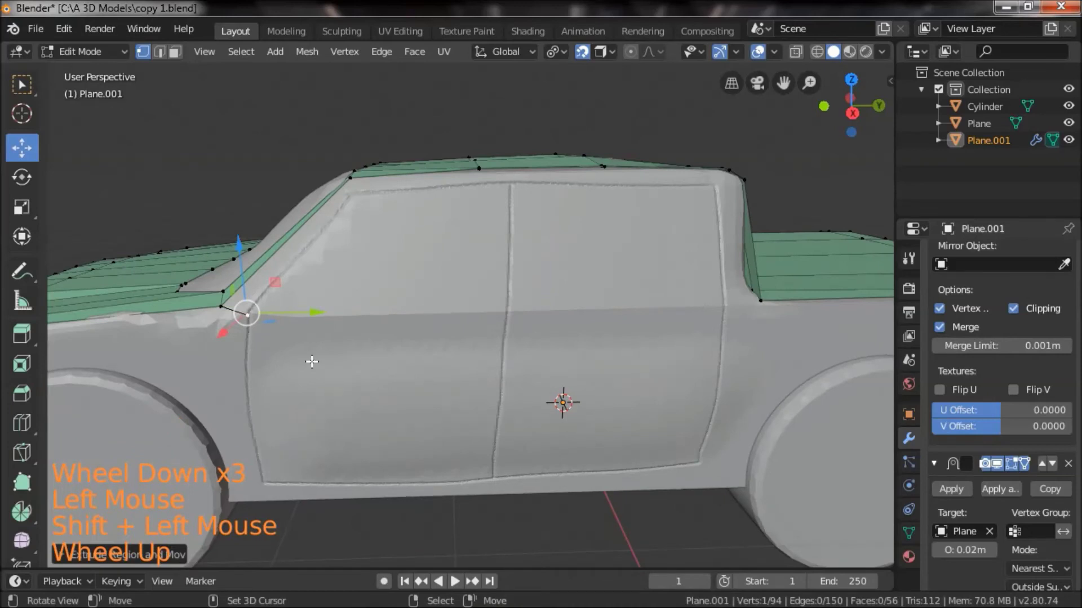
{"action": "left_click_drag", "start_coordinate": [312, 361], "coordinate": [311, 367]}
{"action": "key", "text": "e"}
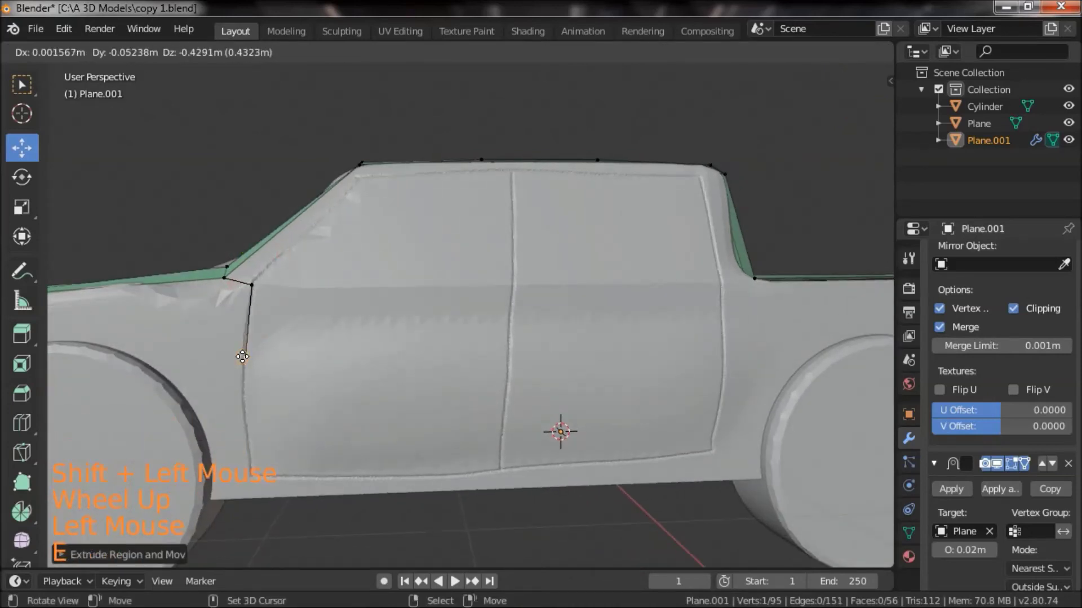
{"action": "left_click", "coordinate": [241, 356]}
{"action": "key", "text": "e"}
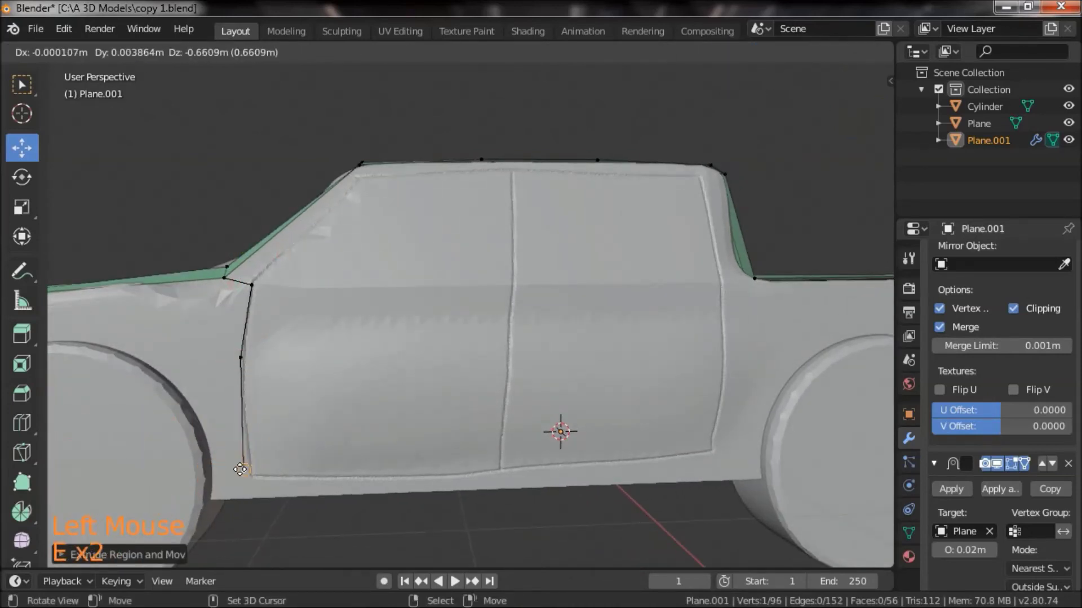
{"action": "left_click", "coordinate": [248, 437]}
{"action": "key", "text": "e"}
{"action": "left_click", "coordinate": [251, 475]}
- Extrude the outline along the bottom of both doors, placing vertices at the seam between them and the rear bottom corner
{"action": "key", "text": "e"}
{"action": "left_click", "coordinate": [502, 469]}
{"action": "key", "text": "e"}
{"action": "left_click", "coordinate": [711, 451]}
- Extrude the outline up the rear door's rear seam in three segments and forward along the window tops to the front pillar
{"action": "key", "text": "e"}
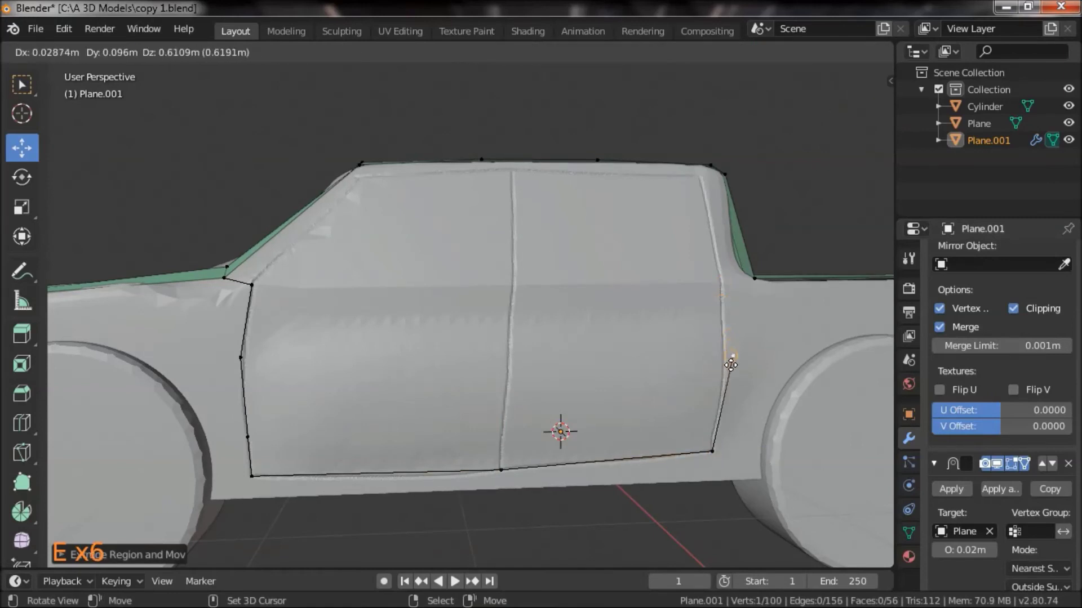
{"action": "left_click", "coordinate": [723, 368]}
{"action": "key", "text": "e"}
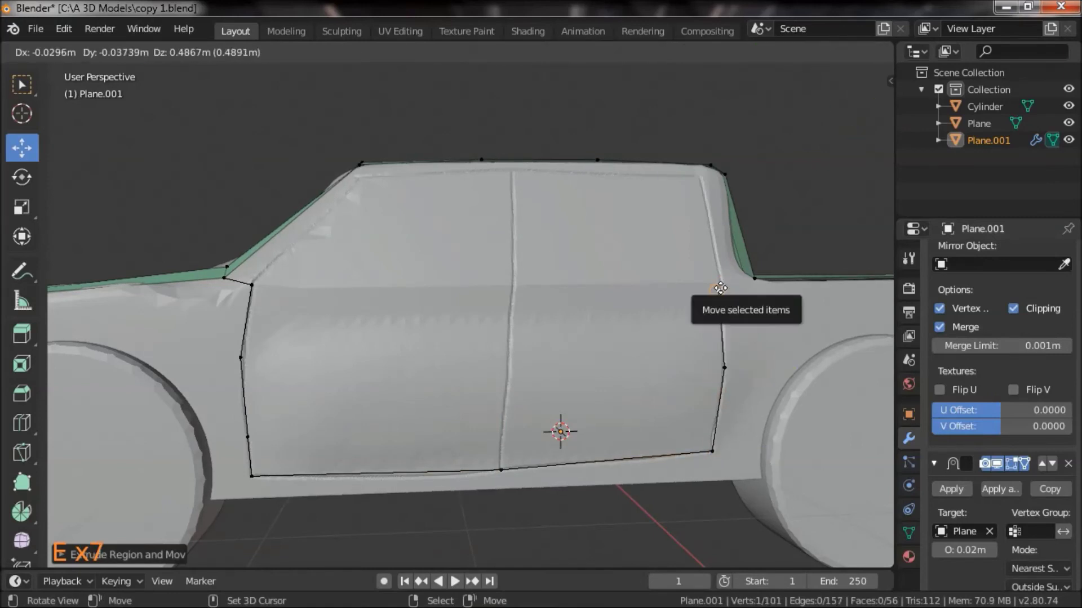
{"action": "left_click", "coordinate": [720, 286]}
{"action": "key", "text": "e"}
{"action": "left_click", "coordinate": [701, 178]}
{"action": "key", "text": "e"}
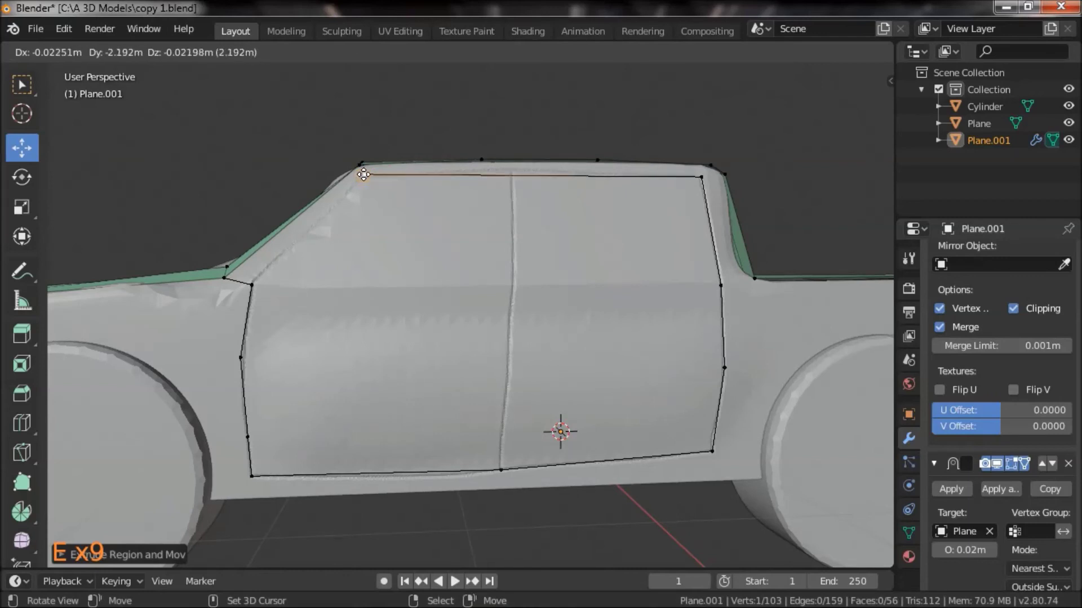
{"action": "left_click", "coordinate": [364, 175]}
{"action": "key", "text": "e"}
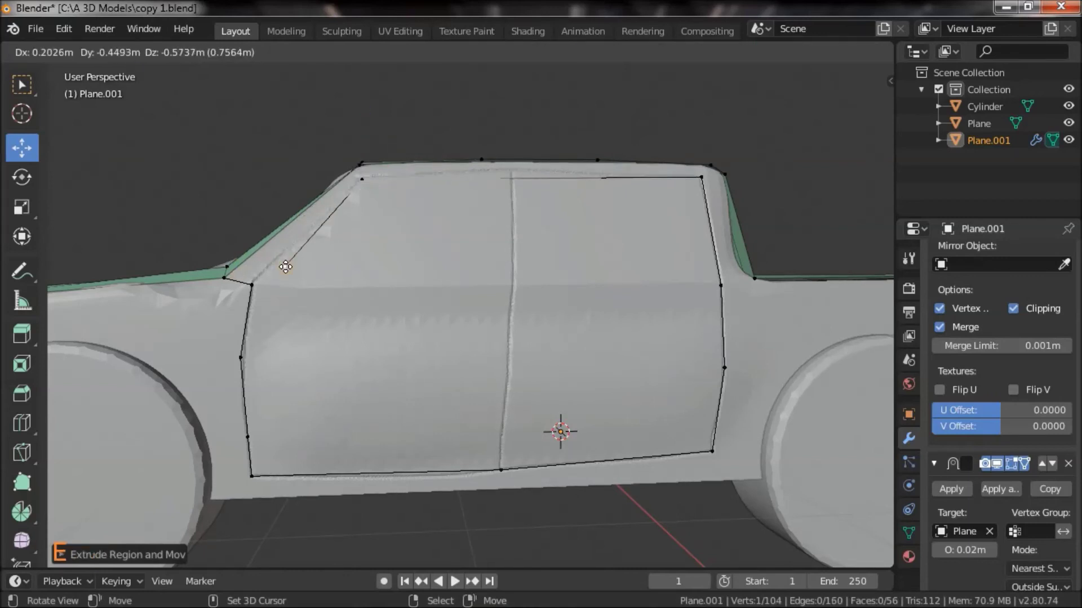
{"action": "right_click", "coordinate": [311, 234]}
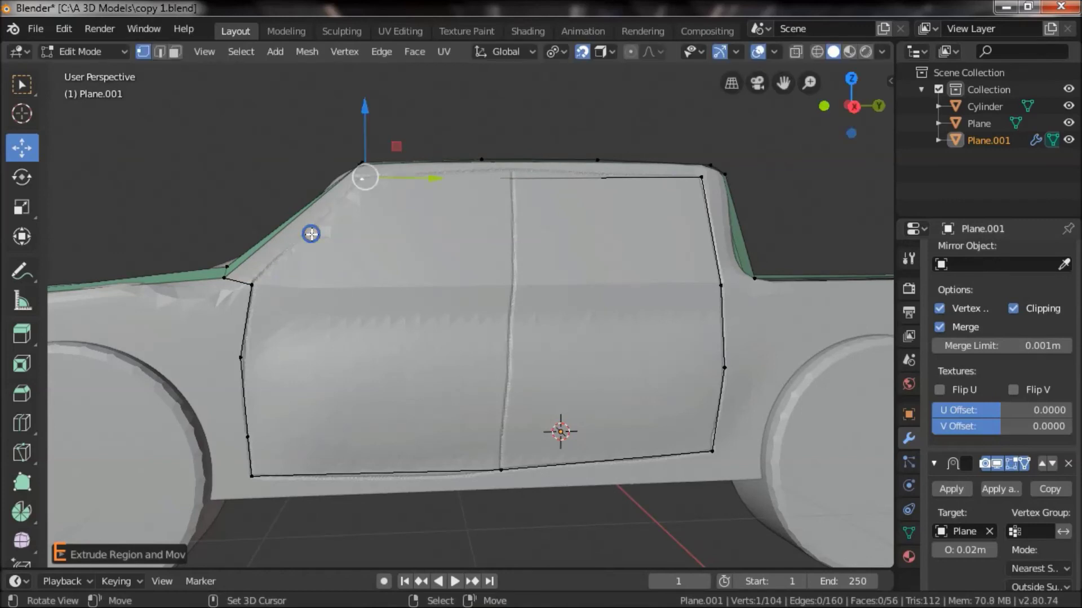
{"action": "key", "text": "ctrl+z"}
- Close the door outline with an edge along the windshield pillar, joining the upper front corner to the door seam vertex
{"action": "right_click", "coordinate": [258, 279], "text": "shift"}
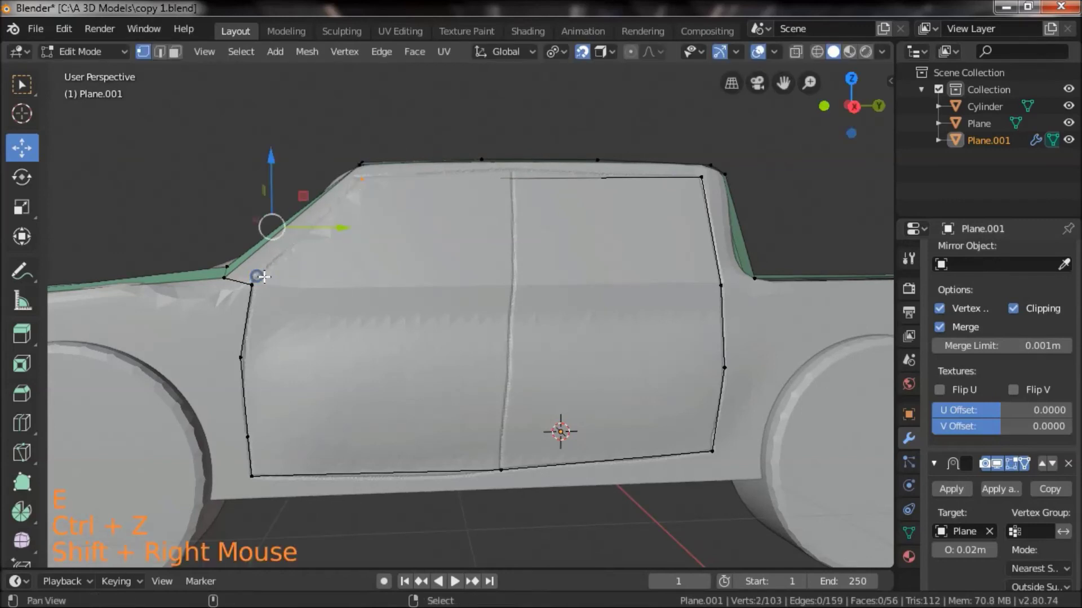
{"action": "right_click", "coordinate": [259, 289]}
{"action": "right_click", "coordinate": [361, 183], "text": "shift"}
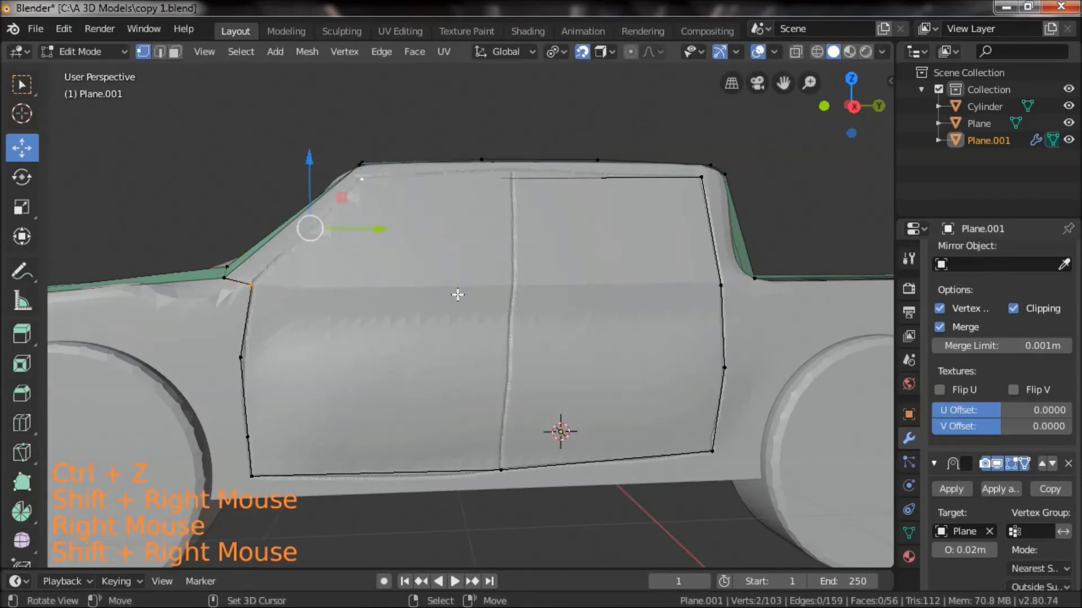
{"action": "key", "text": "f"}
- Subdivide the door outline's top edge and move the new vertex onto the seam between the two doors
{"action": "middle_click_drag", "start_coordinate": [555, 282], "coordinate": [553, 306]}
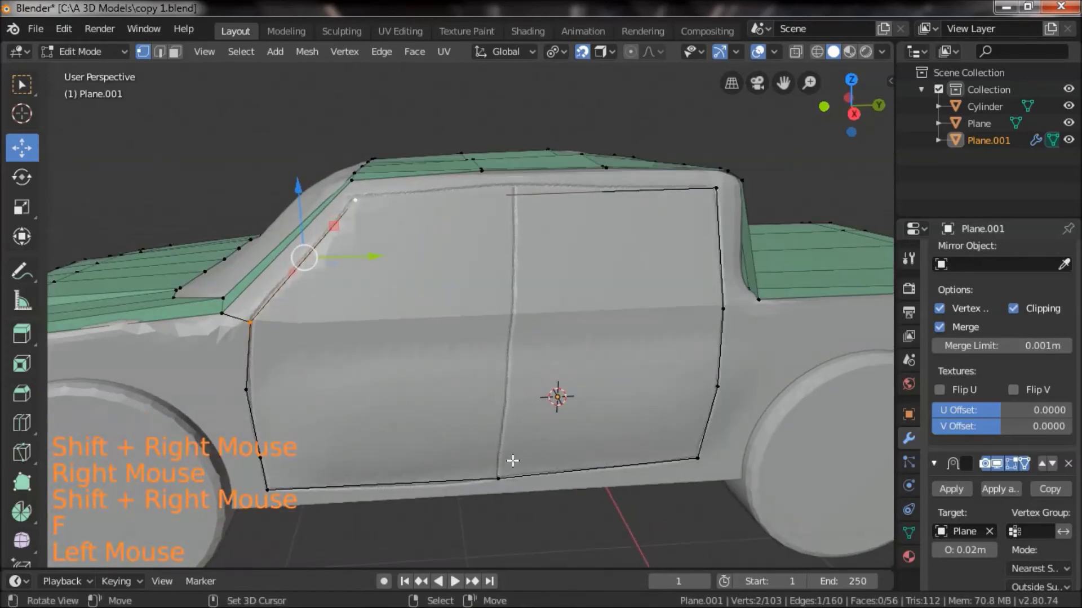
{"action": "right_click", "coordinate": [501, 472]}
{"action": "right_click", "coordinate": [715, 191]}
{"action": "right_click", "coordinate": [715, 190]}
{"action": "right_click", "coordinate": [369, 194], "text": "shift"}
{"action": "key", "text": "w"}
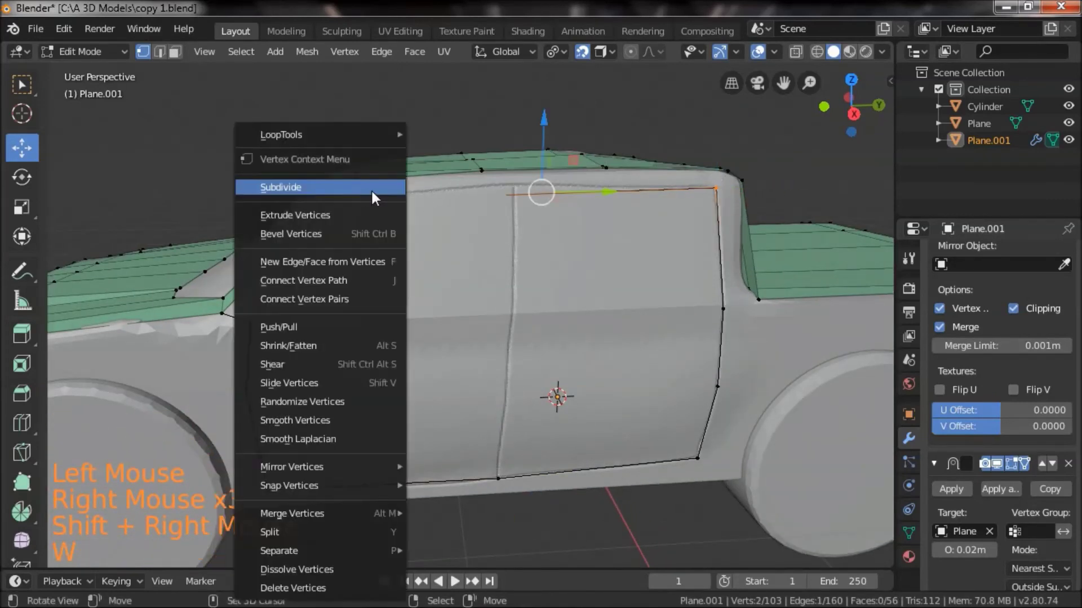
{"action": "left_click", "coordinate": [335, 188]}
{"action": "right_click_drag", "start_coordinate": [539, 190], "coordinate": [514, 193]}
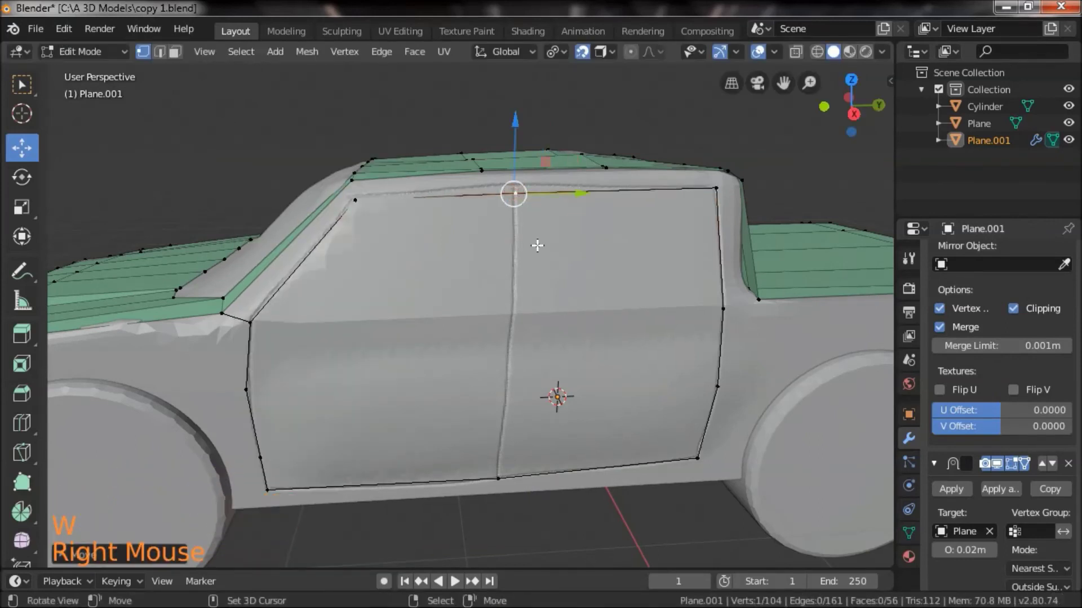
- Connect the top seam vertex to the bottom one with an edge between the two doors
{"action": "right_click", "coordinate": [501, 468], "text": "shift"}
{"action": "mouse_move", "coordinate": [664, 377]}
{"action": "left_mouse_down"}
{"action": "mouse_move", "coordinate": [637, 326]}
{"action": "mouse_move", "coordinate": [653, 388]}
{"action": "left_mouse_up"}
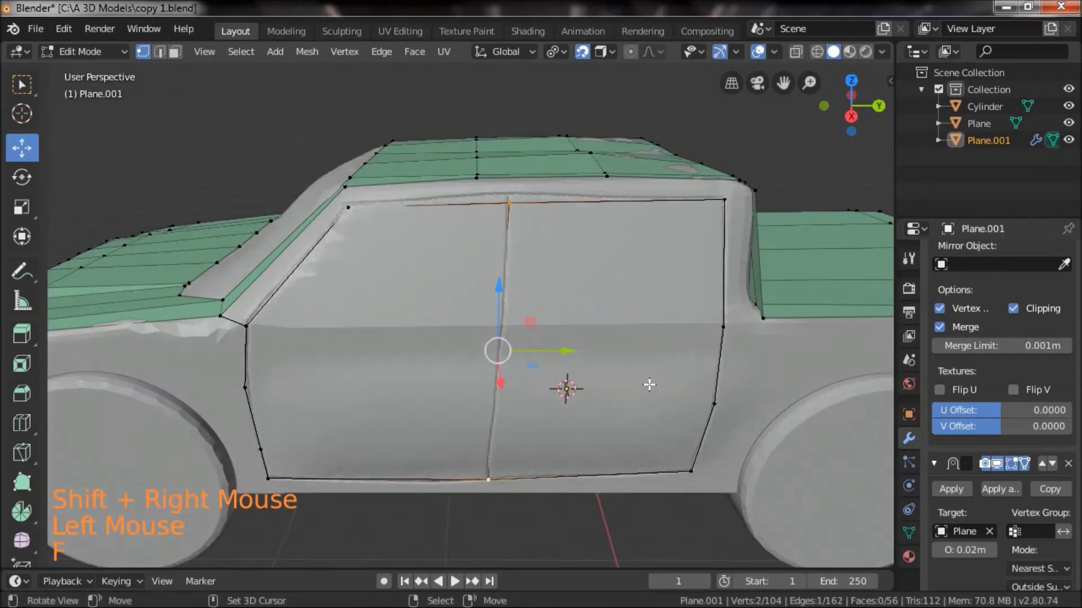
{"action": "key", "text": "f"}
- Subdivide the edge between the doors and raise its new vertex to the window line
{"action": "scroll", "coordinate": [642, 389], "scroll_direction": "up", "scroll_amount": 2}
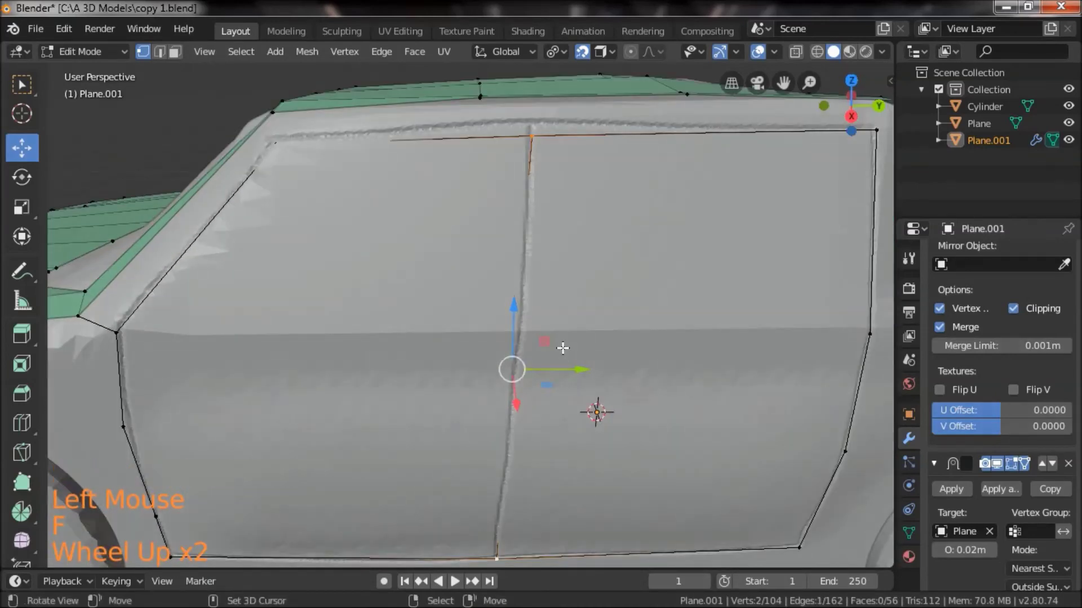
{"action": "key", "text": "w"}
{"action": "left_click", "coordinate": [504, 183]}
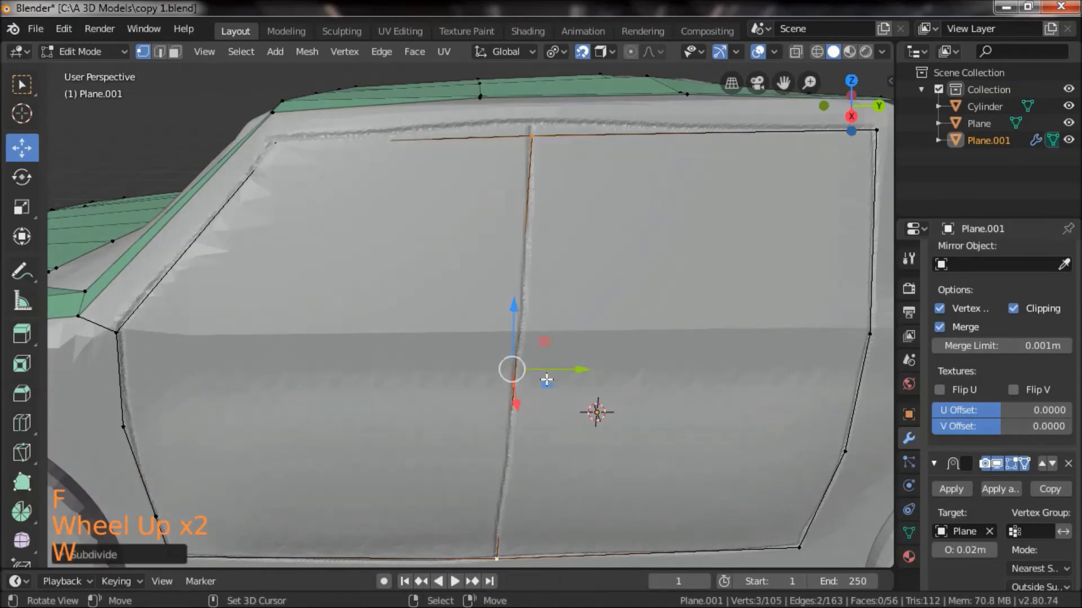
{"action": "right_click", "coordinate": [511, 369]}
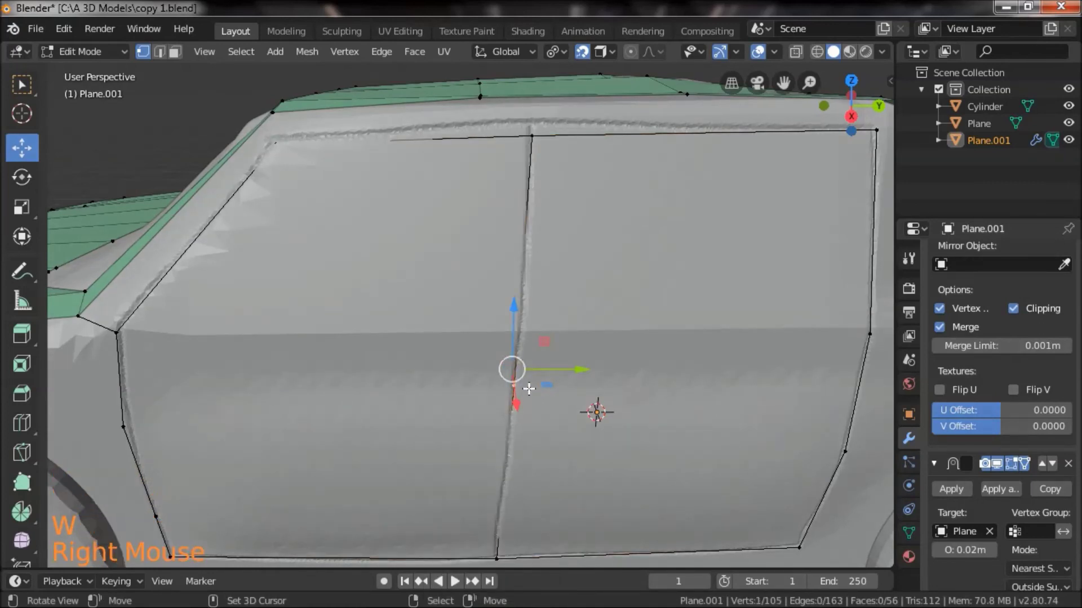
{"action": "left_click_drag", "start_coordinate": [522, 372], "coordinate": [520, 332]}
{"action": "scroll", "coordinate": [620, 404], "scroll_direction": "down", "scroll_amount": 2}
- Raise the vertex below the window line on the rear door's rear edge, then subdivide the edge beneath and fit the new vertex to the seam
{"action": "left_click_drag", "start_coordinate": [644, 405], "coordinate": [647, 365]}
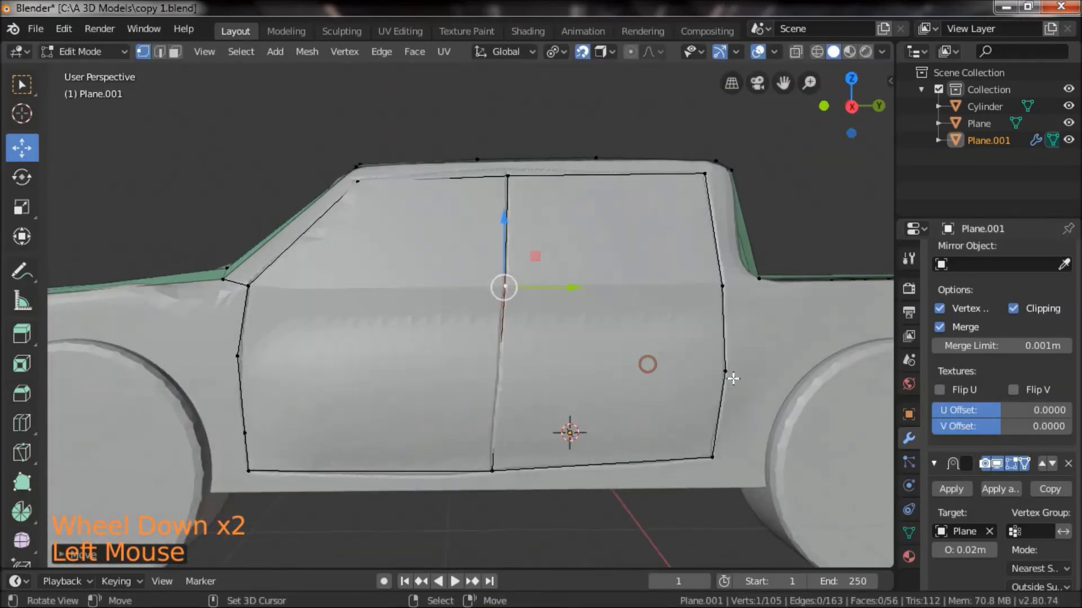
{"action": "right_click", "coordinate": [726, 373]}
{"action": "left_click_drag", "start_coordinate": [735, 375], "coordinate": [723, 336]}
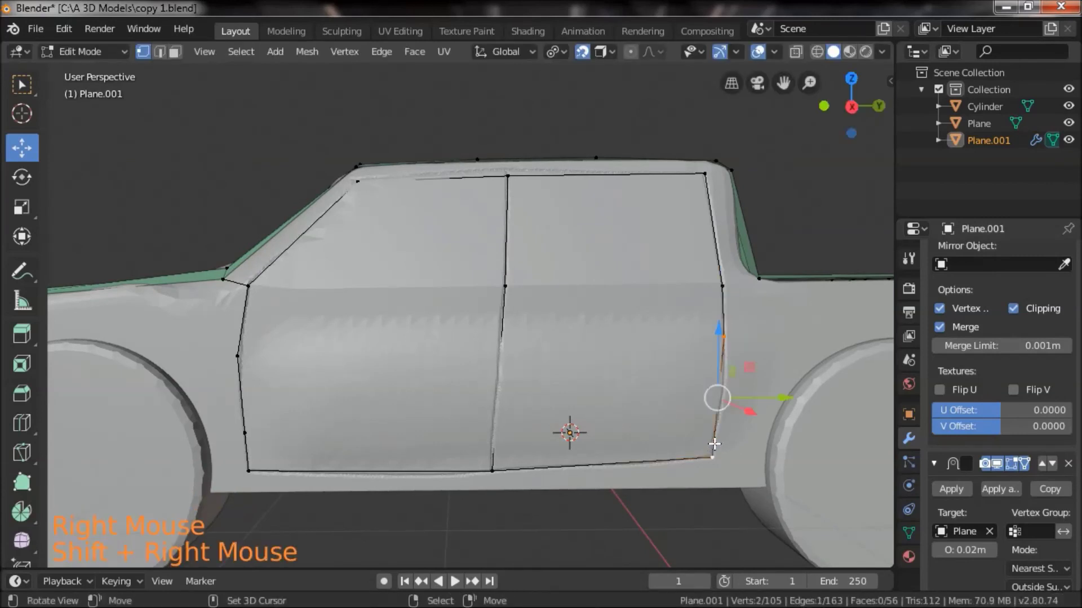
{"action": "key", "text": "w"}
{"action": "left_click", "coordinate": [645, 188]}
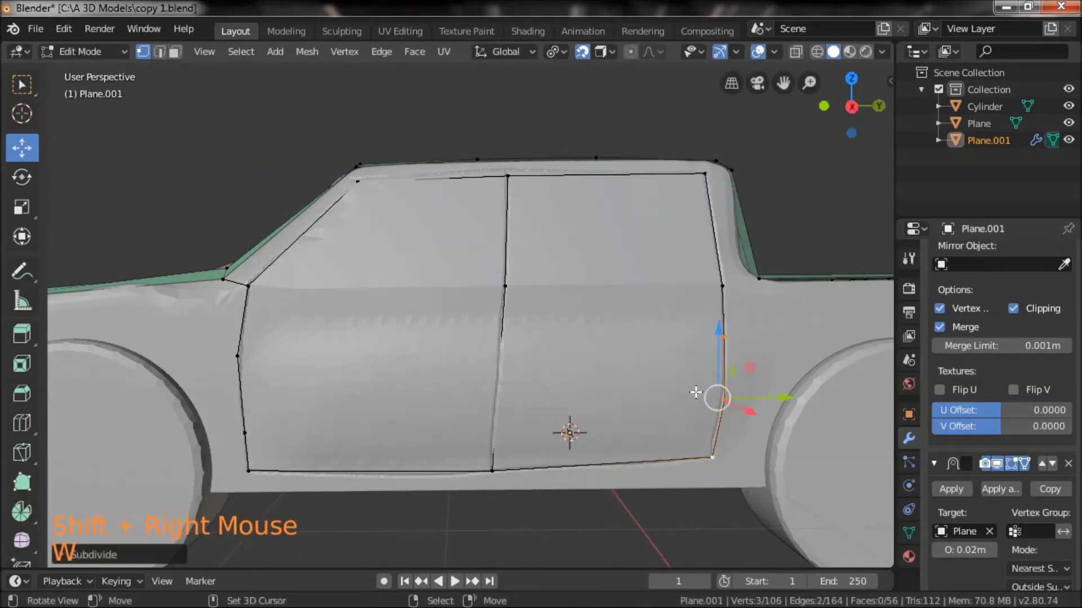
{"action": "right_click_drag", "start_coordinate": [731, 407], "coordinate": [720, 414]}
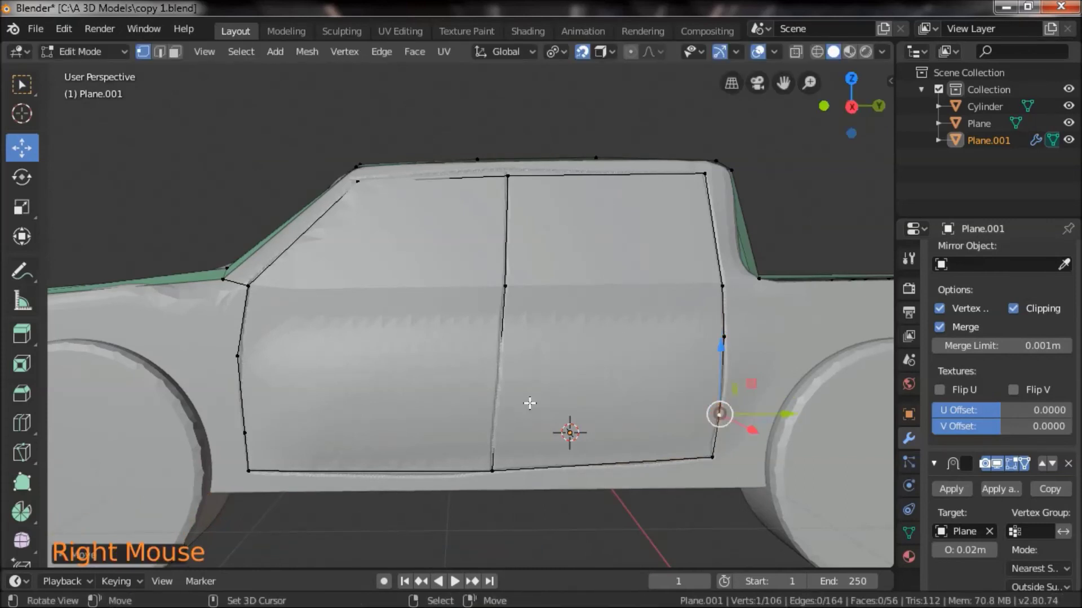
- Subdivide the edge between the doors below the window line with 2 cuts
{"action": "right_click", "coordinate": [505, 286]}
{"action": "right_click", "coordinate": [492, 470], "text": "shift"}
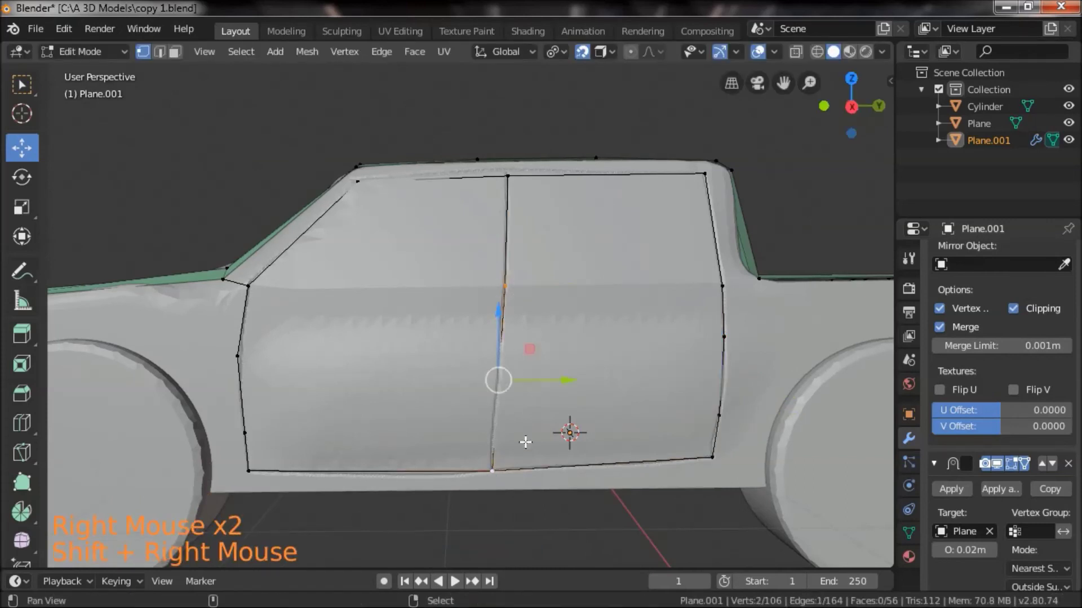
{"action": "key", "text": "w"}
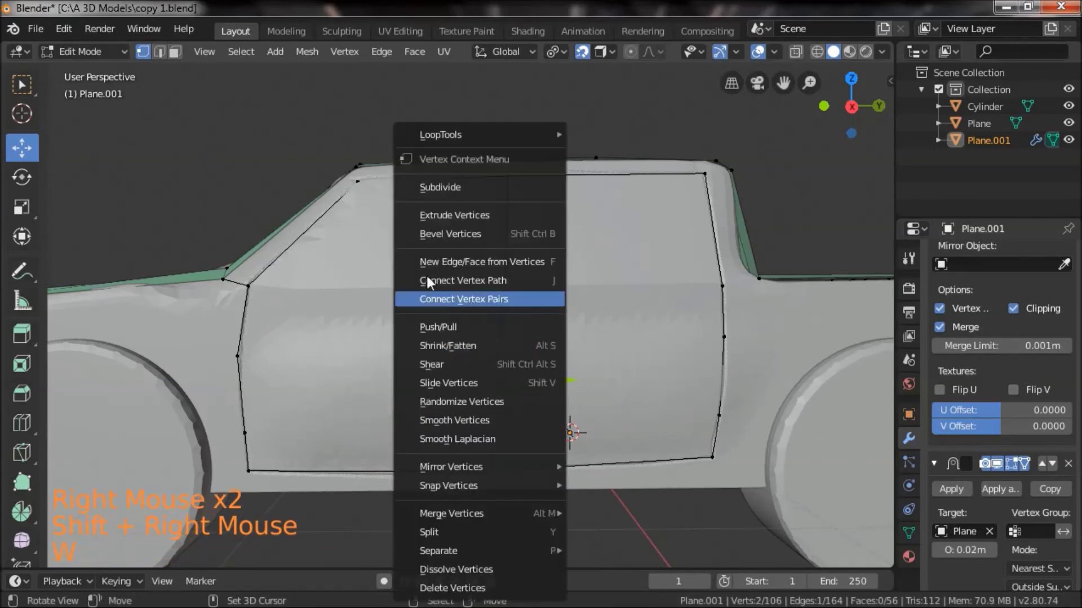
{"action": "left_click", "coordinate": [455, 190]}
{"action": "left_click", "coordinate": [152, 555]}
{"action": "left_click", "coordinate": [275, 436]}
{"action": "scroll", "coordinate": [538, 457], "scroll_direction": "down", "scroll_amount": 2}
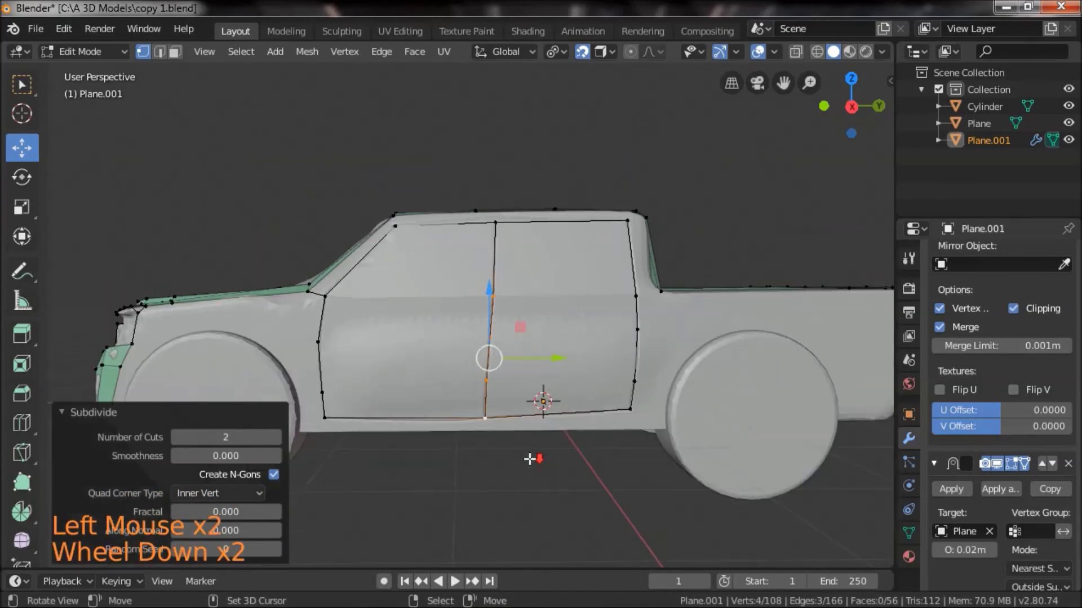
{"action": "left_click_drag", "start_coordinate": [535, 451], "coordinate": [551, 357]}
{"action": "scroll", "coordinate": [629, 332], "scroll_direction": "down", "scroll_amount": 2}
{"action": "scroll", "coordinate": [612, 431], "scroll_direction": "up", "scroll_amount": 2}
{"action": "left_click_drag", "start_coordinate": [613, 431], "coordinate": [652, 326]}
{"action": "scroll", "coordinate": [593, 399], "scroll_direction": "down", "scroll_amount": 2}
{"action": "left_click_drag", "start_coordinate": [593, 399], "coordinate": [560, 410], "text": "shift"}
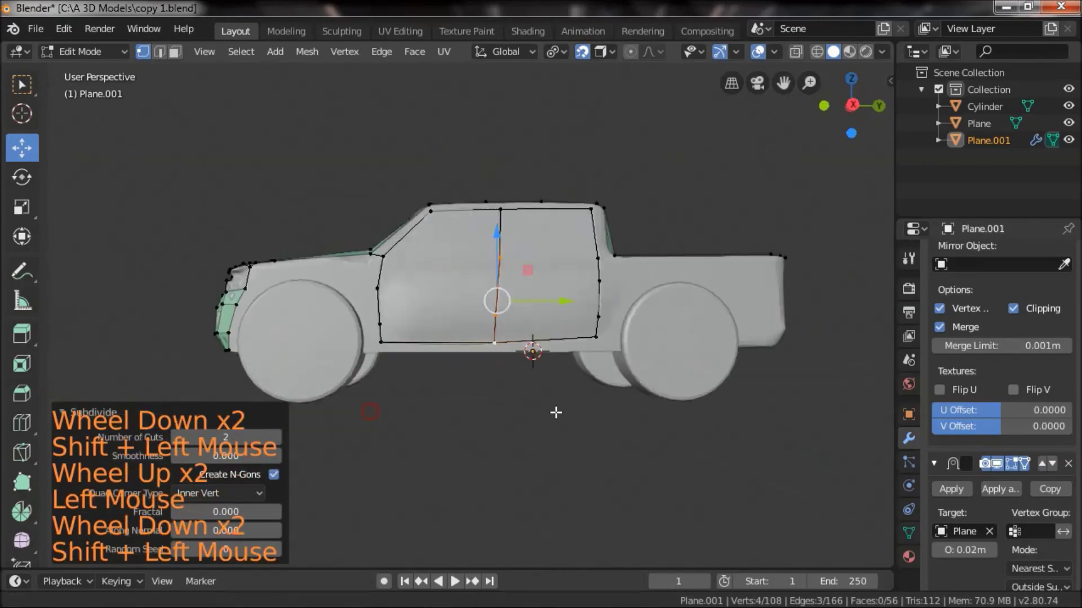
- Duplicate the front door's bottom edge and place the copy below it on the truck's side sill
{"action": "scroll", "coordinate": [558, 425], "scroll_direction": "up", "scroll_amount": 4}
{"action": "left_click_drag", "start_coordinate": [637, 437], "coordinate": [468, 326], "text": "shift"}
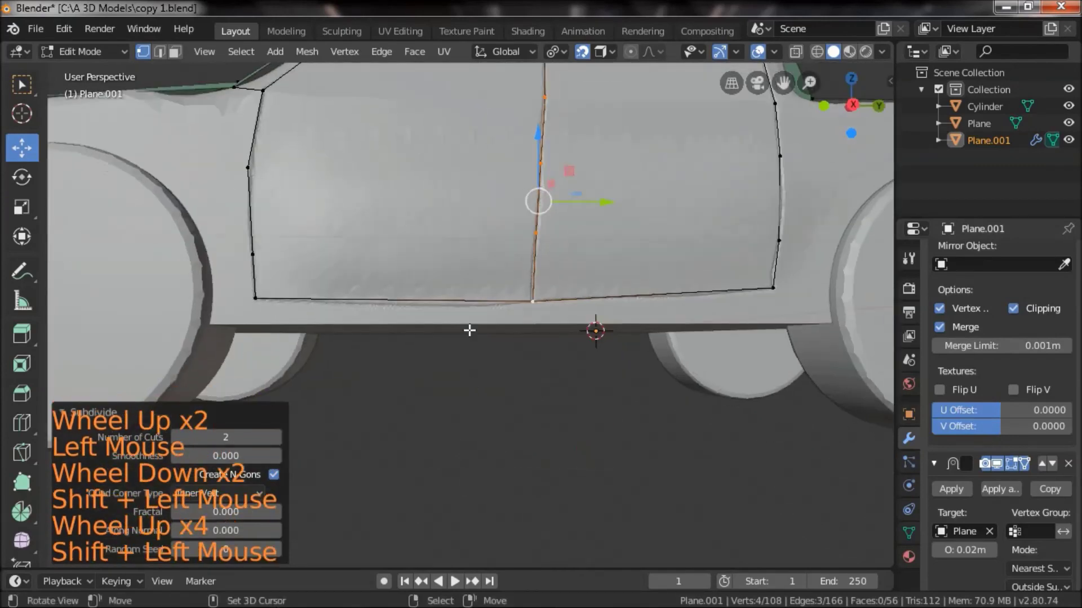
{"action": "right_click", "coordinate": [280, 290]}
{"action": "right_click", "coordinate": [531, 303], "text": "shift"}
{"action": "right_click", "coordinate": [771, 289], "text": "shift"}
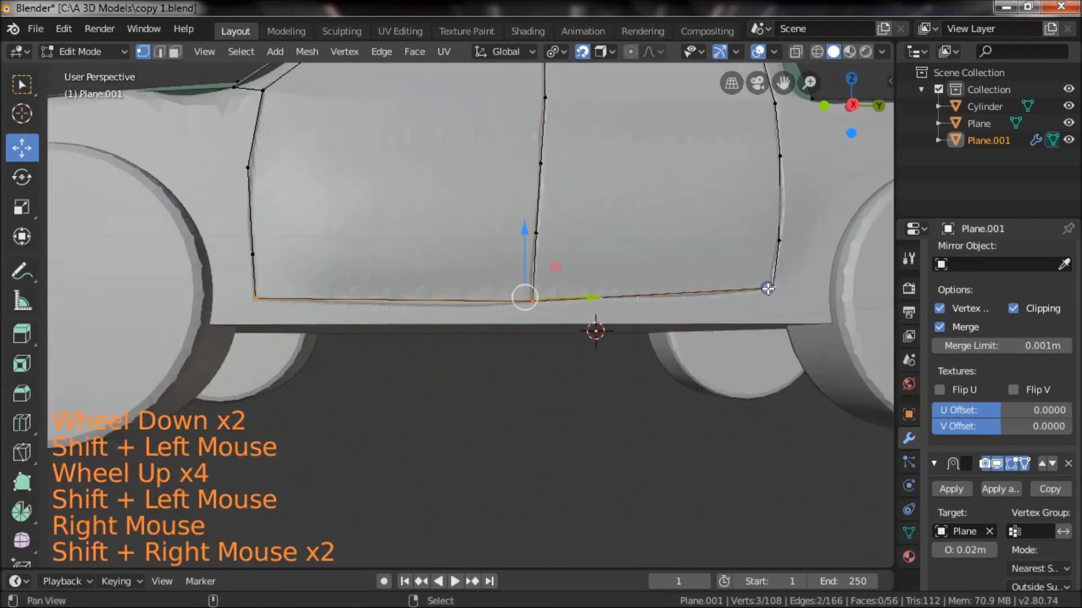
{"action": "right_click", "coordinate": [252, 299]}
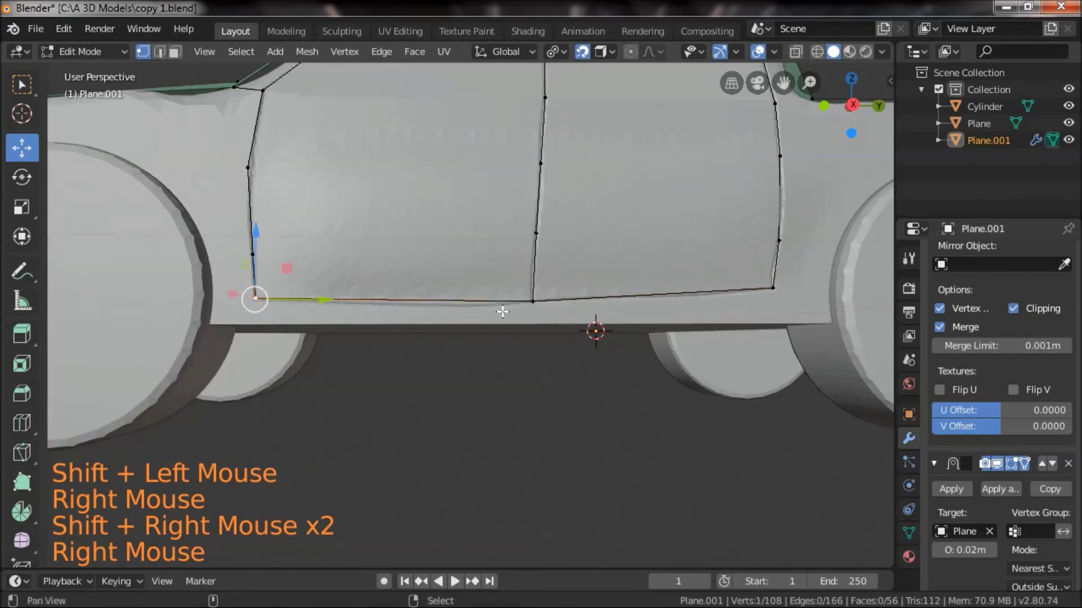
{"action": "right_click", "coordinate": [510, 300], "text": "shift"}
{"action": "key", "text": "shift+d"}
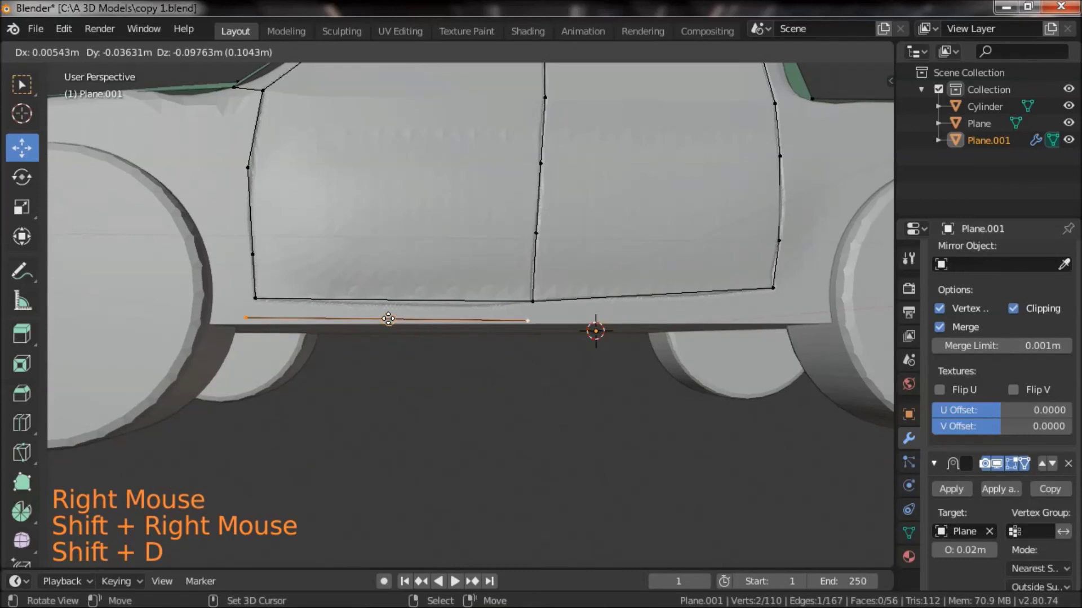
{"action": "left_click", "coordinate": [447, 333]}
- Adjust the end vertices of the duplicated sill edge so they follow the sill beneath the front door
{"action": "right_click_drag", "start_coordinate": [535, 323], "coordinate": [526, 324]}
{"action": "left_click_drag", "start_coordinate": [465, 341], "coordinate": [368, 299], "text": "alt"}
{"action": "right_click_drag", "start_coordinate": [391, 230], "coordinate": [390, 221]}
{"action": "left_click_drag", "start_coordinate": [580, 338], "coordinate": [574, 372], "text": "alt"}
{"action": "scroll", "coordinate": [513, 402], "scroll_direction": "down", "scroll_amount": 5}
{"action": "scroll", "coordinate": [515, 411], "scroll_direction": "up", "scroll_amount": 5}
{"action": "scroll", "coordinate": [568, 425], "scroll_direction": "down", "scroll_amount": 3}
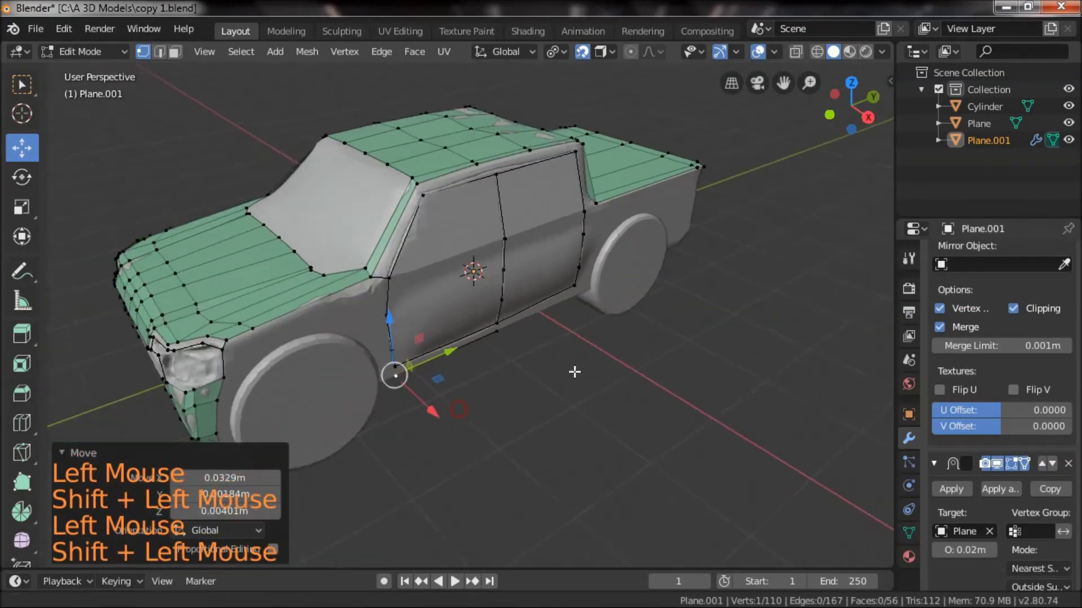